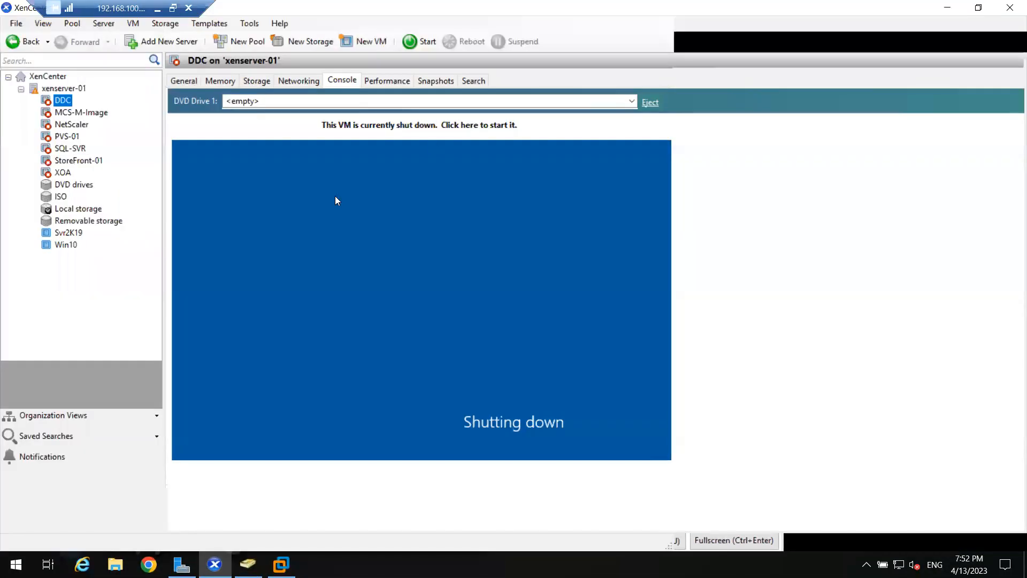
{"action": "left_click", "coordinate": [21, 90]}
{"action": "left_click", "coordinate": [20, 89]}
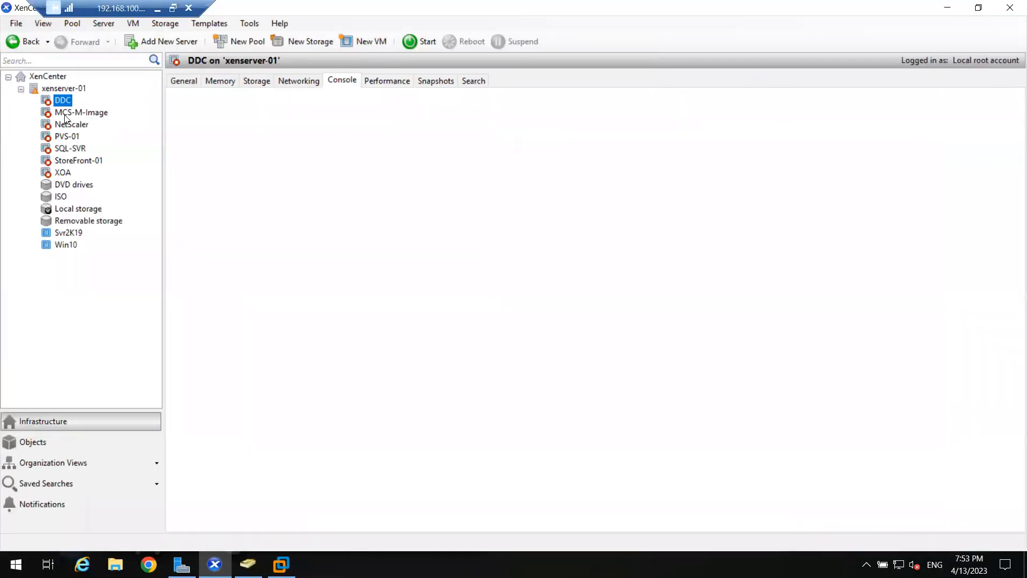
{"action": "key", "text": "Down"}
{"action": "left_click", "coordinate": [21, 89]}
{"action": "left_click", "coordinate": [21, 89]}
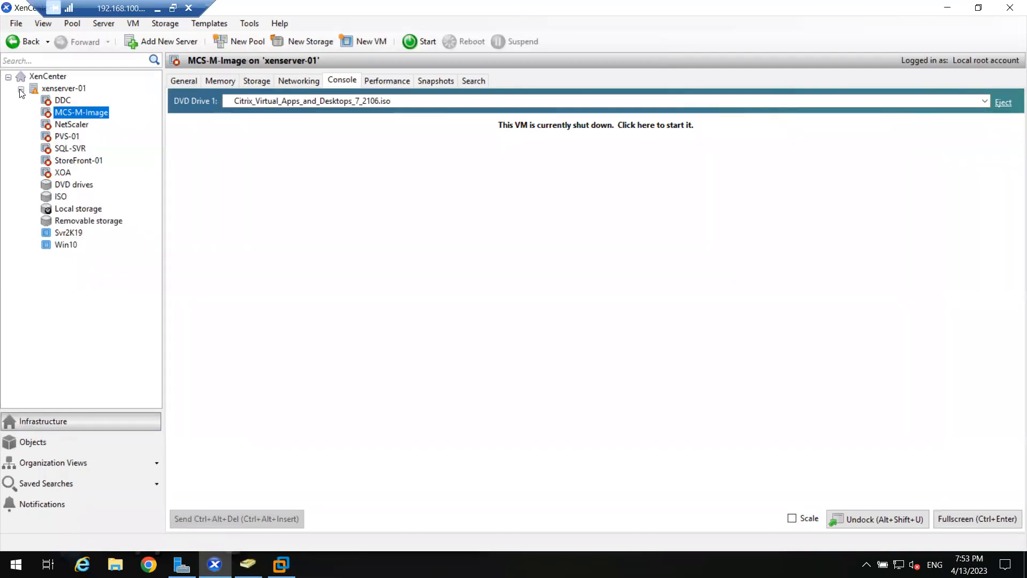
- Quick-create a VM from the Svr2K19 template and open the console of the new Svr2K19 (1) machine
{"action": "left_click", "coordinate": [67, 234]}
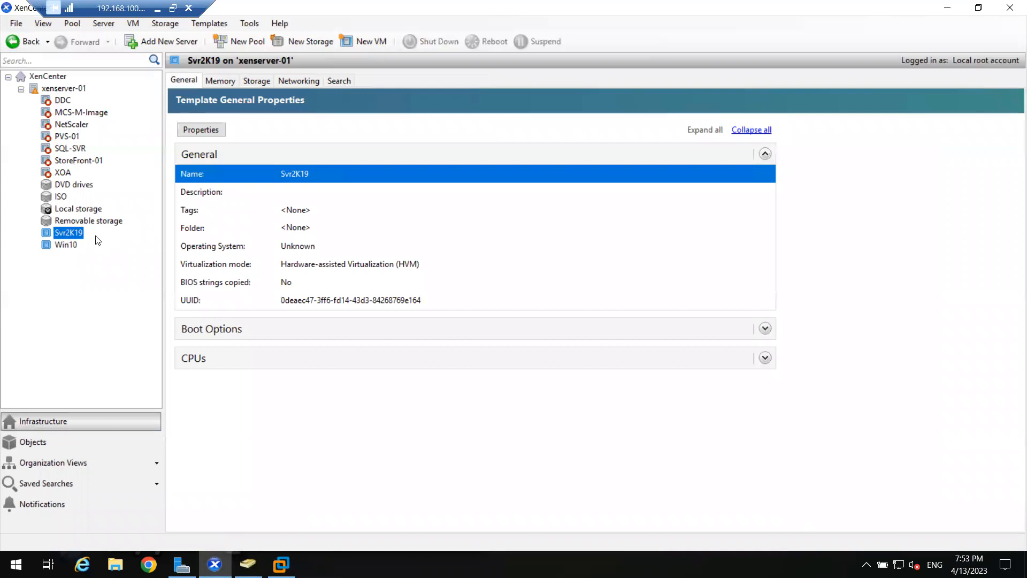
{"action": "right_click", "coordinate": [65, 233]}
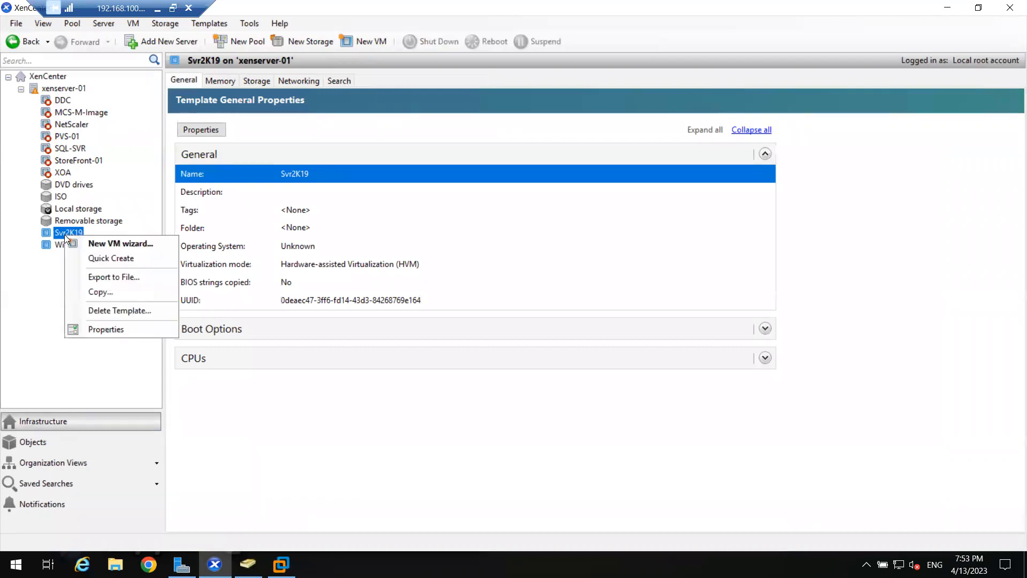
{"action": "left_click", "coordinate": [108, 257]}
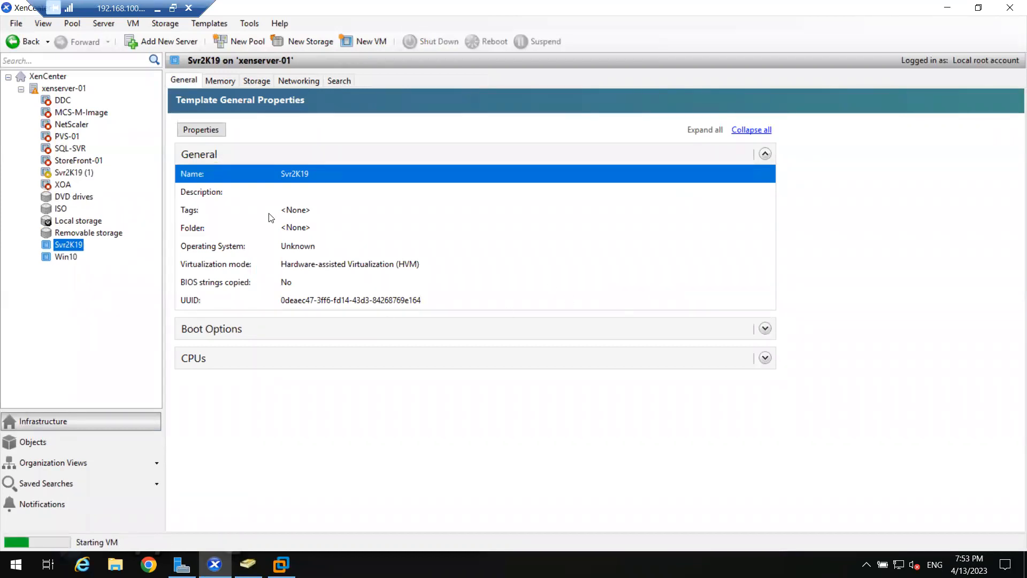
{"action": "left_click", "coordinate": [61, 173]}
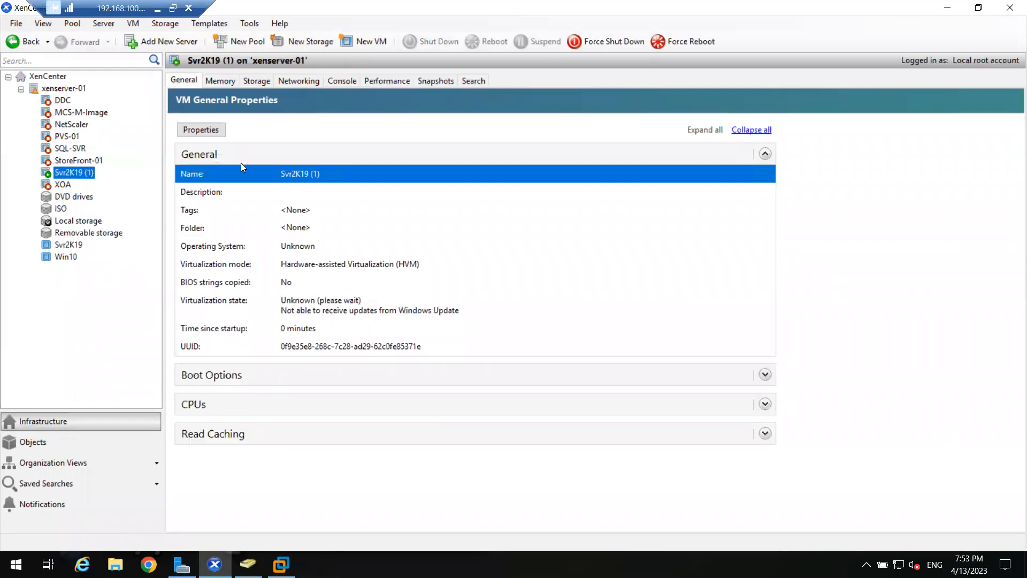
{"action": "left_click", "coordinate": [335, 83]}
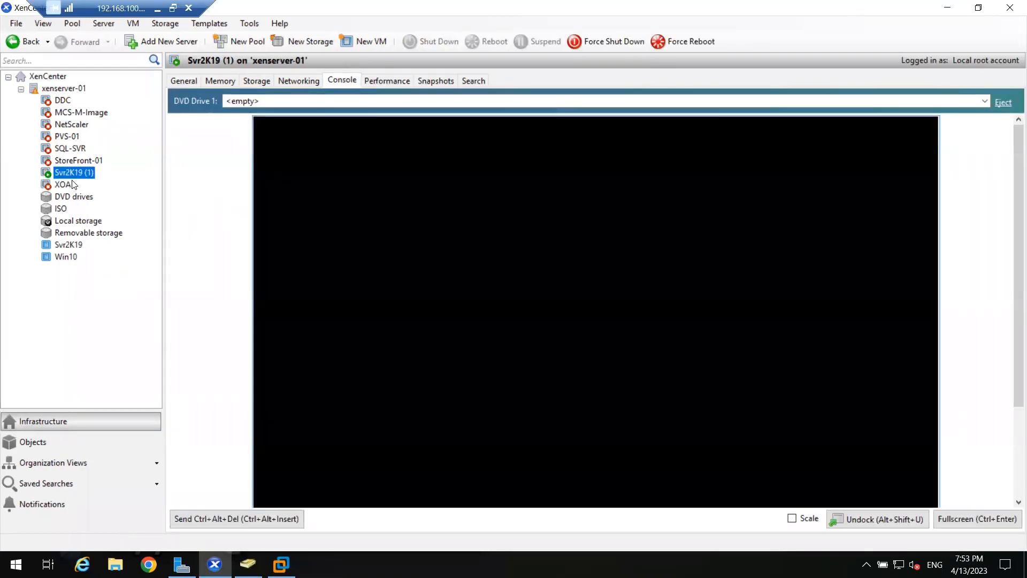
- Rename the Svr2K19 (1) virtual machine as DDC-01 in its properties
{"action": "right_click", "coordinate": [68, 176]}
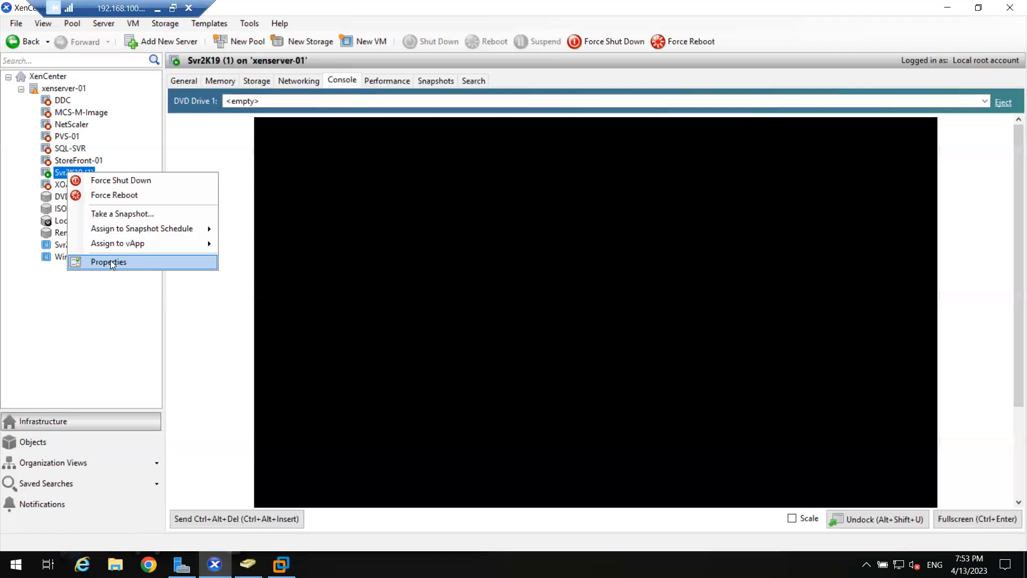
{"action": "left_click", "coordinate": [111, 260]}
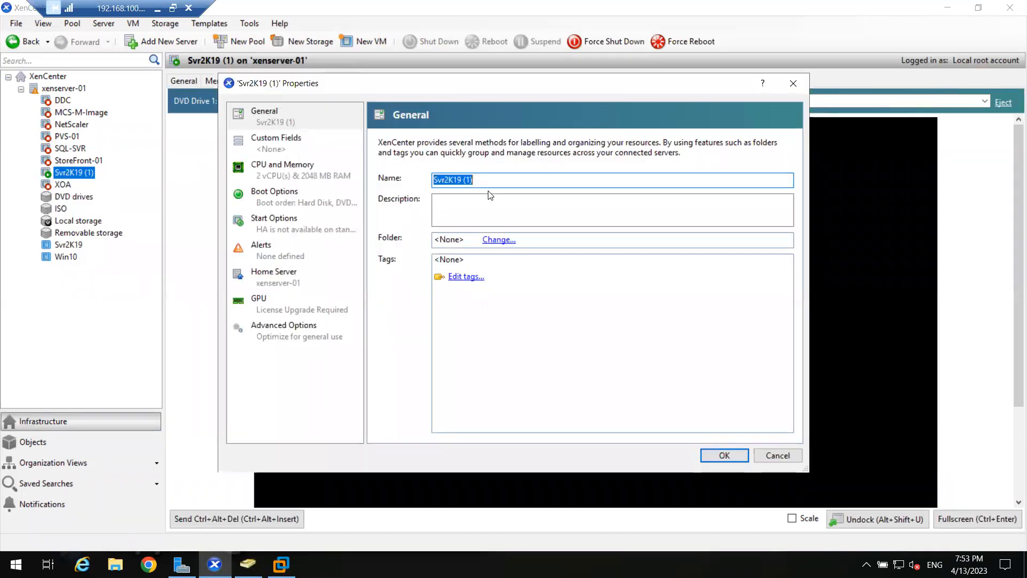
{"action": "type", "text": "DDC-01"}
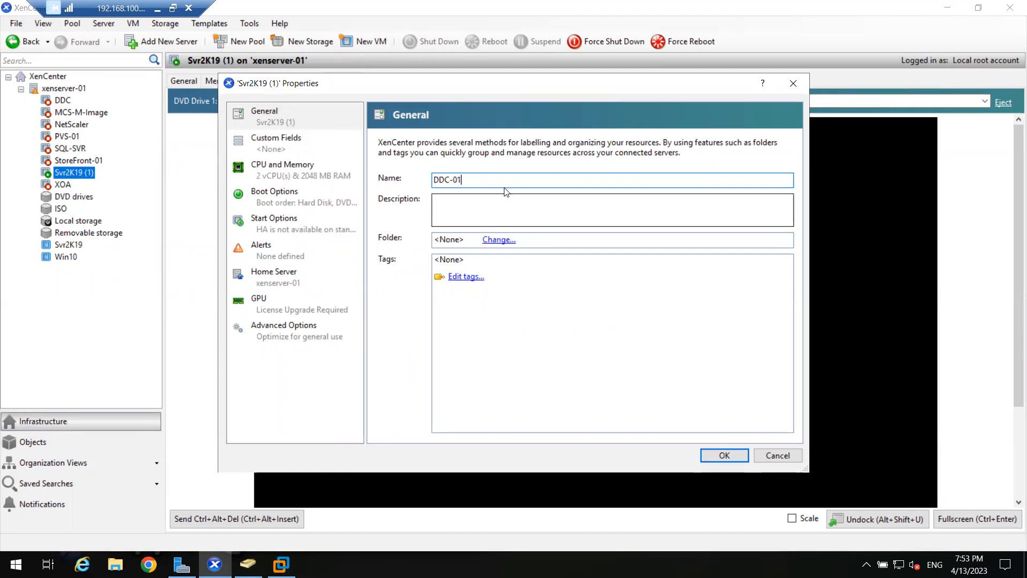
{"action": "left_click_drag", "start_coordinate": [488, 178], "coordinate": [408, 180]}
{"action": "left_click", "coordinate": [489, 182]}
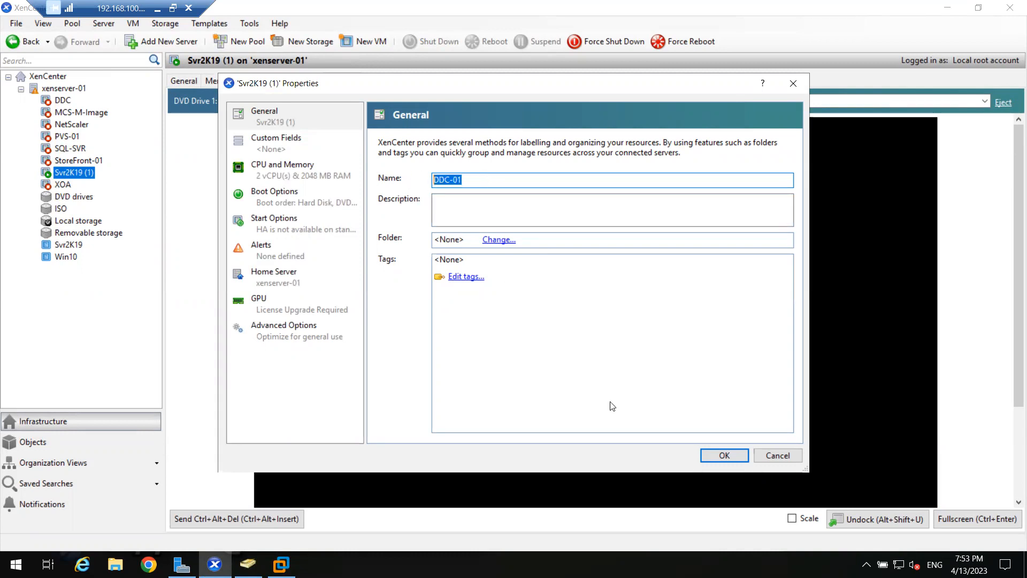
{"action": "left_click", "coordinate": [723, 455]}
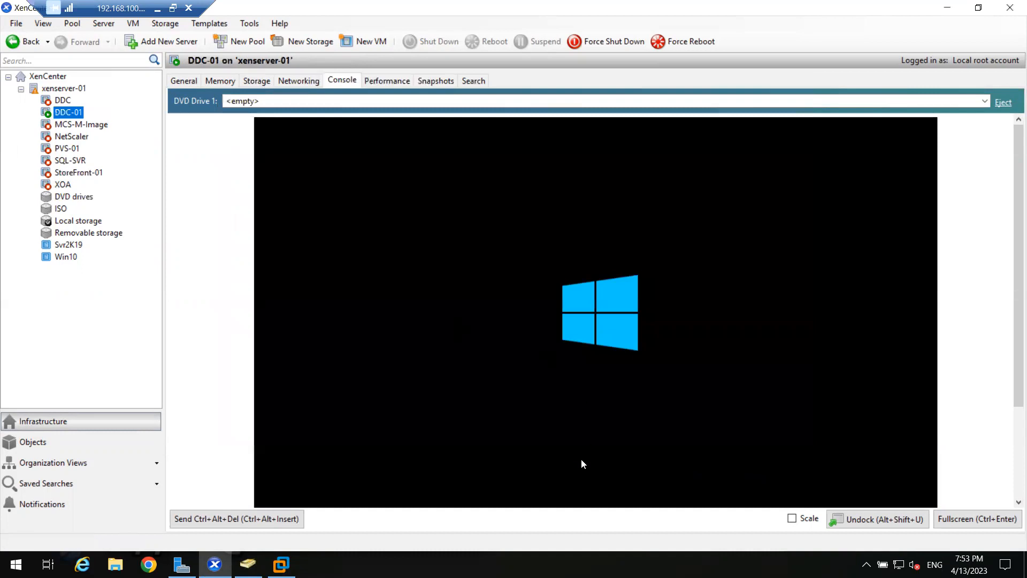
- Scale the DDC-01 console to fit and sign in as Administrator with the account password
{"action": "left_click", "coordinate": [792, 518]}
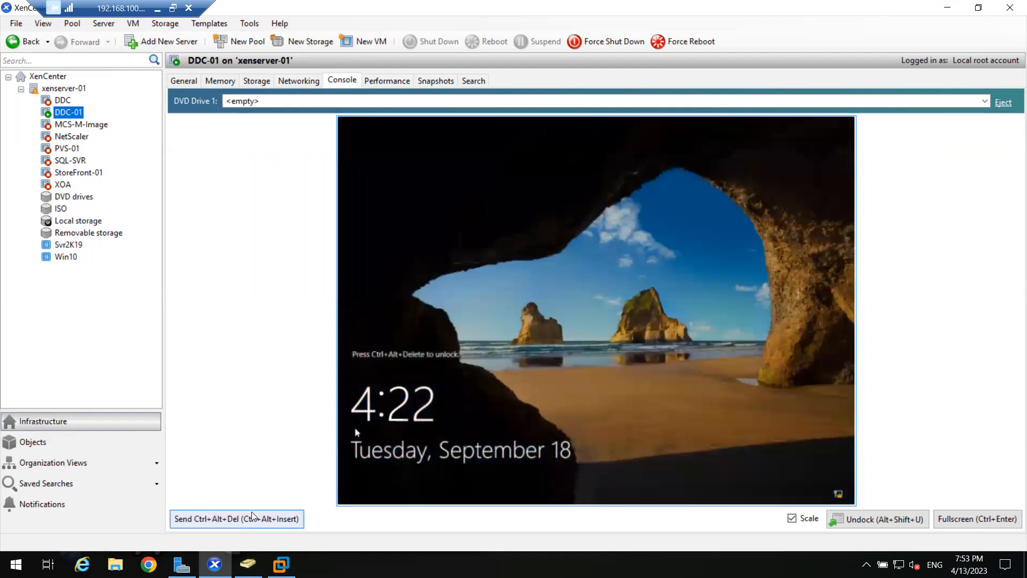
{"action": "left_click", "coordinate": [252, 516]}
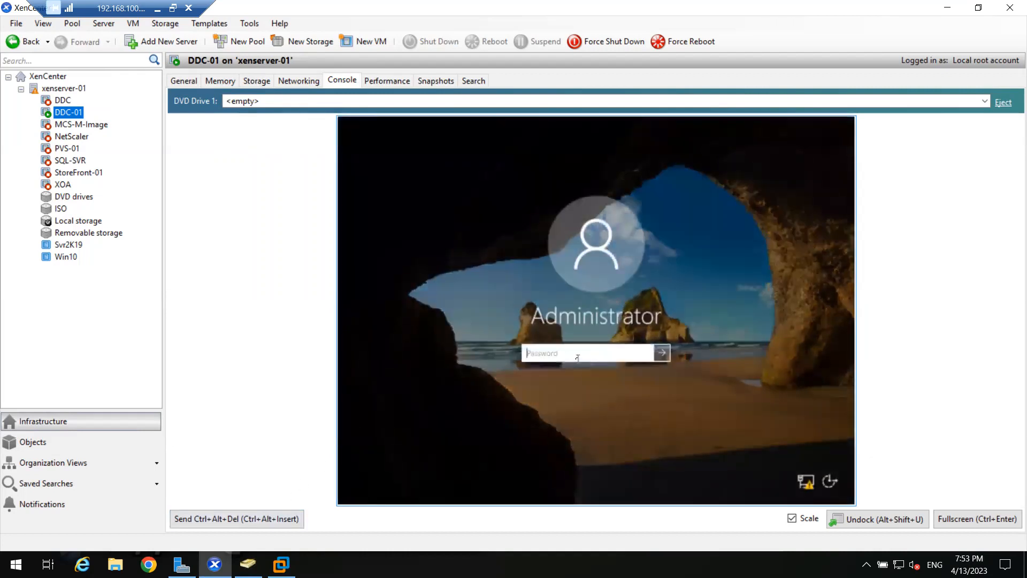
{"action": "type", "text": "*********"}
{"action": "key", "text": "Return"}
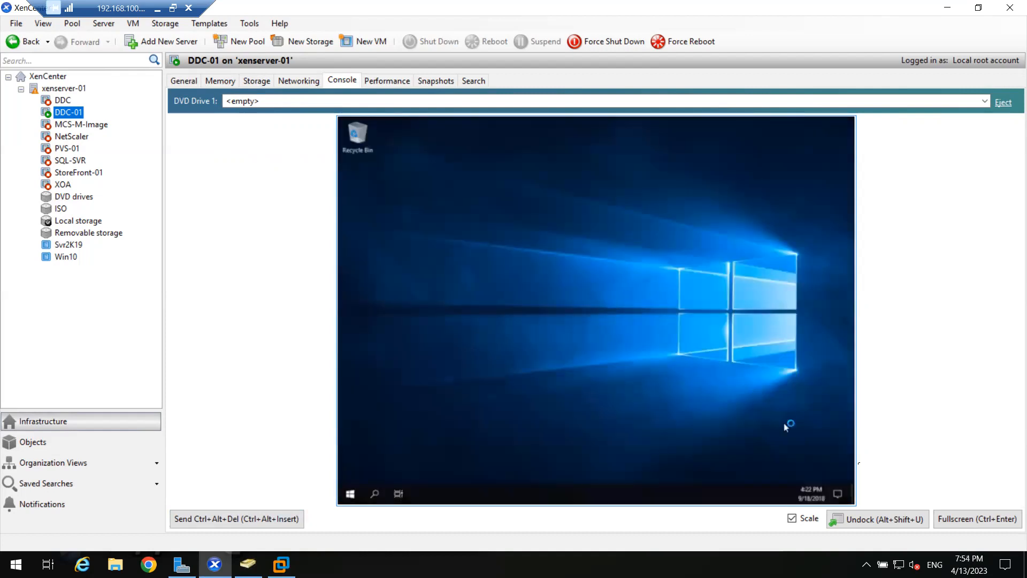
- Allow the PC to be discoverable on the network from the full-screen console and maximize Server Manager
{"action": "left_click", "coordinate": [987, 529]}
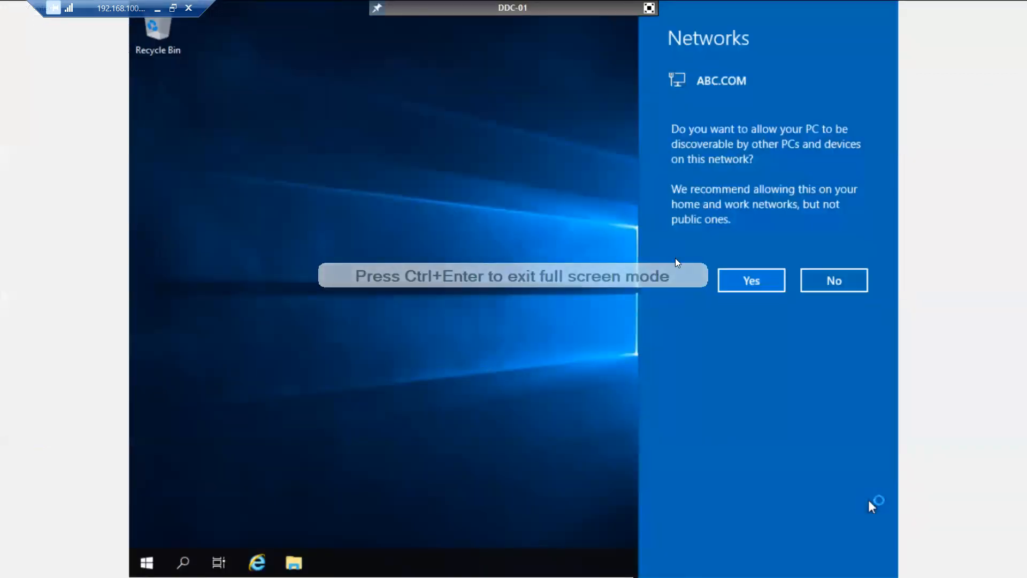
{"action": "left_click", "coordinate": [746, 282]}
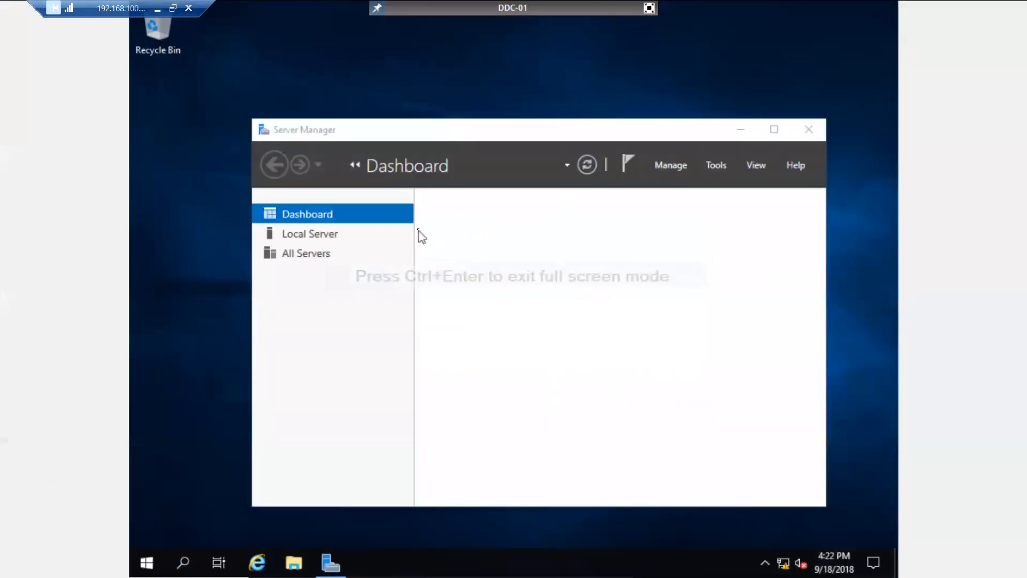
{"action": "left_click", "coordinate": [774, 129]}
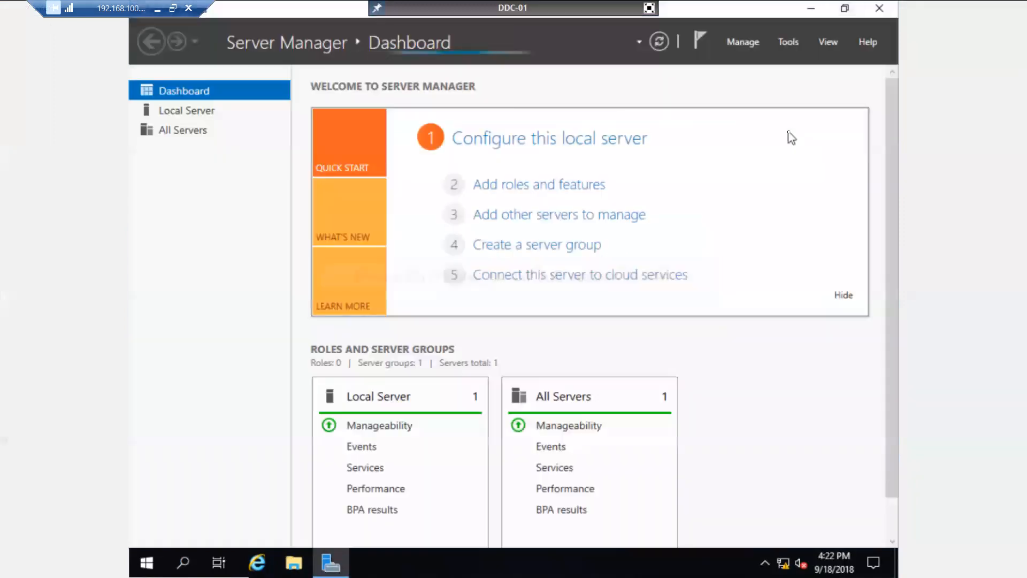
- Set the local server's computer name to DDC-01 in the Computer Name/Domain Changes dialog
{"action": "left_click", "coordinate": [197, 116]}
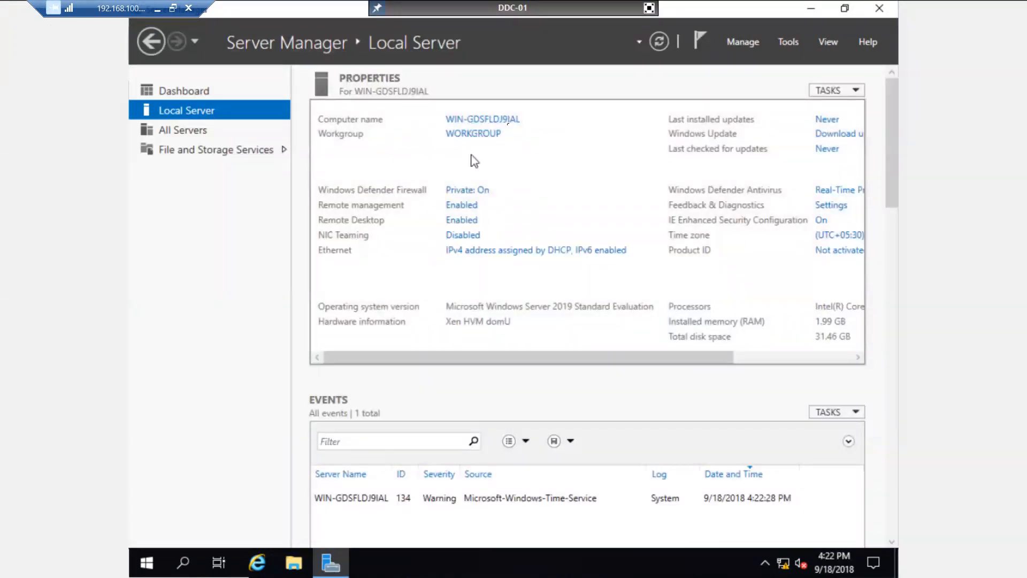
{"action": "left_click", "coordinate": [477, 123]}
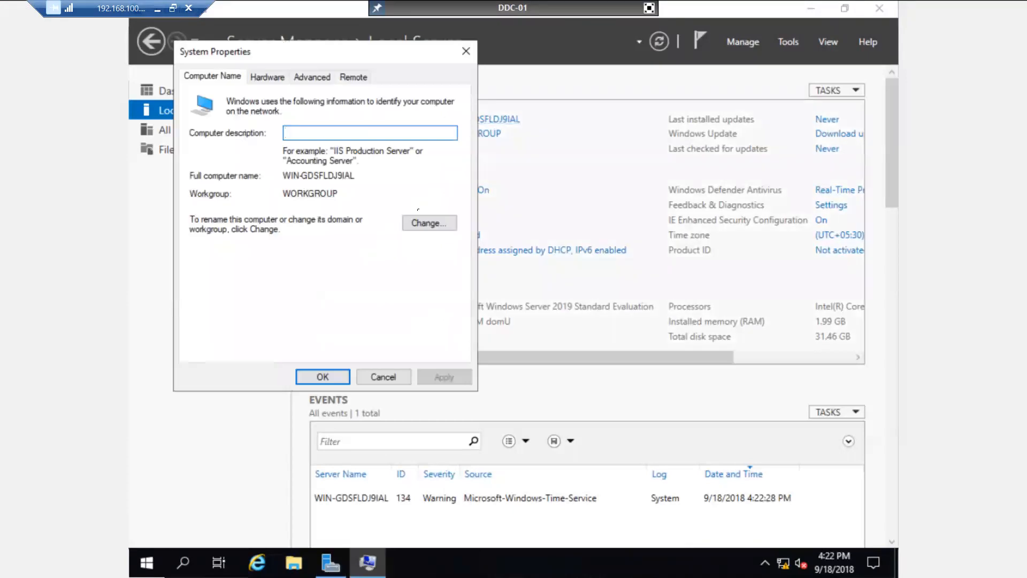
{"action": "left_click", "coordinate": [431, 223]}
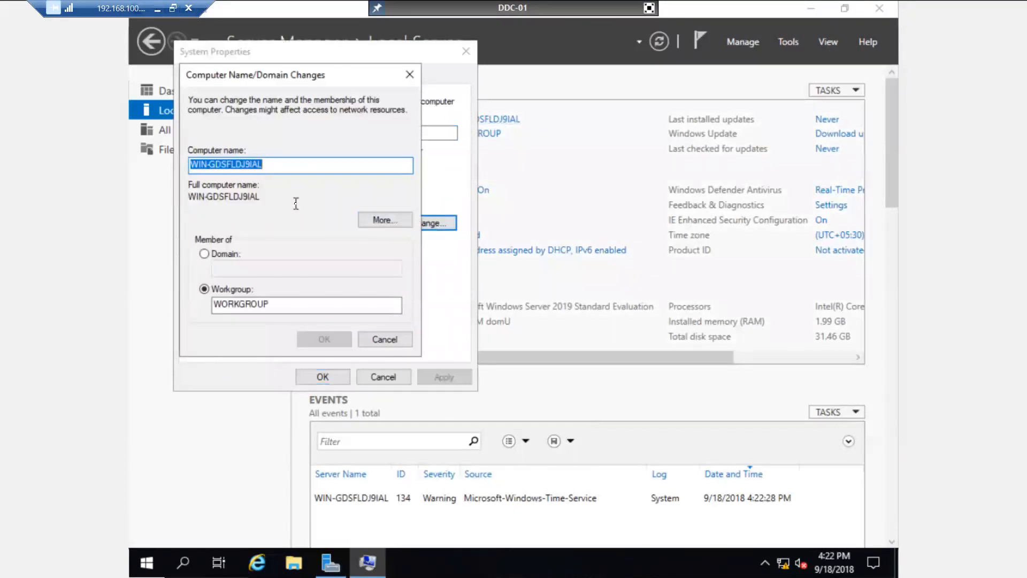
{"action": "type", "text": "DDC-01"}
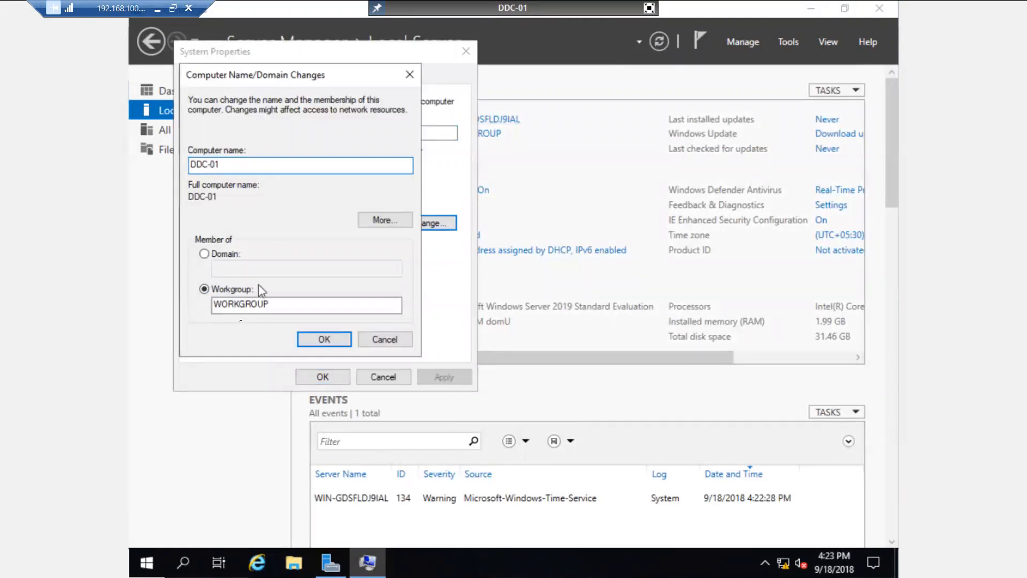
- Make the computer a member of the abc.com domain instead of the workgroup and submit the change
{"action": "left_click", "coordinate": [205, 255]}
{"action": "left_click", "coordinate": [228, 270]}
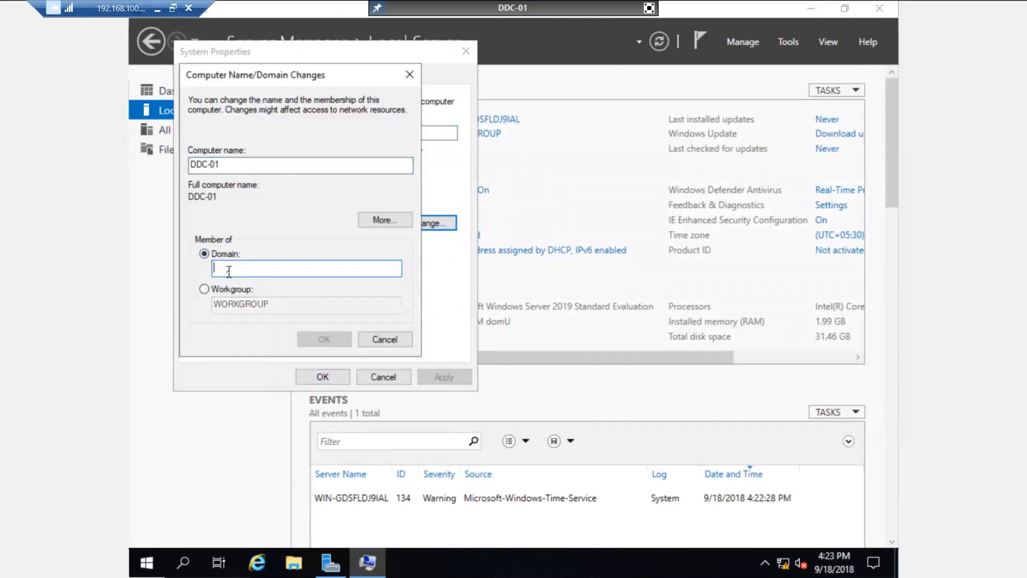
{"action": "type", "text": "abc.com"}
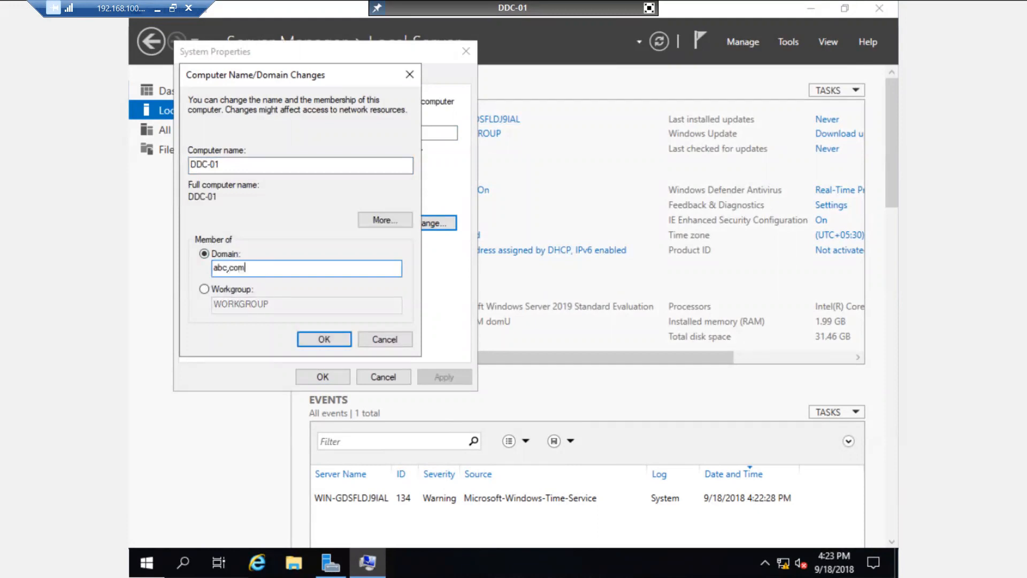
{"action": "left_click", "coordinate": [318, 339]}
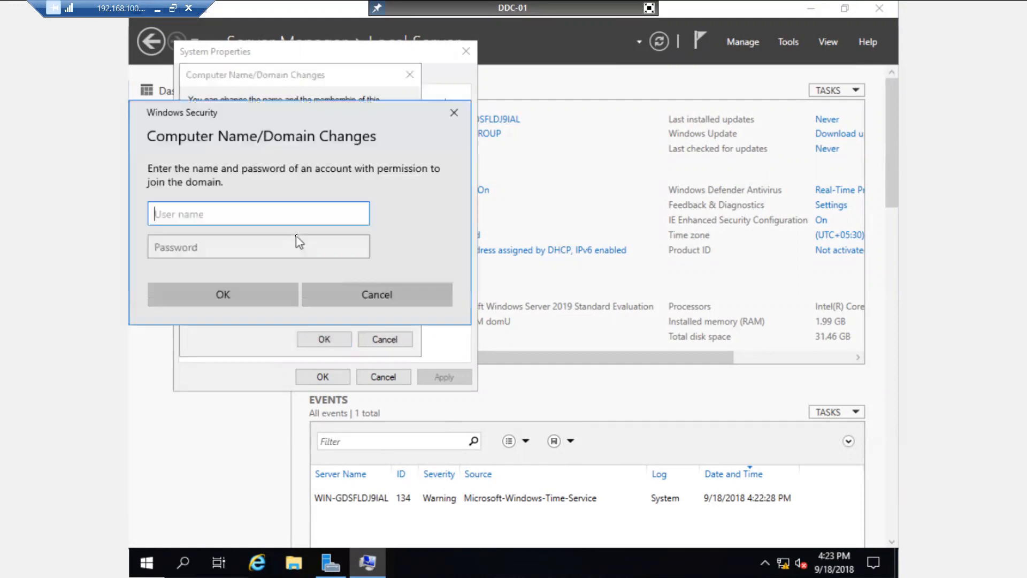
- Authorize the domain join with the domain account's user name and password
{"action": "type", "text": "ms185426"}
{"action": "left_click", "coordinate": [297, 242]}
{"action": "type", "text": "•••••••••"}
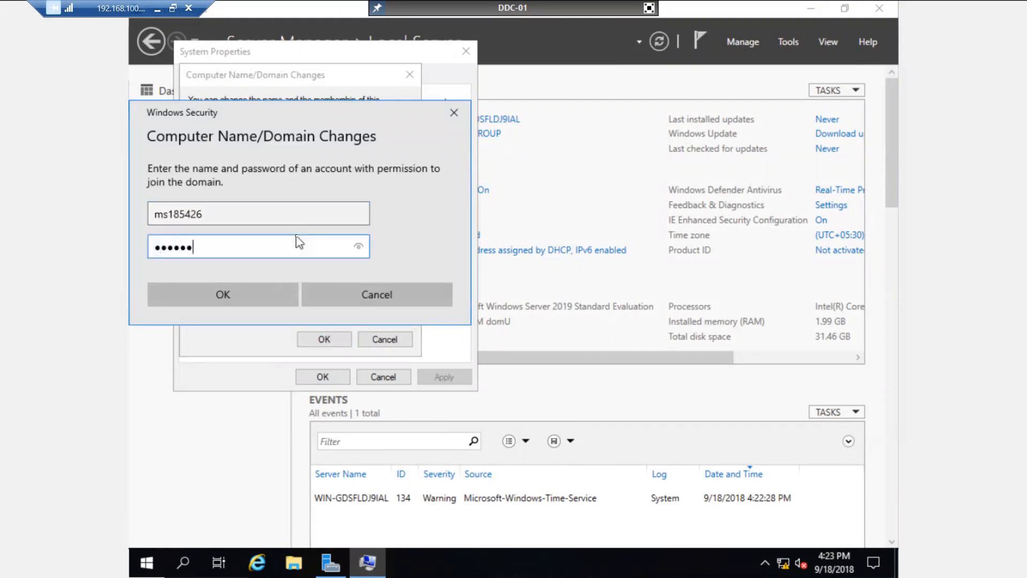
{"action": "left_click", "coordinate": [224, 294]}
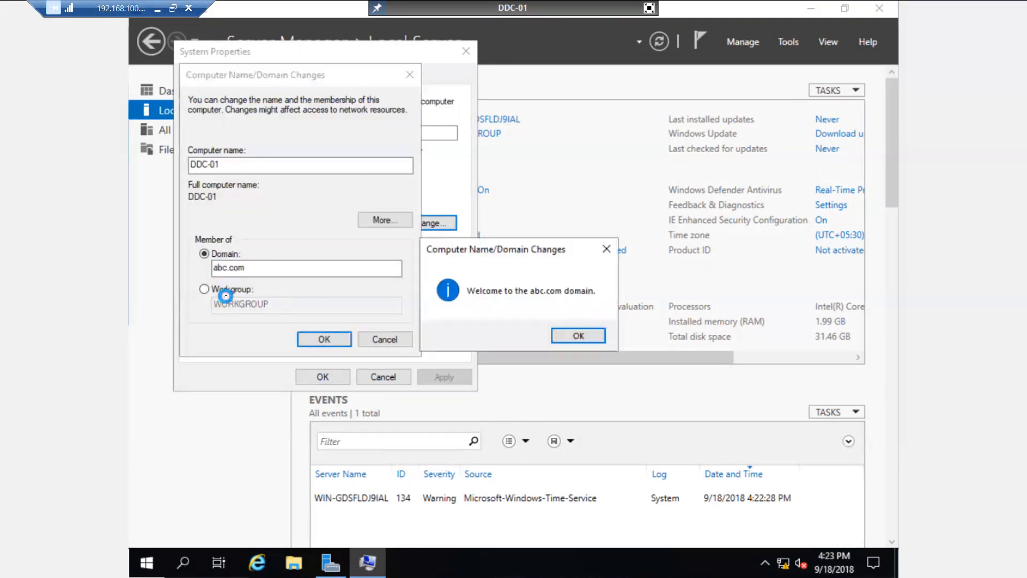
- Acknowledge the domain change messages and close System Properties without restarting the computer
{"action": "left_click", "coordinate": [570, 335]}
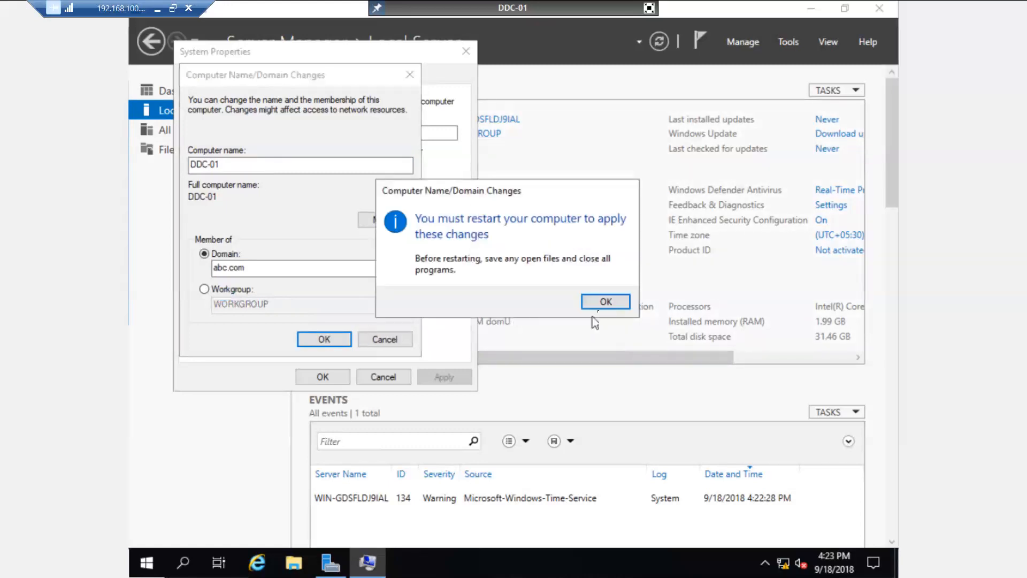
{"action": "left_click", "coordinate": [604, 301]}
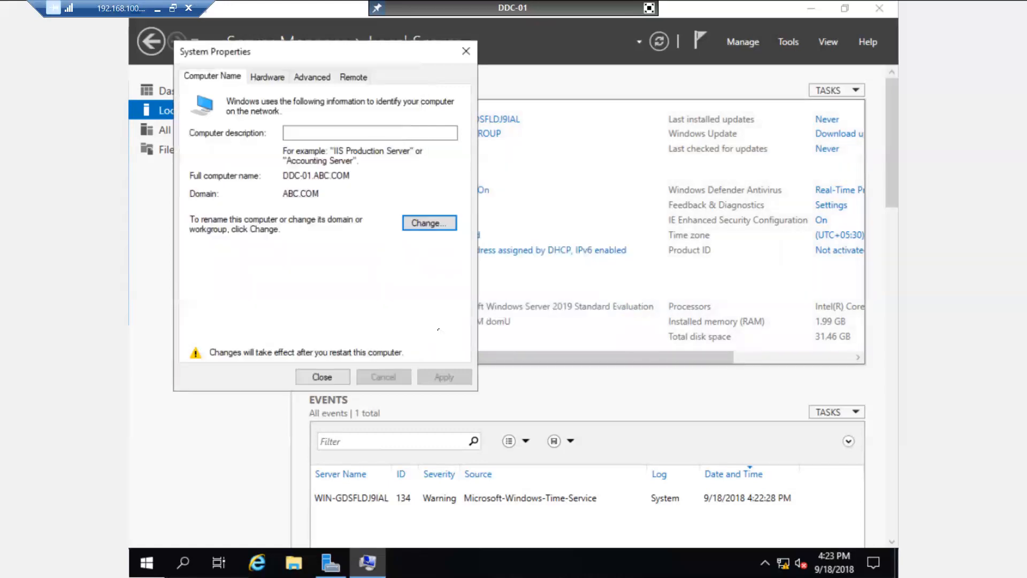
{"action": "left_click", "coordinate": [322, 377]}
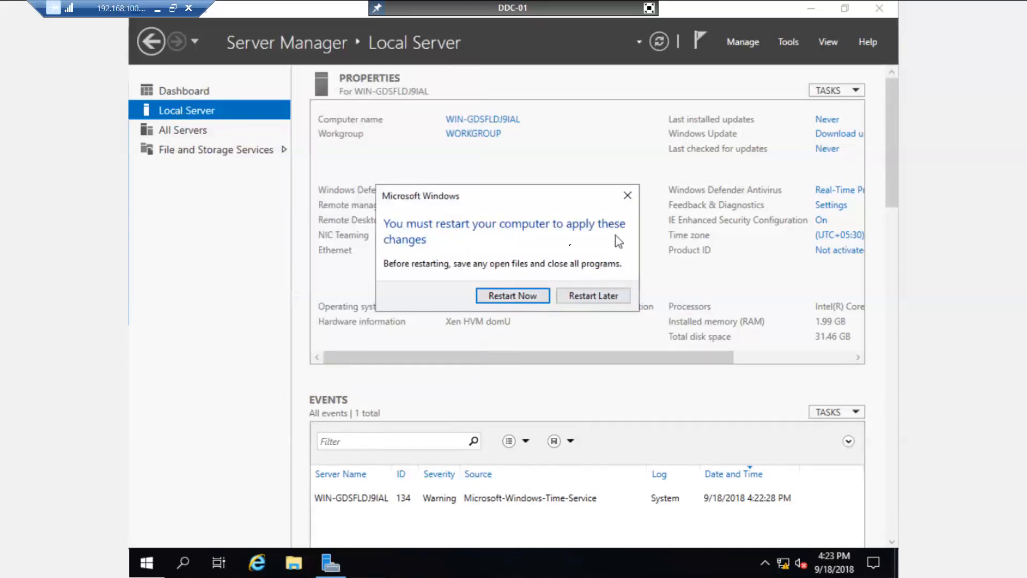
{"action": "left_click", "coordinate": [628, 195]}
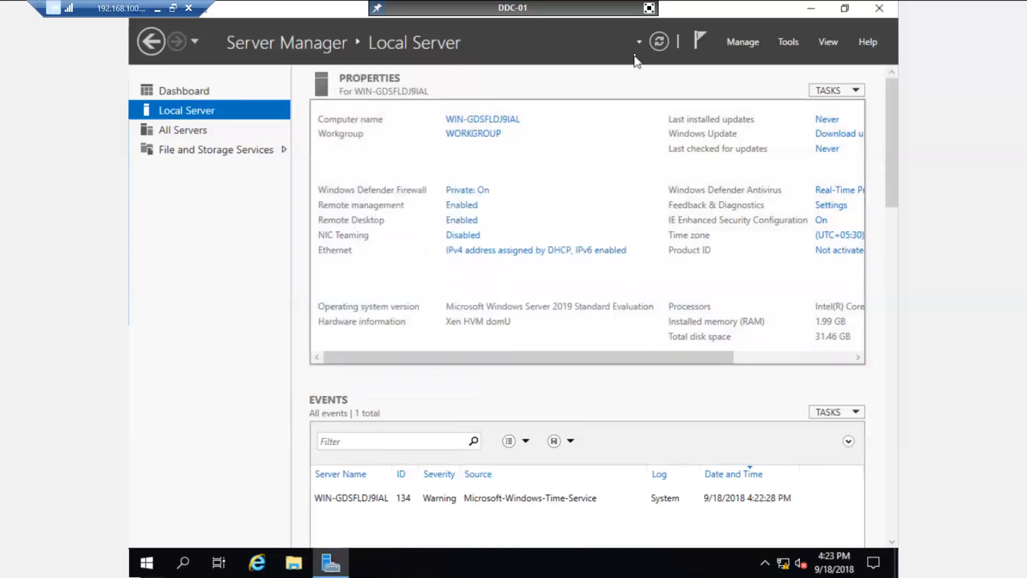
- Exit the full-screen console and shut down Windows on DDC-01 with the reason Other (Unplanned)
{"action": "left_click", "coordinate": [649, 7]}
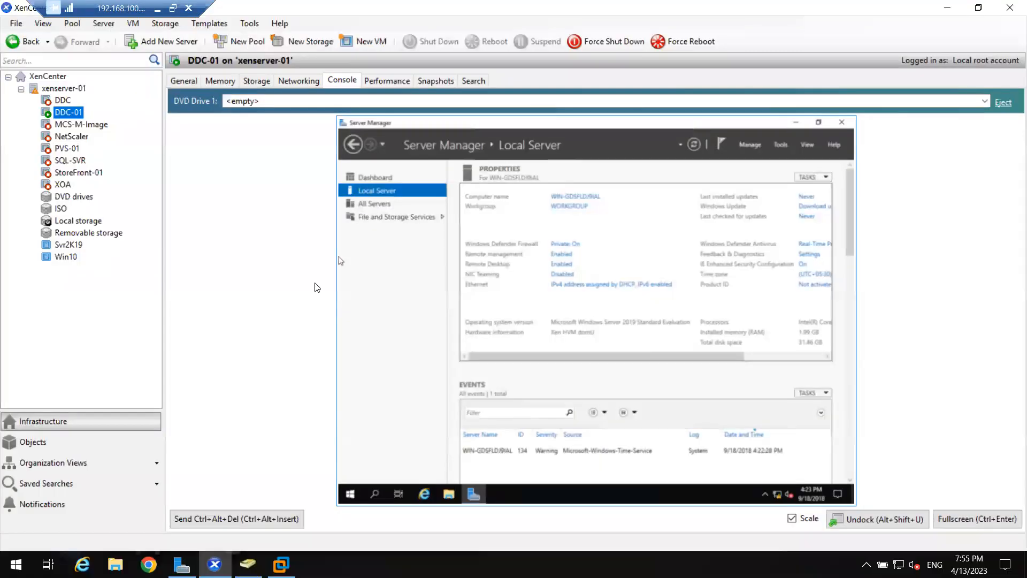
{"action": "left_click", "coordinate": [349, 494]}
{"action": "left_click", "coordinate": [350, 473]}
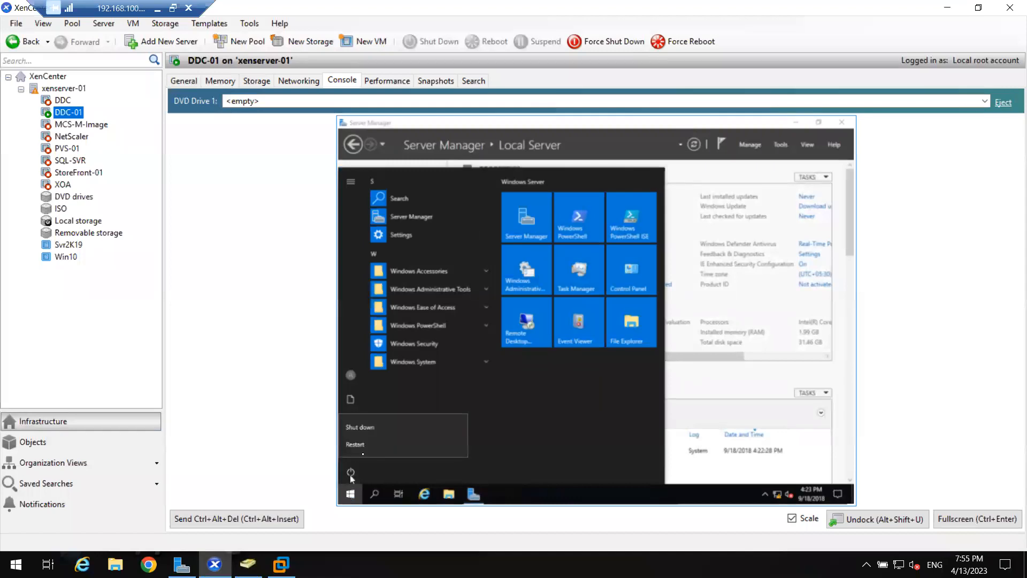
{"action": "left_click", "coordinate": [391, 428]}
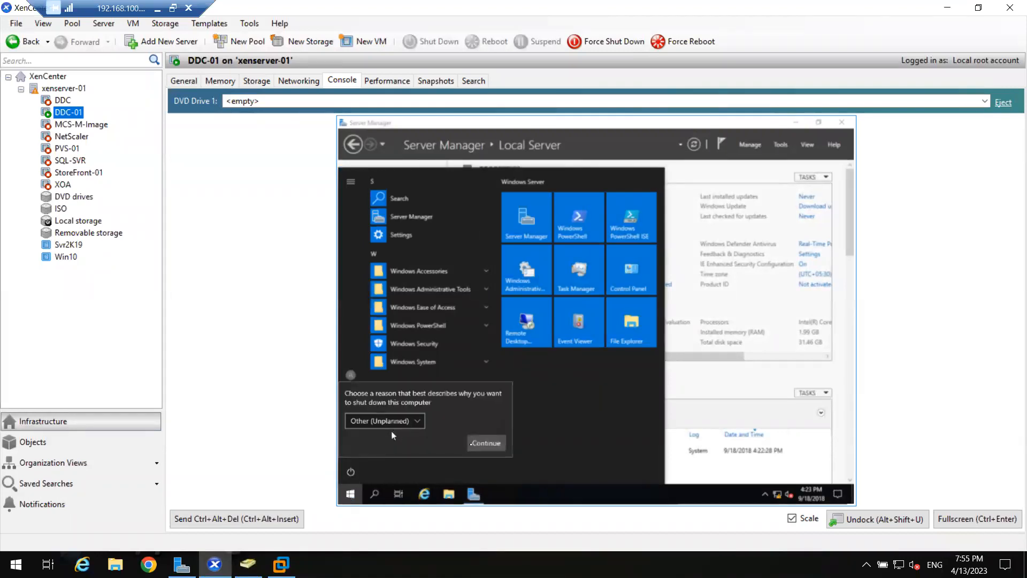
{"action": "left_click", "coordinate": [479, 444]}
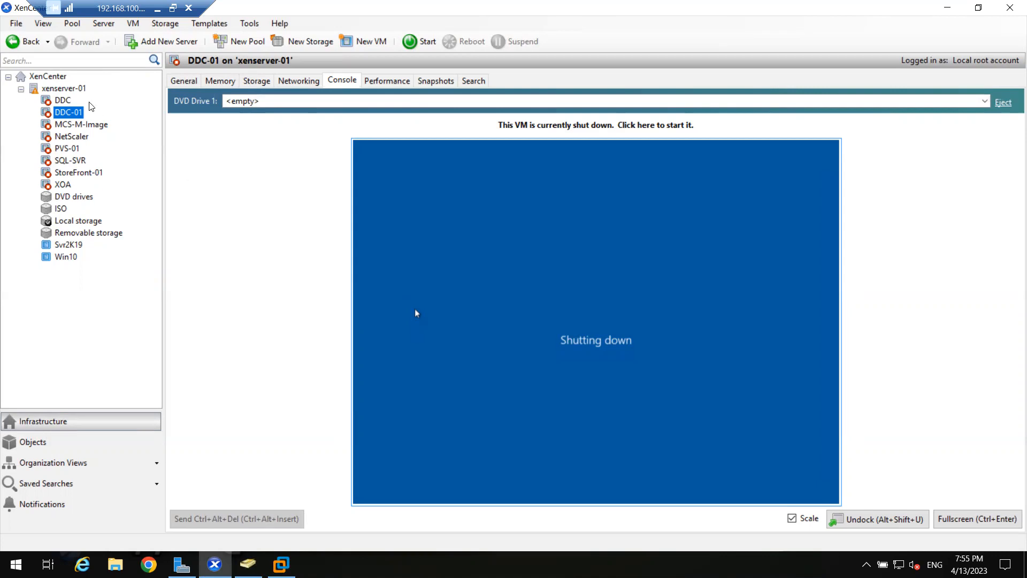
- Set the memory of the DDC-01 virtual machine to 6144 MB and start the VM
{"action": "right_click", "coordinate": [69, 116]}
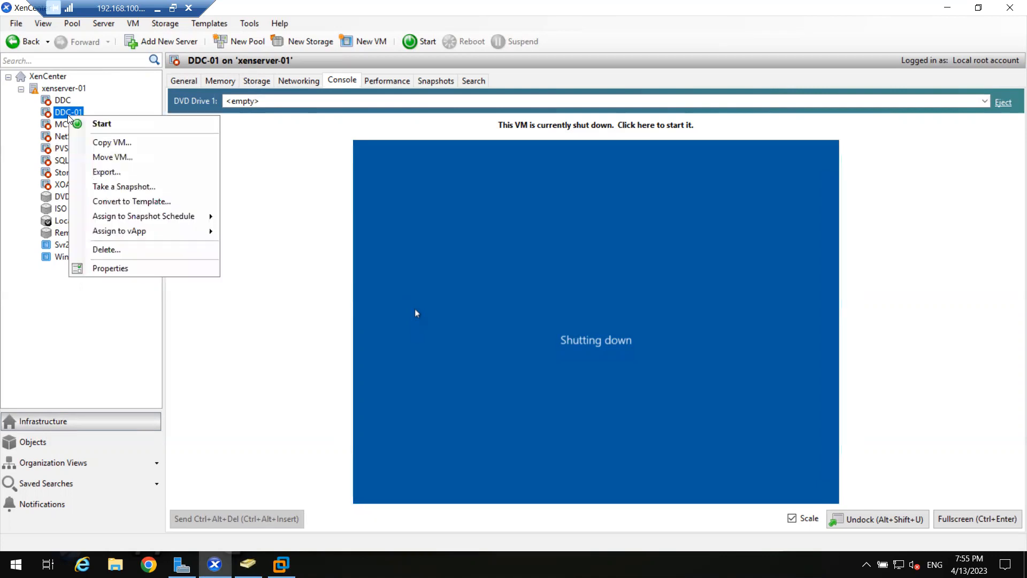
{"action": "left_click", "coordinate": [128, 277]}
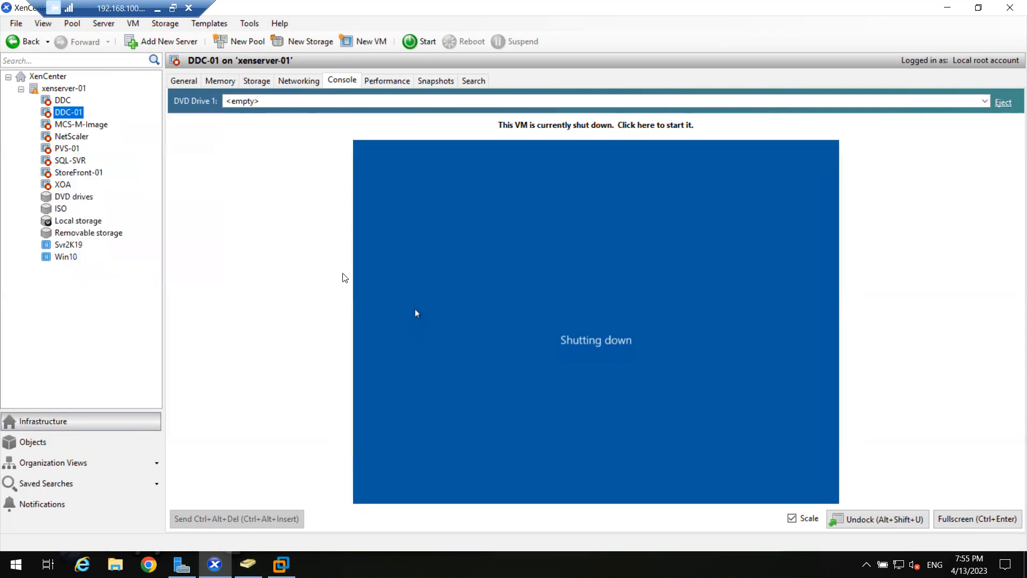
{"action": "left_click", "coordinate": [277, 172]}
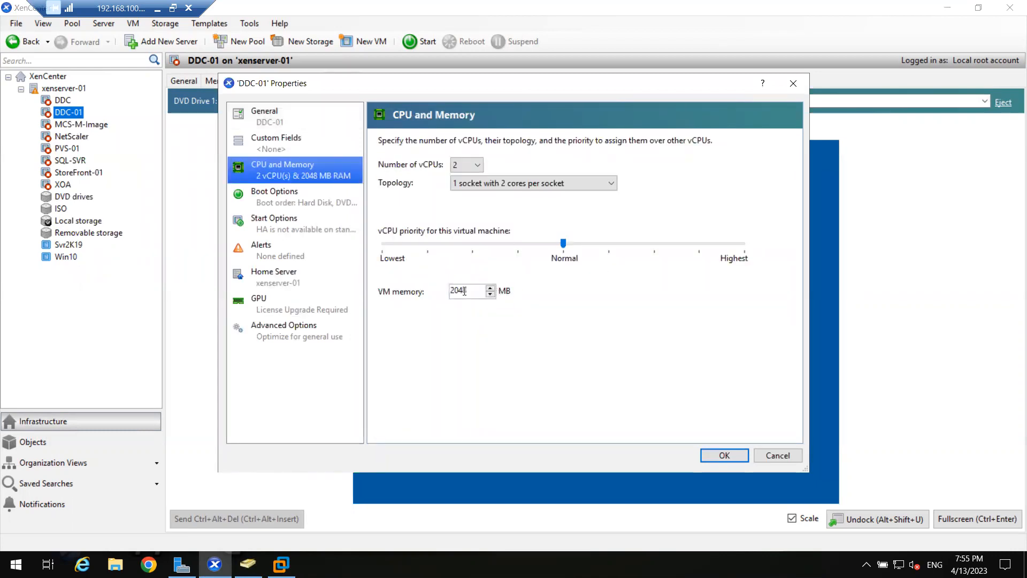
{"action": "double_click", "coordinate": [465, 290]}
{"action": "type", "text": "6"}
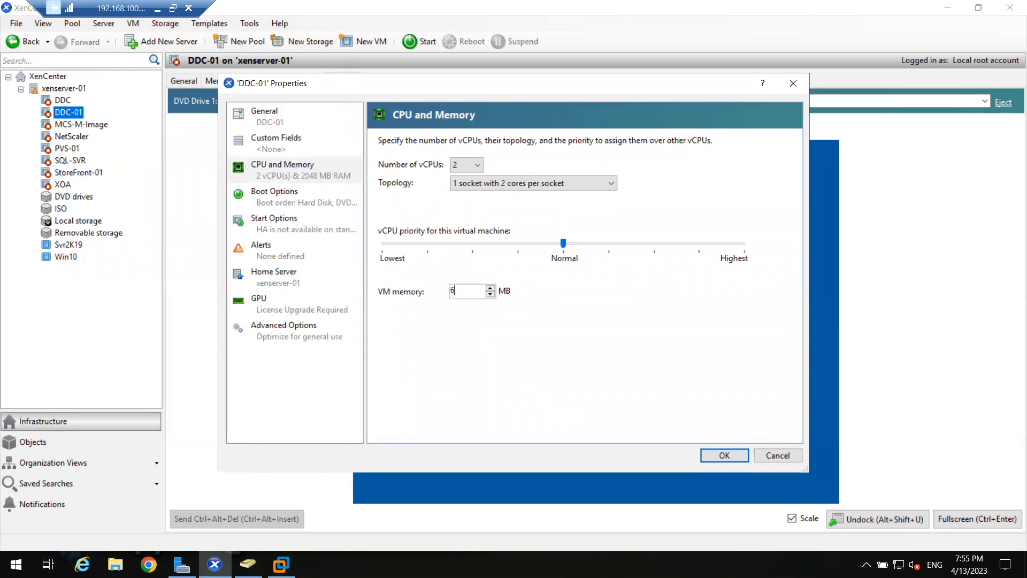
{"action": "type", "text": "11"}
{"action": "key", "text": "BackSpace"}
{"action": "type", "text": "44"}
{"action": "double_click", "coordinate": [457, 290]}
{"action": "left_click", "coordinate": [712, 453]}
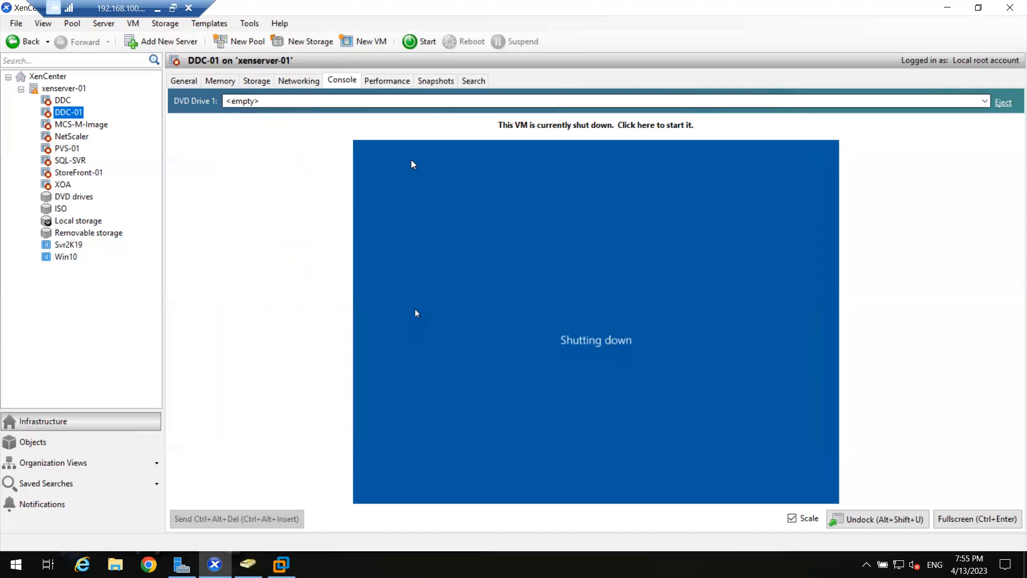
{"action": "left_click", "coordinate": [417, 44]}
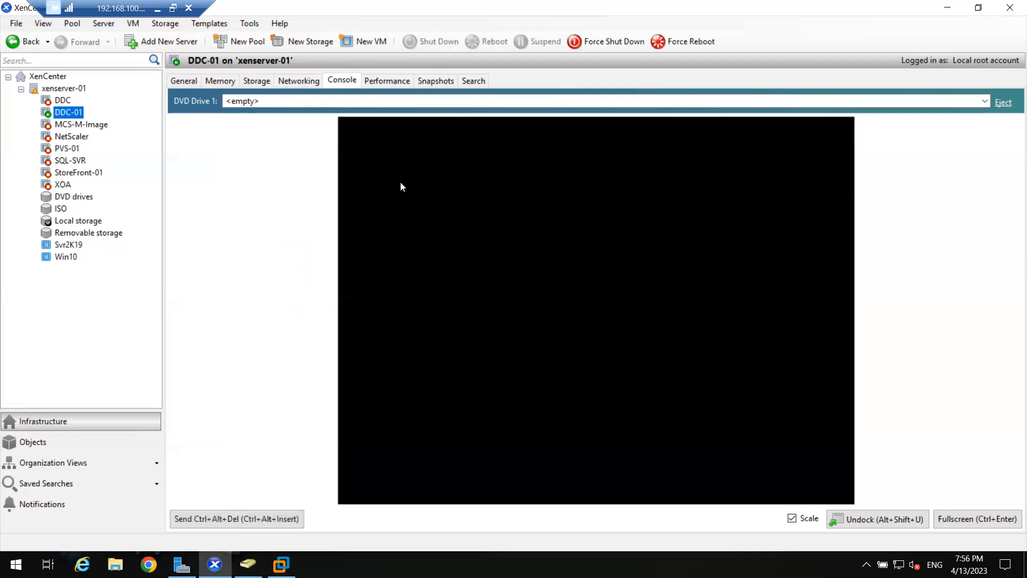
- Disconnect the xenserver-01 host and close XenCenter
{"action": "left_click", "coordinate": [947, 7]}
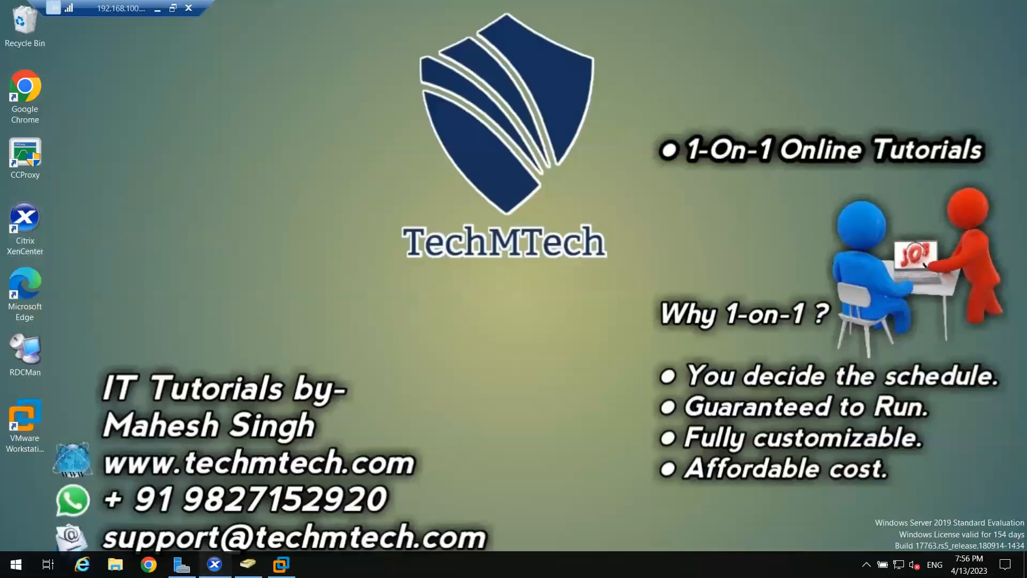
{"action": "left_click", "coordinate": [214, 564]}
{"action": "left_click", "coordinate": [59, 90]}
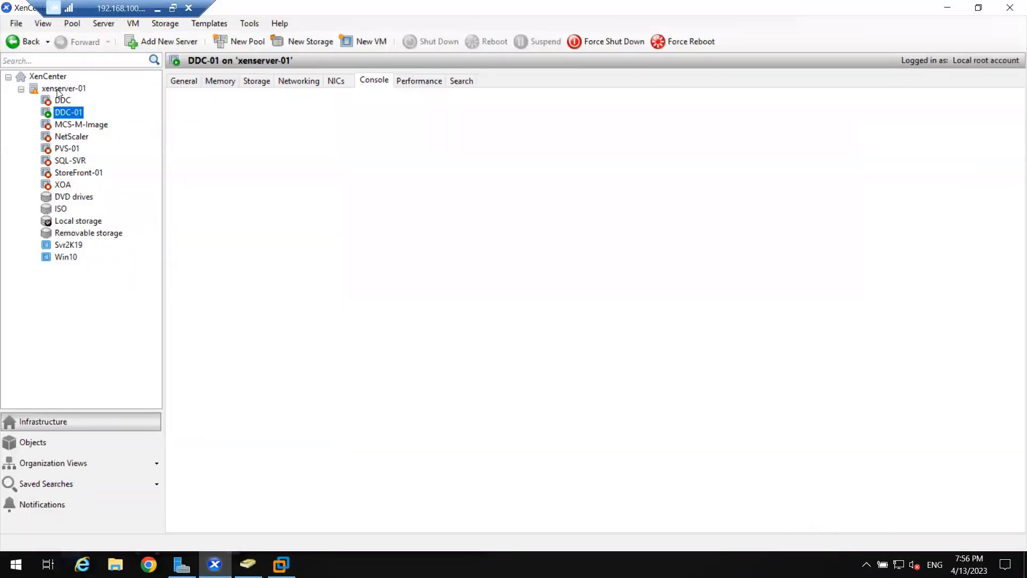
{"action": "right_click", "coordinate": [56, 89]}
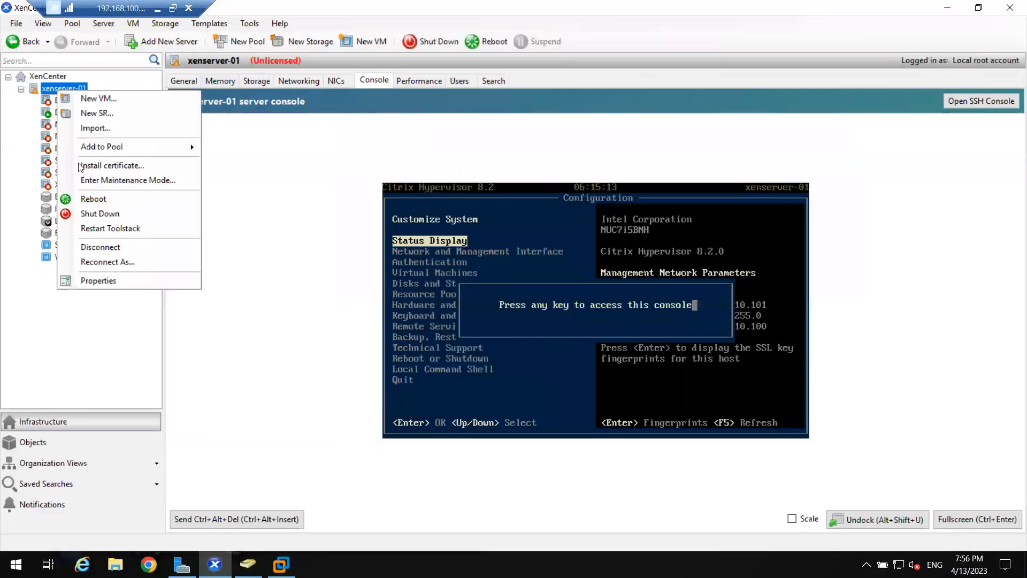
{"action": "left_click", "coordinate": [107, 248]}
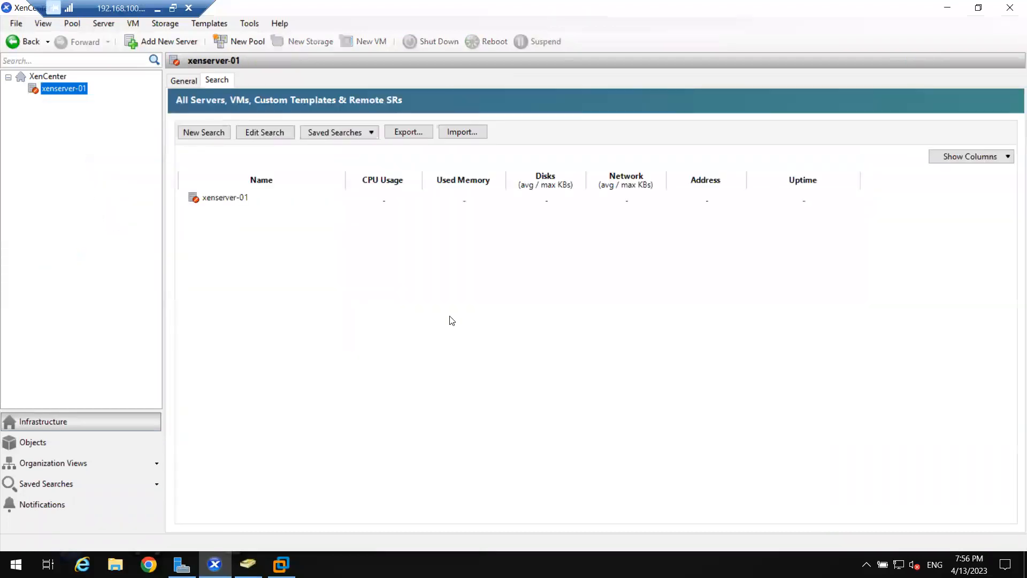
{"action": "left_click", "coordinate": [1009, 9]}
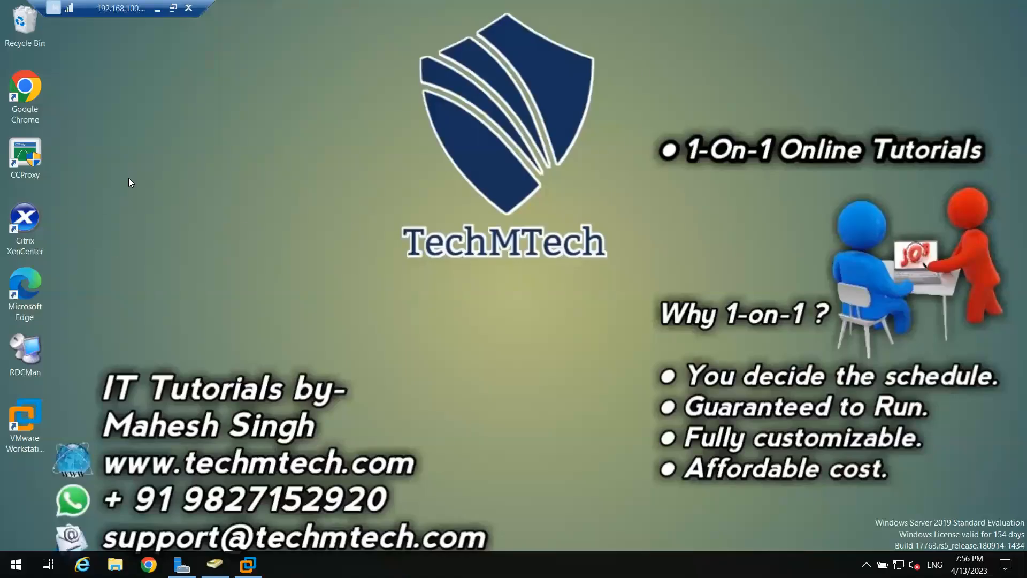
- Relaunch Citrix XenCenter and remove the xenserver-01 host from its inventory
{"action": "double_click", "coordinate": [35, 232]}
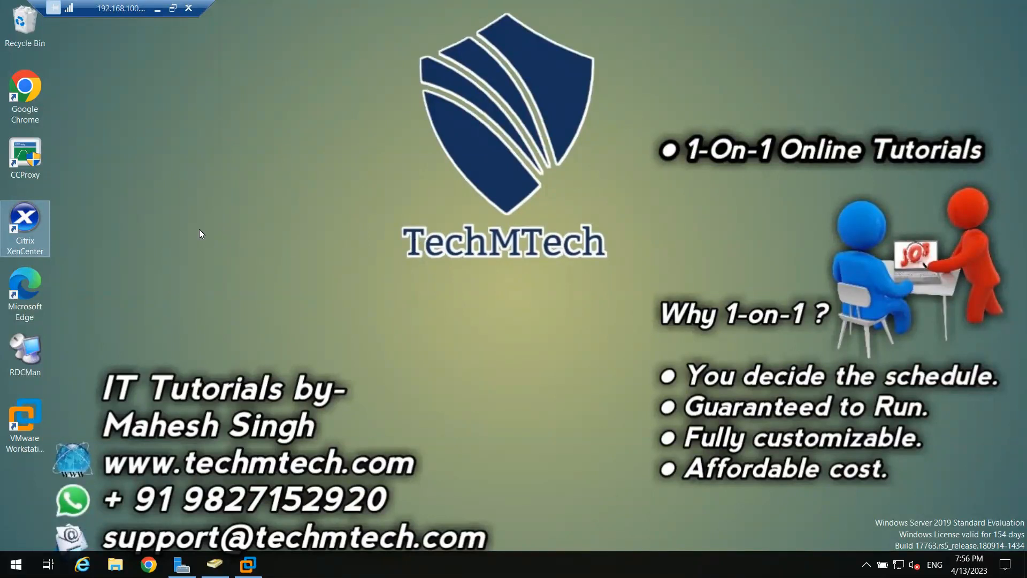
{"action": "double_click", "coordinate": [35, 217]}
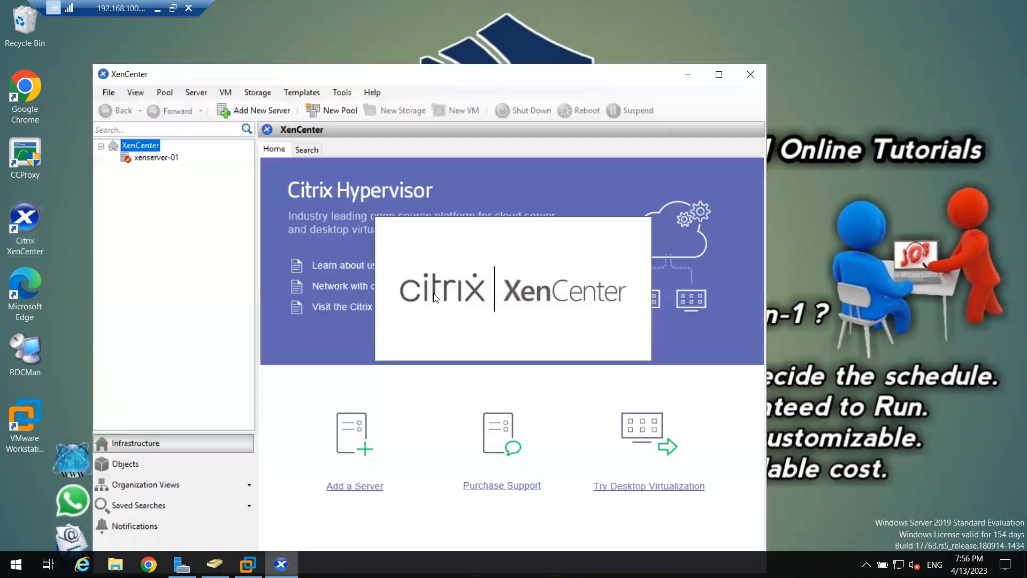
{"action": "left_click", "coordinate": [156, 158]}
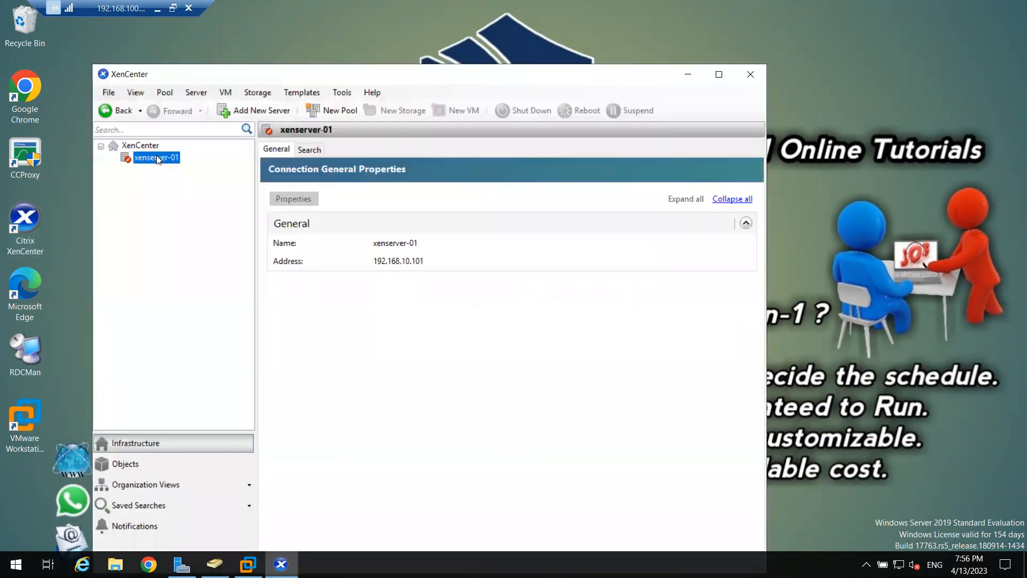
{"action": "right_click", "coordinate": [156, 158]}
{"action": "left_click", "coordinate": [222, 194]}
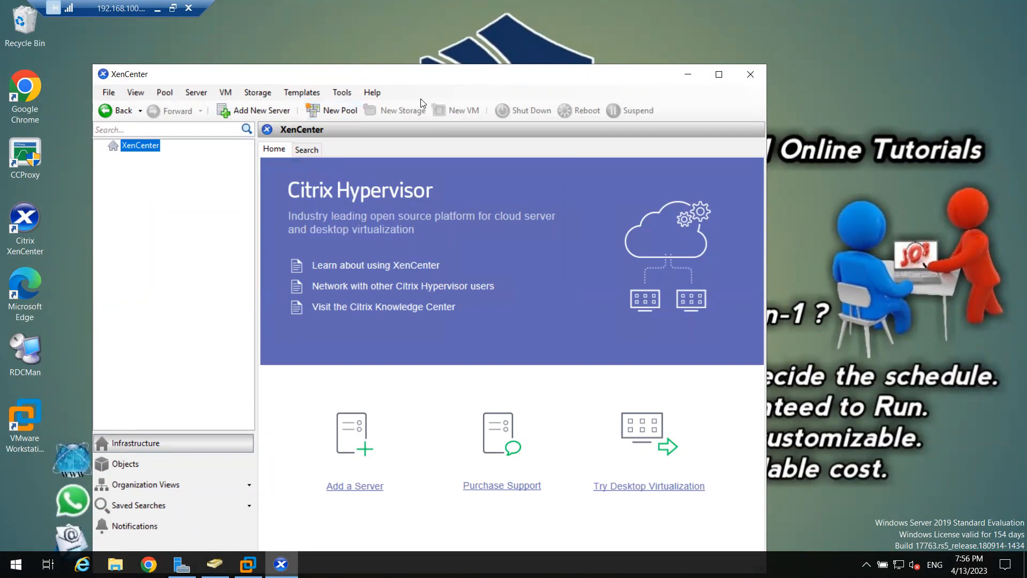
- Add the server 192.168.10.101 to the maximized XenCenter, signing in as root with the account password
{"action": "double_click", "coordinate": [520, 79]}
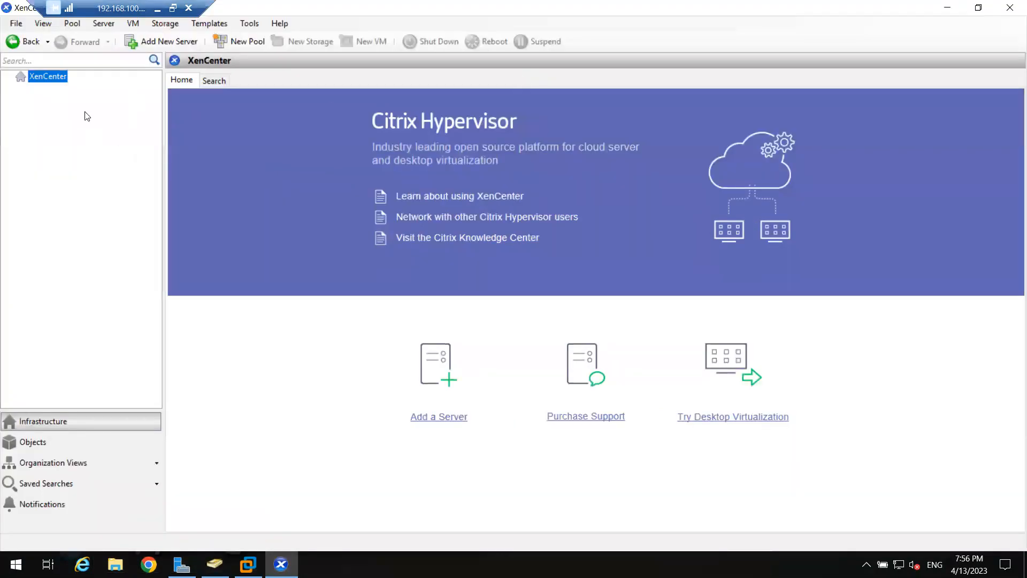
{"action": "left_click", "coordinate": [425, 382]}
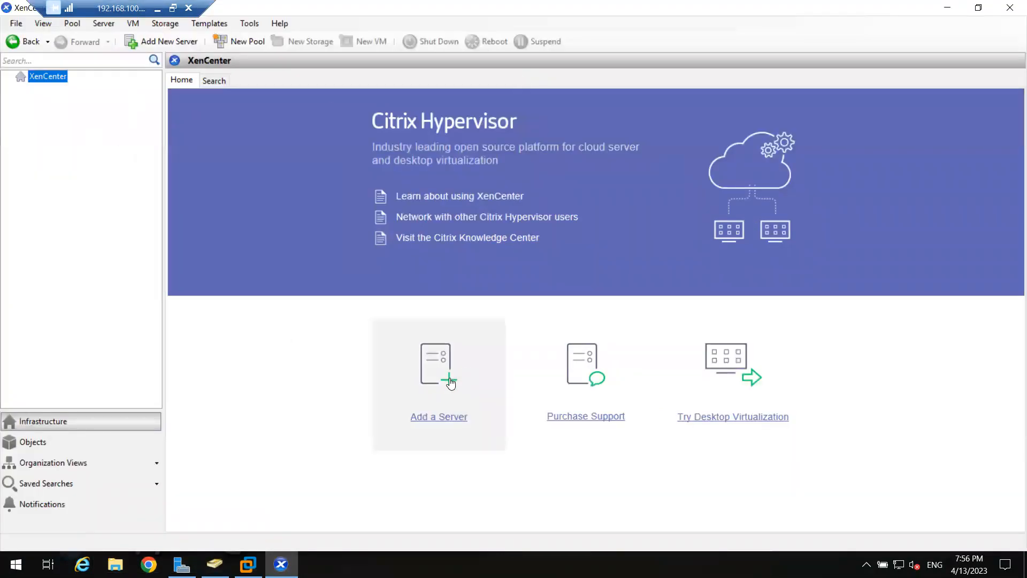
{"action": "type", "text": "192"}
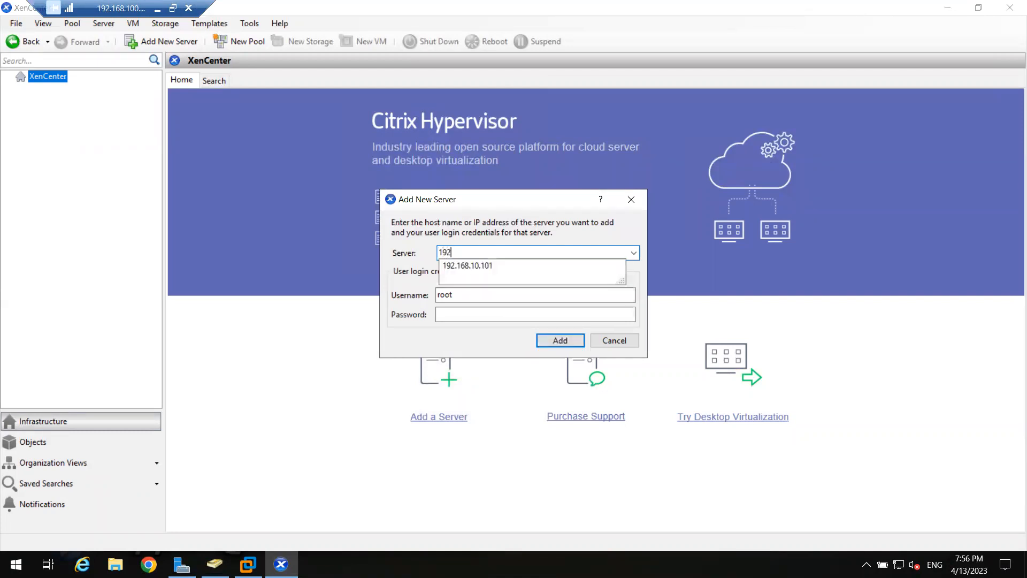
{"action": "key", "text": "Down"}
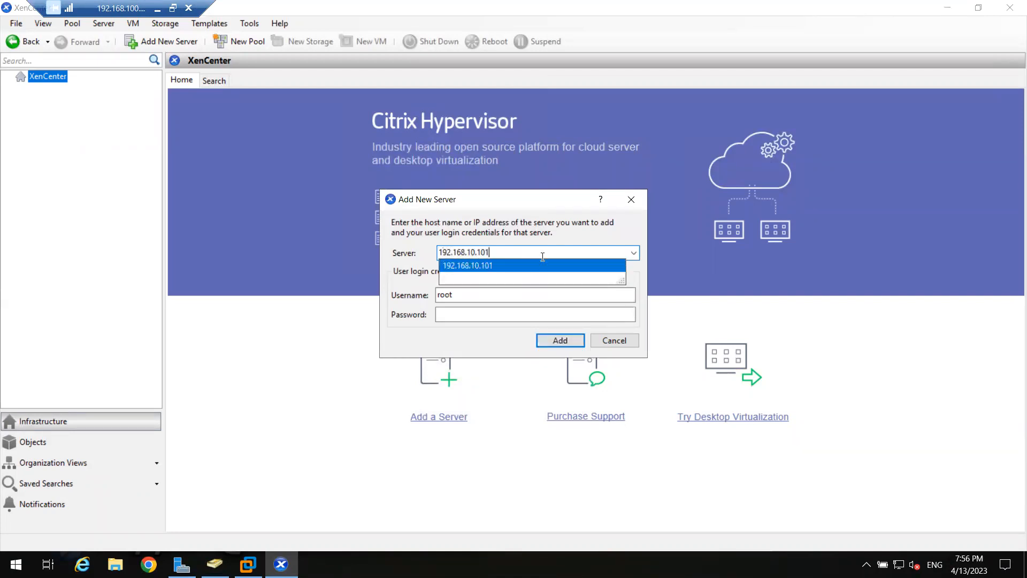
{"action": "left_click", "coordinate": [527, 270]}
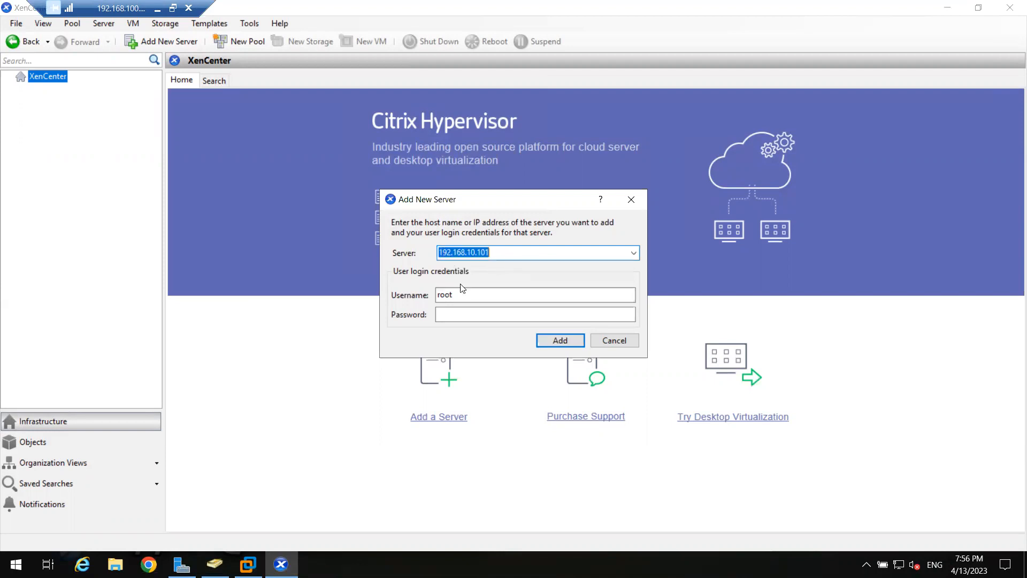
{"action": "left_click", "coordinate": [471, 294]}
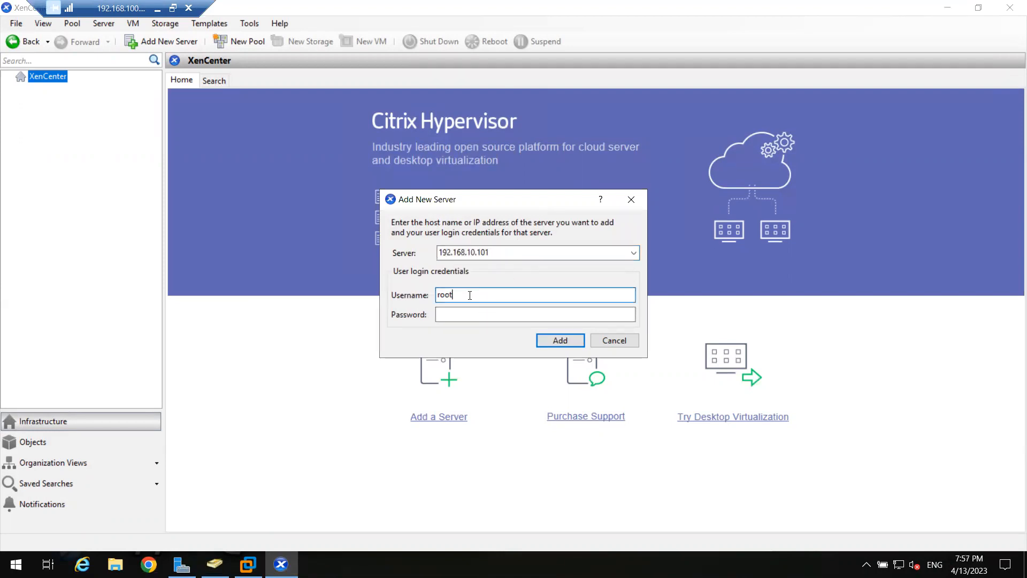
{"action": "left_click", "coordinate": [457, 319]}
{"action": "type", "text": "******"}
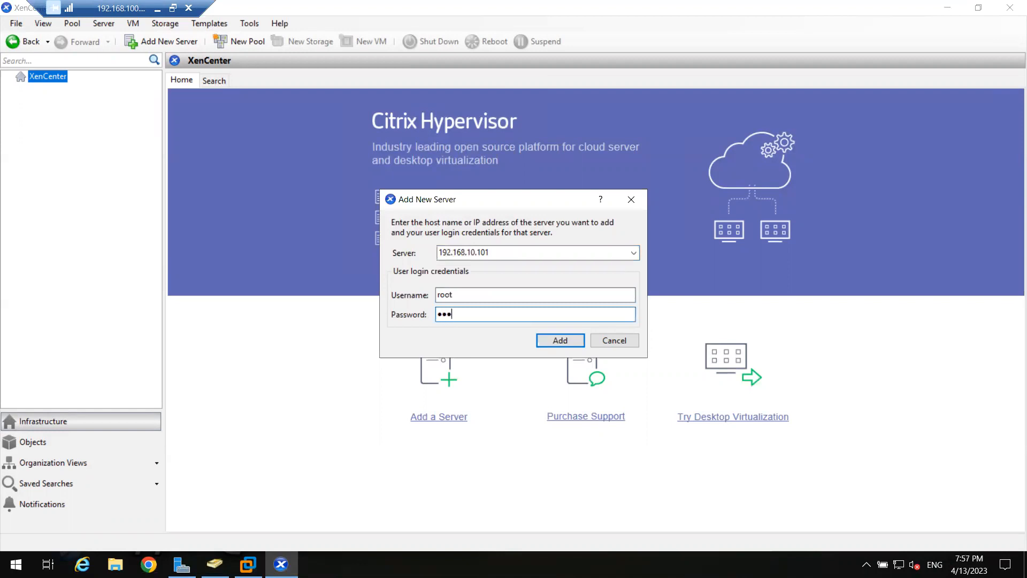
{"action": "type", "text": "***"}
{"action": "left_click", "coordinate": [557, 341]}
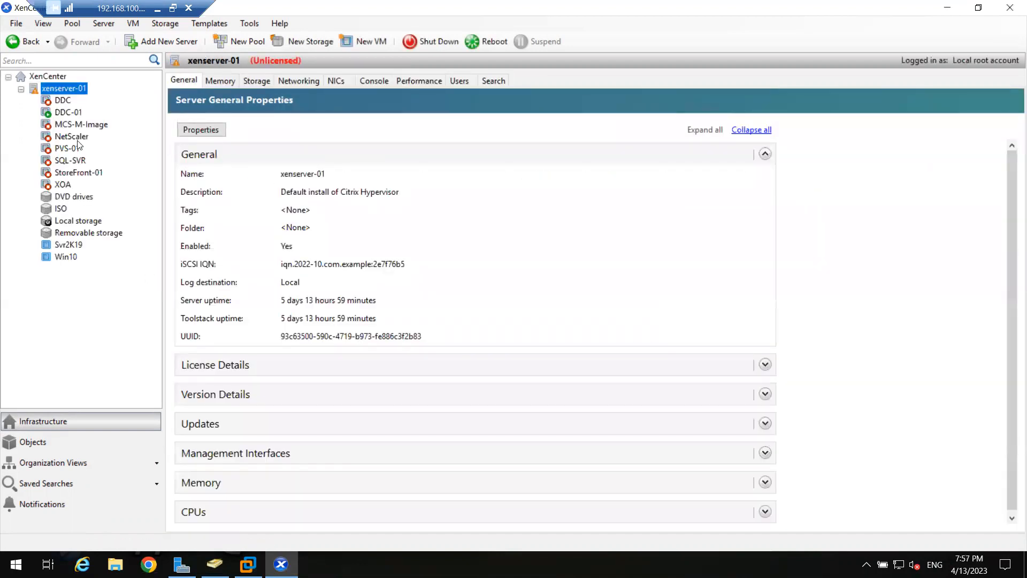
- Activate the xenserver-01 server console and examine the entries of its Customize System configuration menu
{"action": "left_click", "coordinate": [374, 79]}
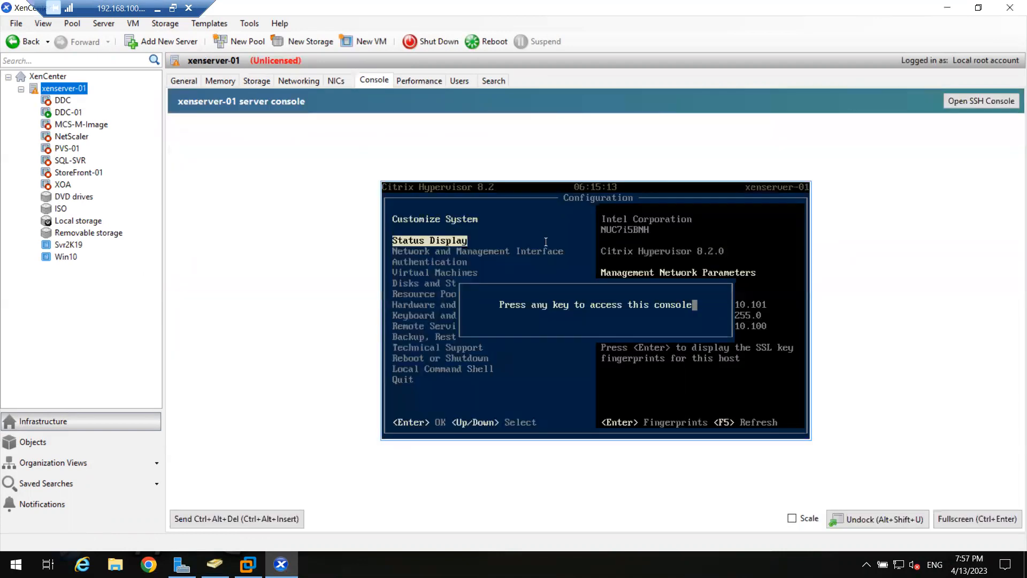
{"action": "key", "text": "Return"}
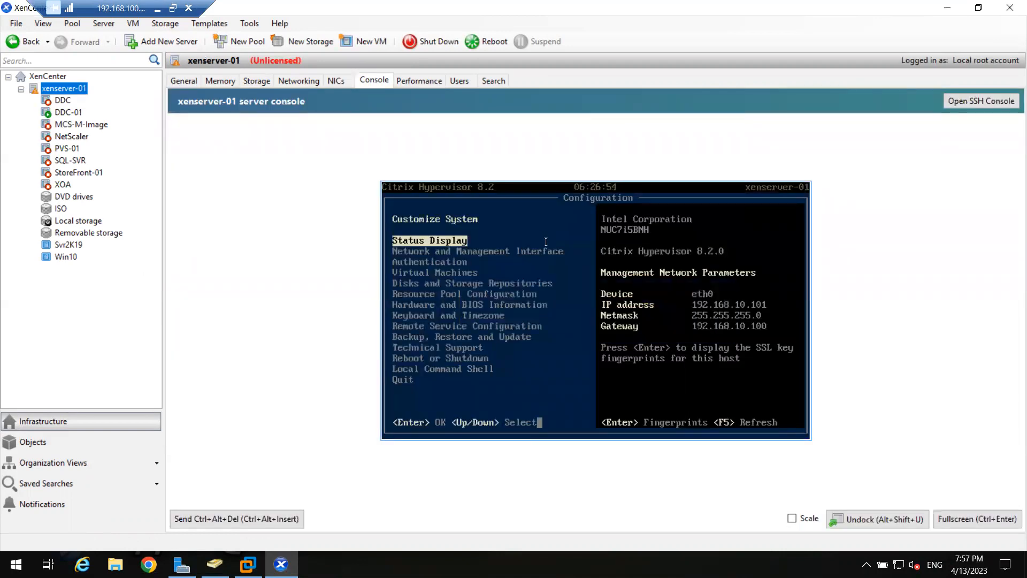
{"action": "key", "text": "Down"}
{"action": "key", "text": "Down"}
{"action": "key", "text": "Down"}
{"action": "key", "text": "Up"}
{"action": "key", "text": "Up"}
{"action": "key", "text": "Up"}
{"action": "key", "text": "Down"}
{"action": "key", "text": "Down"}
{"action": "key", "text": "Down"}
{"action": "key", "text": "Down"}
{"action": "key", "text": "Down"}
{"action": "key", "text": "Down"}
{"action": "key", "text": "Down"}
{"action": "key", "text": "Down"}
{"action": "key", "text": "Down"}
{"action": "key", "text": "Down"}
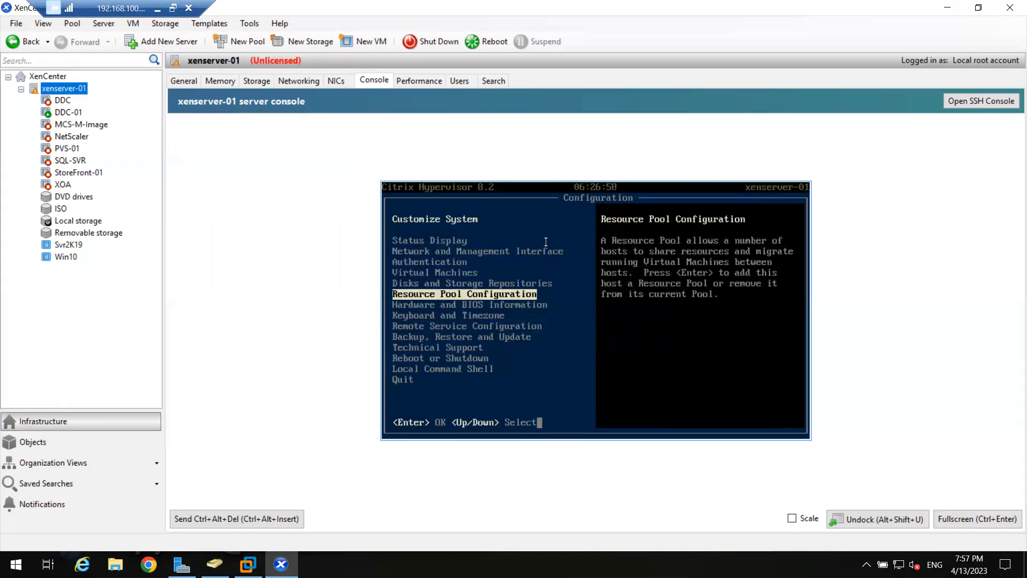
{"action": "key", "text": "Up"}
{"action": "key", "text": "Up"}
{"action": "key", "text": "Up"}
{"action": "key", "text": "Up"}
{"action": "key", "text": "Up"}
{"action": "key", "text": "Up"}
{"action": "key", "text": "Up"}
{"action": "key", "text": "Up"}
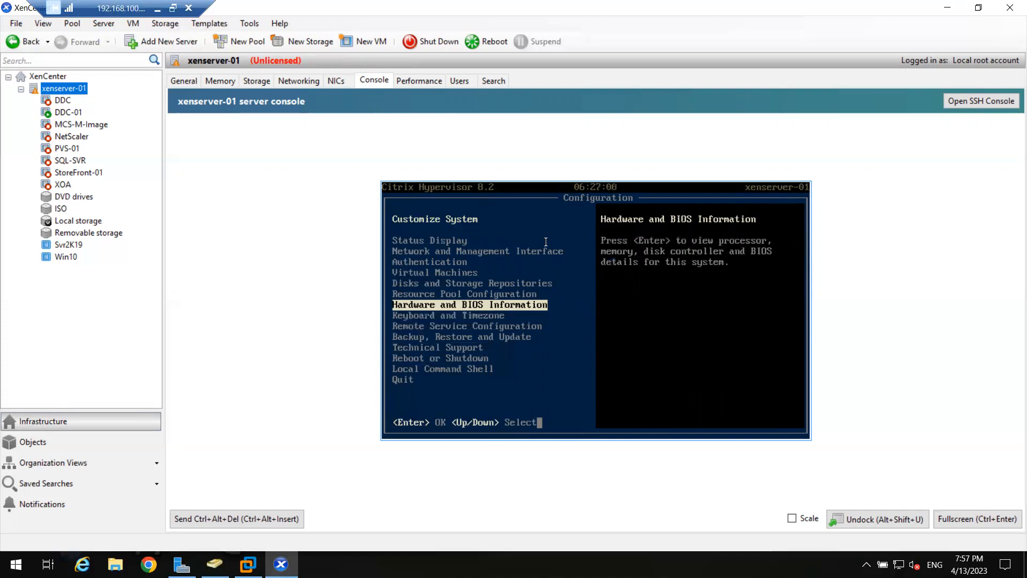
{"action": "key", "text": "Up"}
{"action": "key", "text": "Up"}
{"action": "key", "text": "Down"}
- Start the Local Command Shell on xenserver-01, logging in as root with the account password
{"action": "key", "text": "Down"}
{"action": "key", "text": "Up"}
{"action": "key", "text": "Down"}
{"action": "key", "text": "Down"}
{"action": "key", "text": "Down"}
{"action": "key", "text": "Down"}
{"action": "key", "text": "Down"}
{"action": "key", "text": "Down"}
{"action": "key", "text": "Down"}
{"action": "key", "text": "Down"}
{"action": "key", "text": "Down"}
{"action": "key", "text": "Down"}
{"action": "key", "text": "Down"}
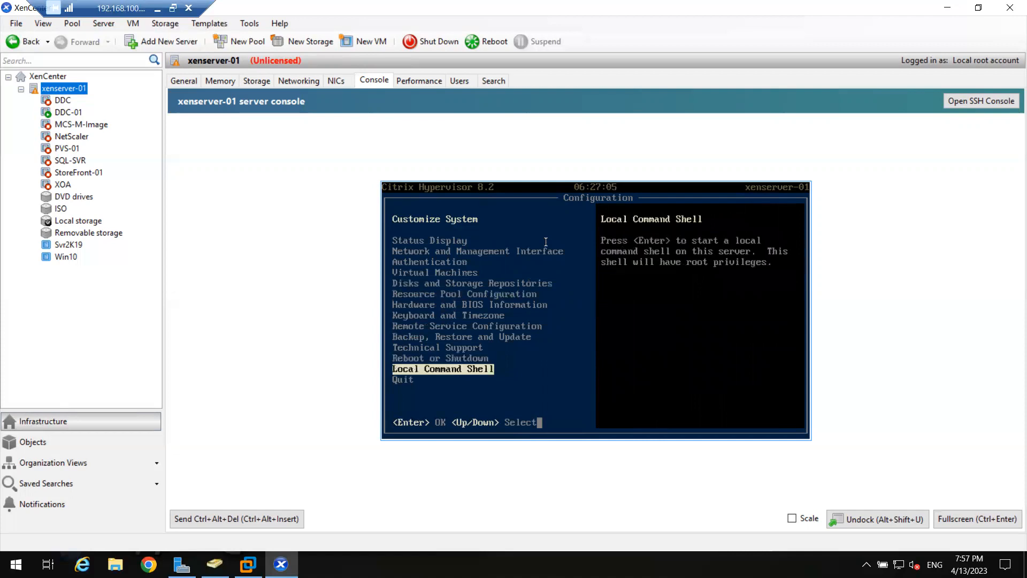
{"action": "key", "text": "Return"}
{"action": "key", "text": "Return"}
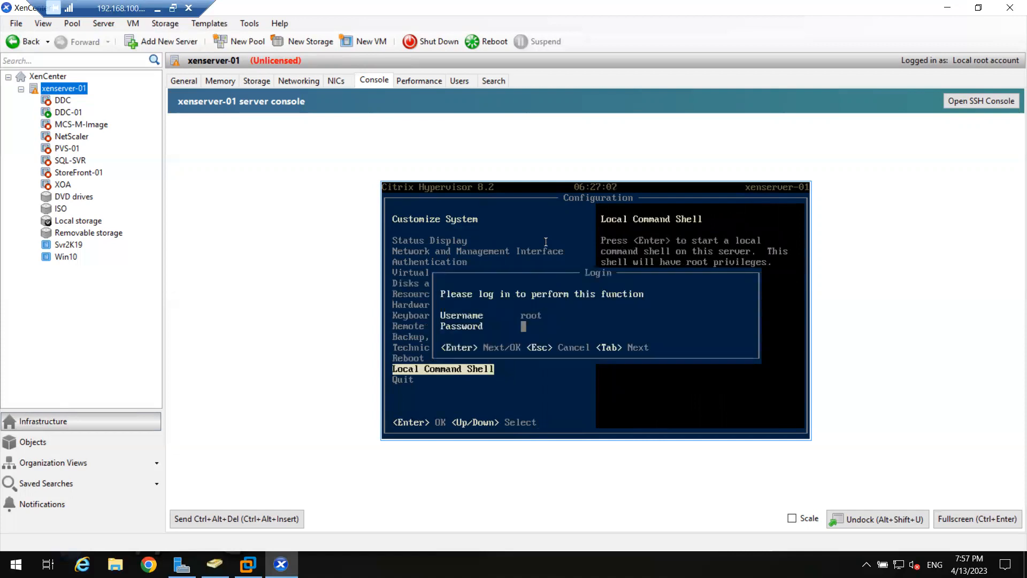
{"action": "type", "text": "********"}
{"action": "key", "text": "Return"}
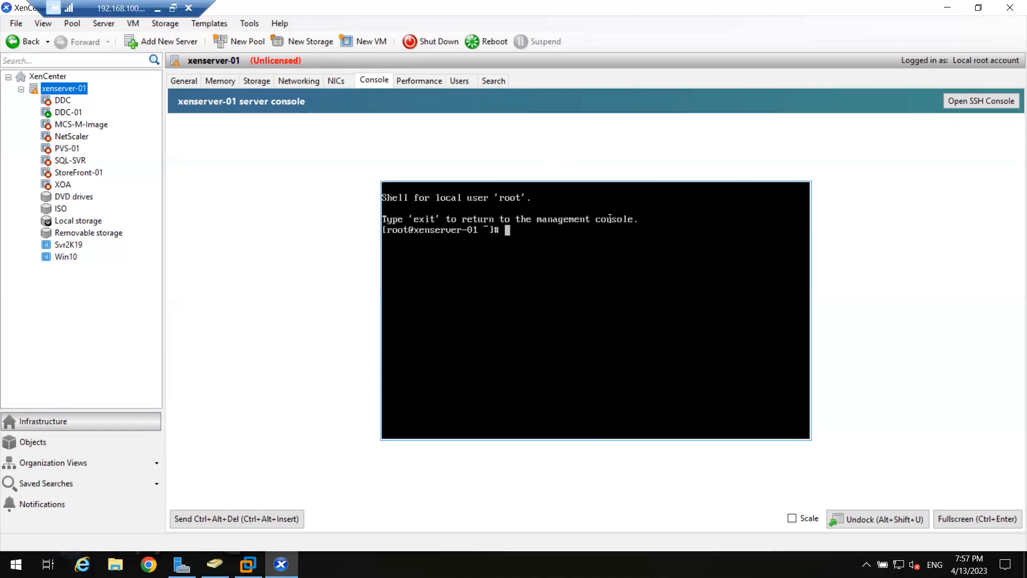
{"action": "double_click", "coordinate": [512, 7]}
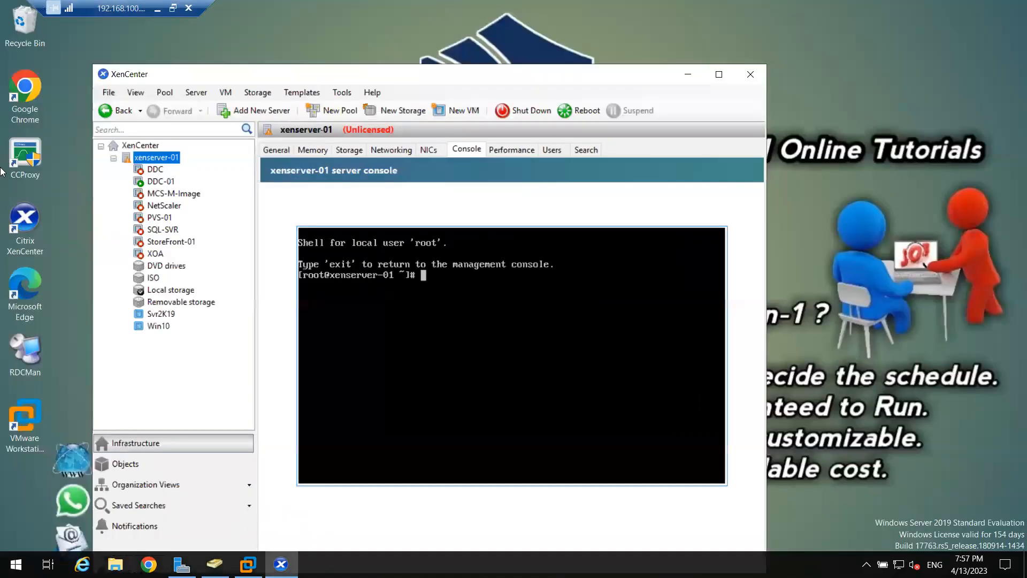
{"action": "left_click", "coordinate": [28, 230]}
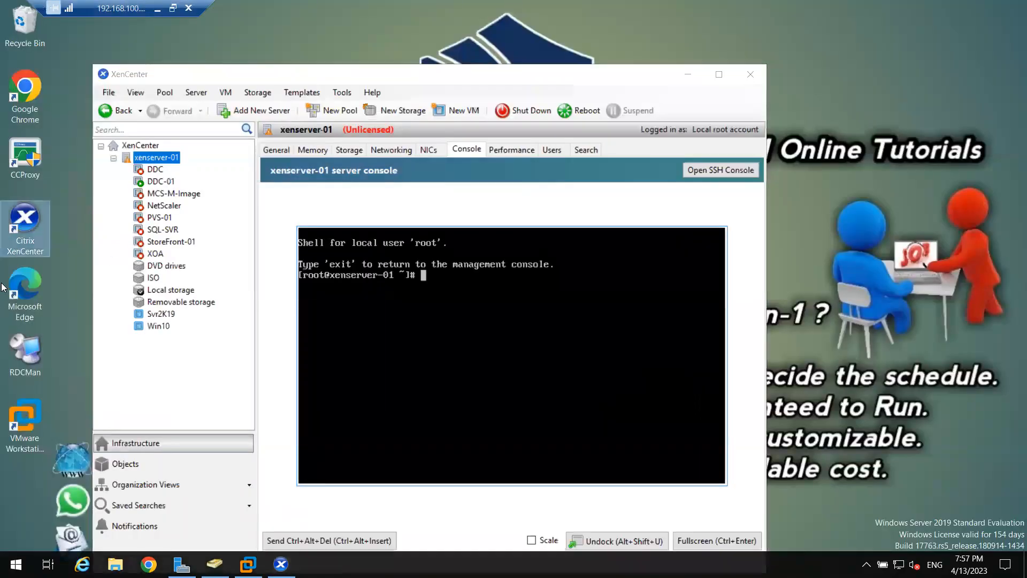
{"action": "double_click", "coordinate": [330, 73]}
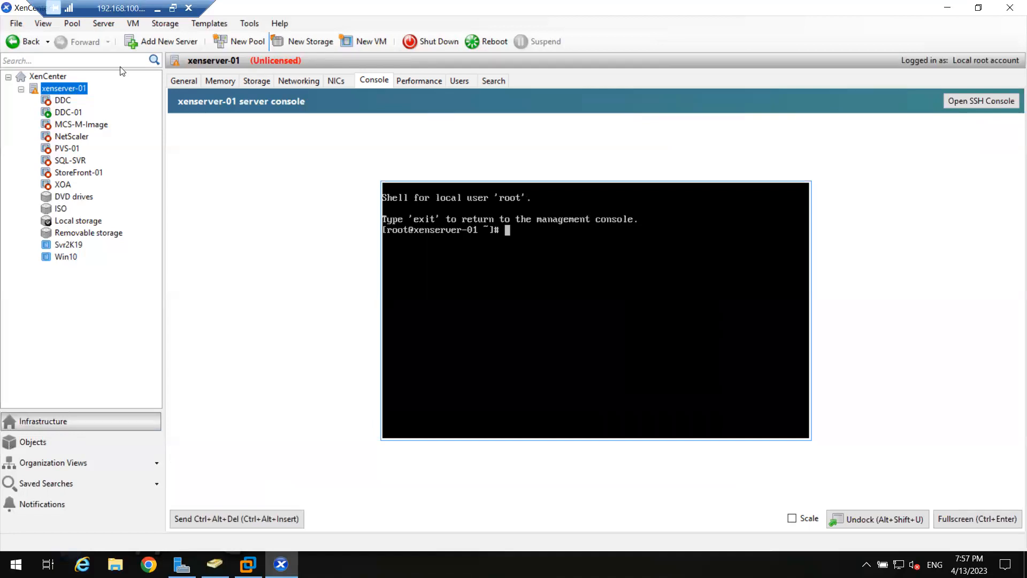
{"action": "left_click", "coordinate": [129, 23]}
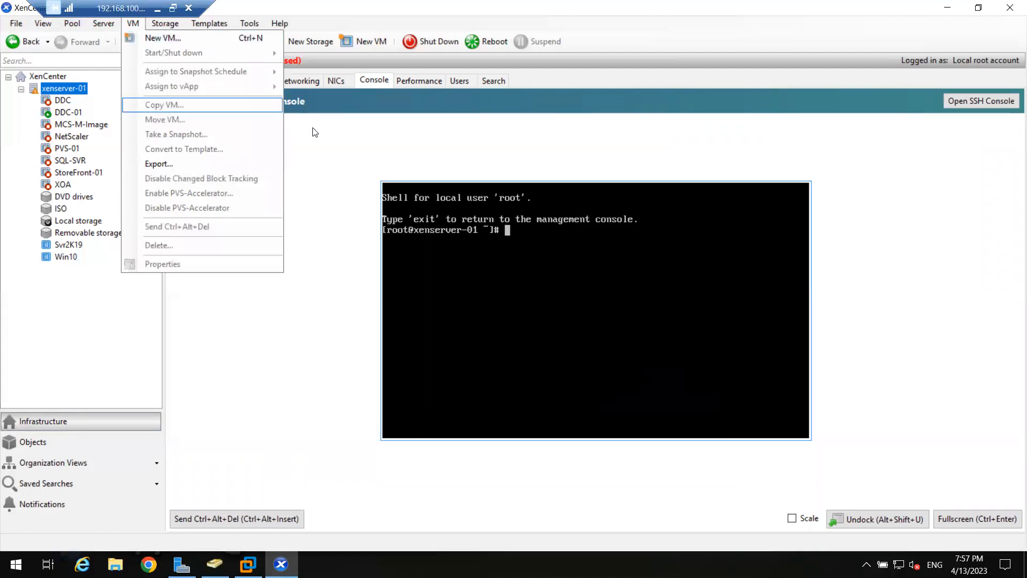
{"action": "left_click", "coordinate": [313, 64]}
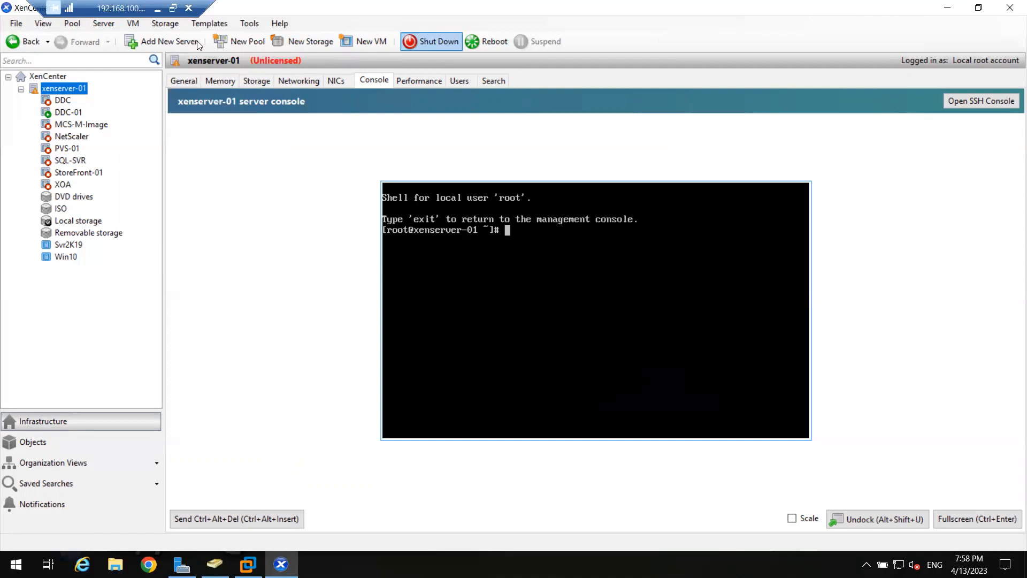
- Start creating a new VM on xenserver-01 from the Windows Server 2012 R2 (64-bit) template after browsing the available templates
{"action": "left_click", "coordinate": [135, 24]}
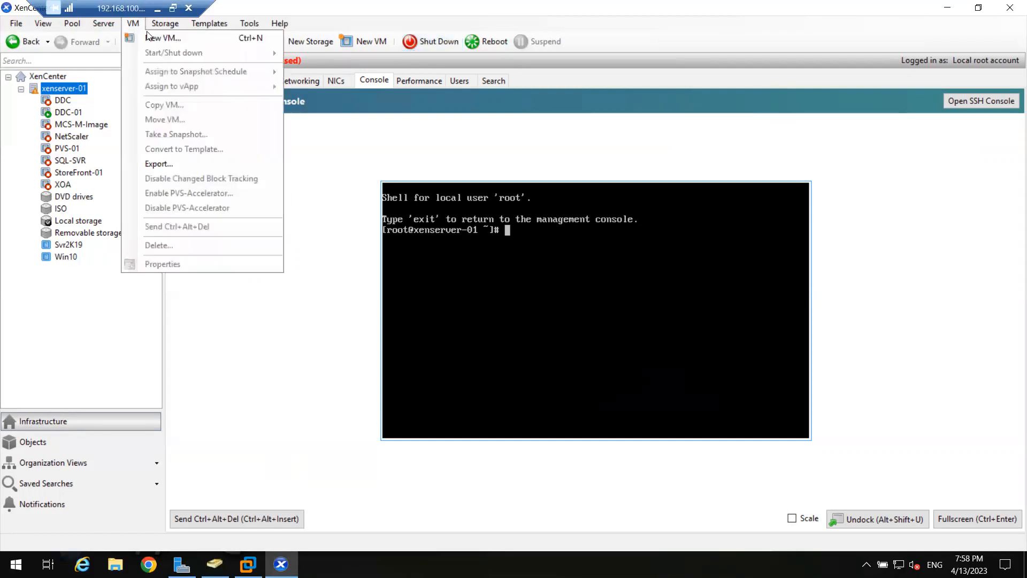
{"action": "left_click", "coordinate": [150, 35]}
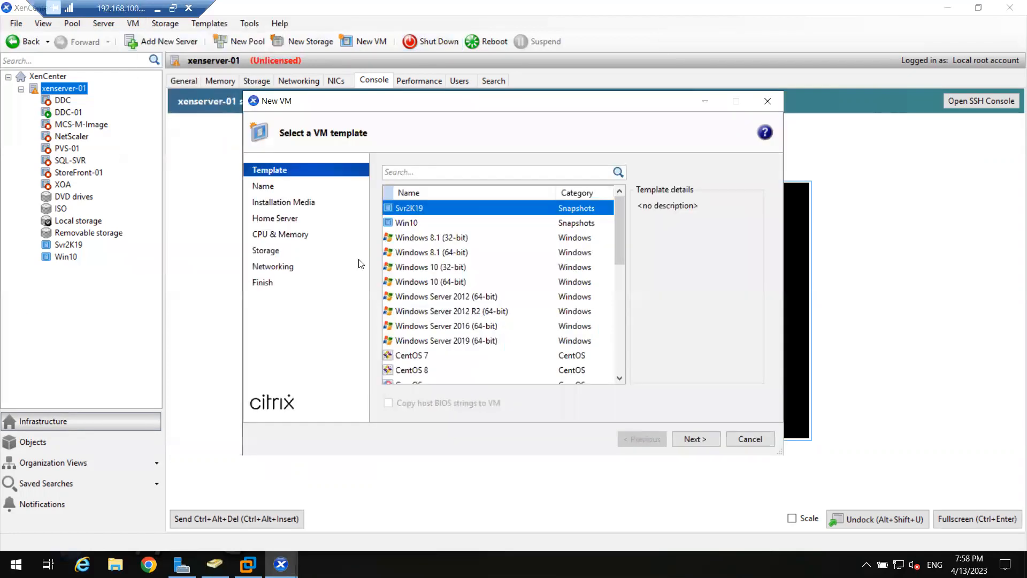
{"action": "left_click", "coordinate": [442, 237]}
{"action": "left_click", "coordinate": [449, 281]}
{"action": "scroll", "coordinate": [451, 285], "scroll_direction": "down", "scroll_amount": 5}
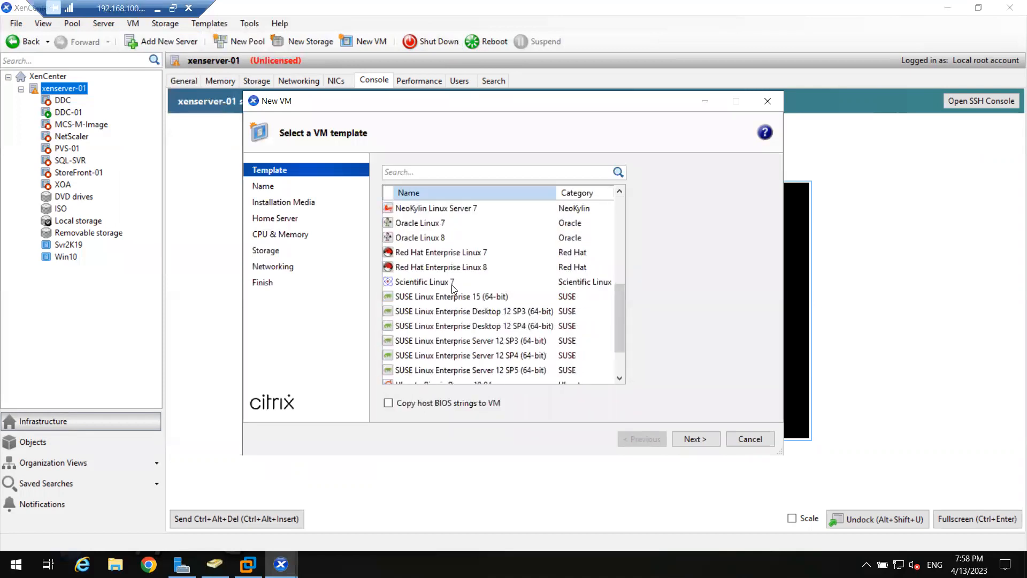
{"action": "scroll", "coordinate": [452, 285], "scroll_direction": "down", "scroll_amount": 2}
{"action": "scroll", "coordinate": [451, 285], "scroll_direction": "up", "scroll_amount": 10}
{"action": "left_click", "coordinate": [412, 253]}
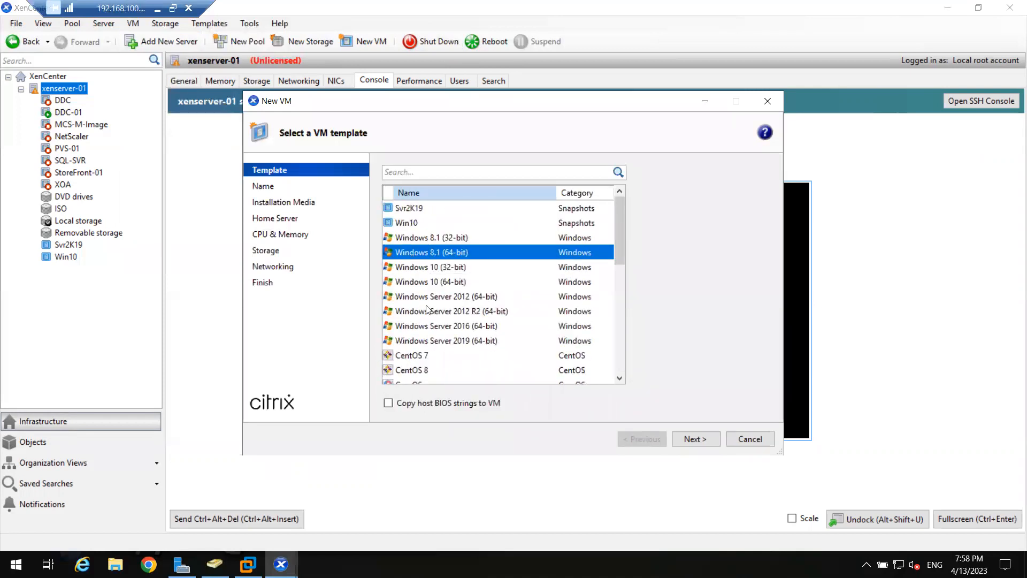
{"action": "left_click", "coordinate": [427, 309]}
{"action": "left_click", "coordinate": [690, 436]}
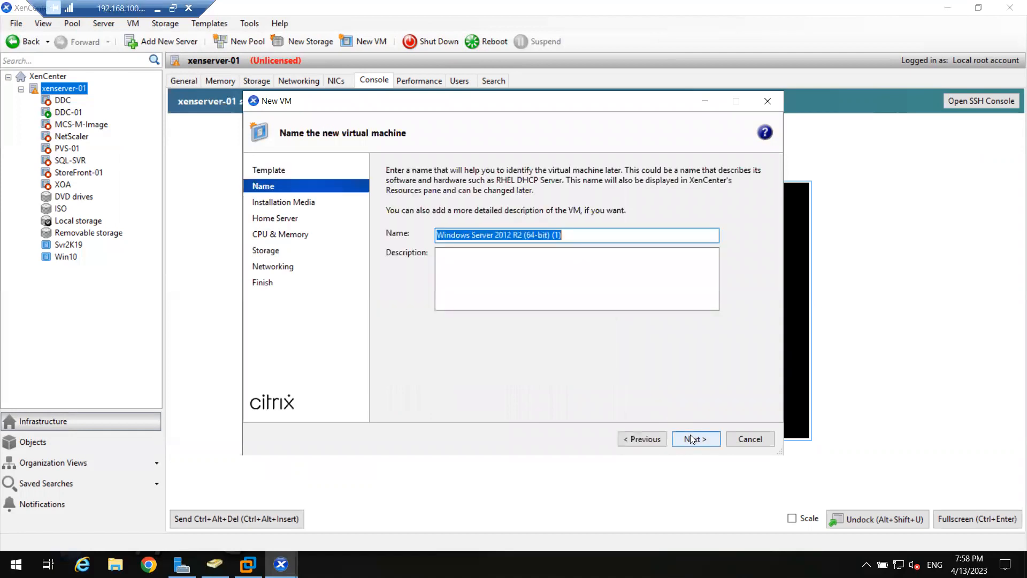
- Review the new VM's default name, installation media, CPU, memory, disk and network settings up to the summary, and cancel its creation
{"action": "left_click", "coordinate": [691, 439]}
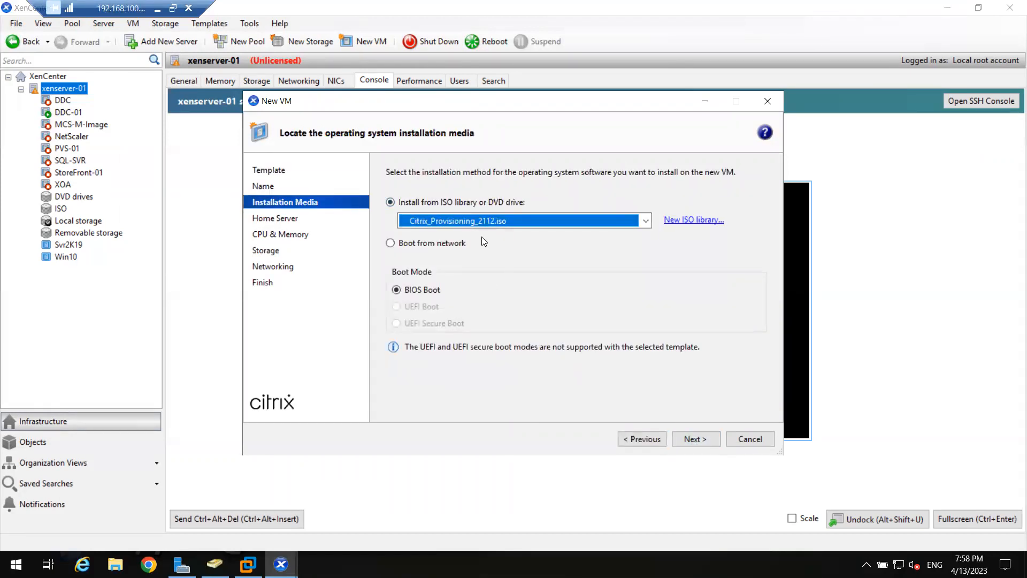
{"action": "left_click", "coordinate": [696, 439]}
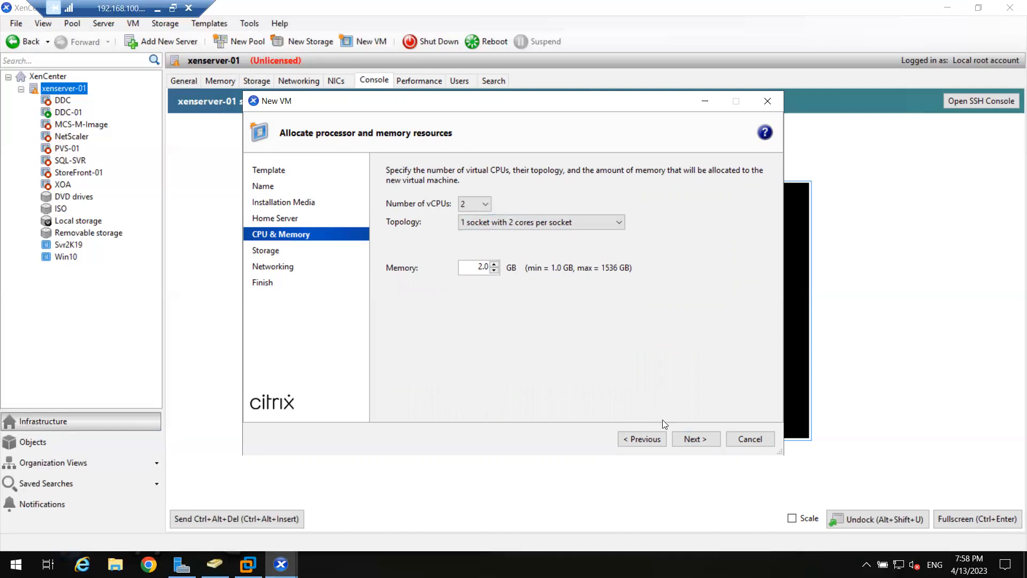
{"action": "left_click", "coordinate": [688, 437]}
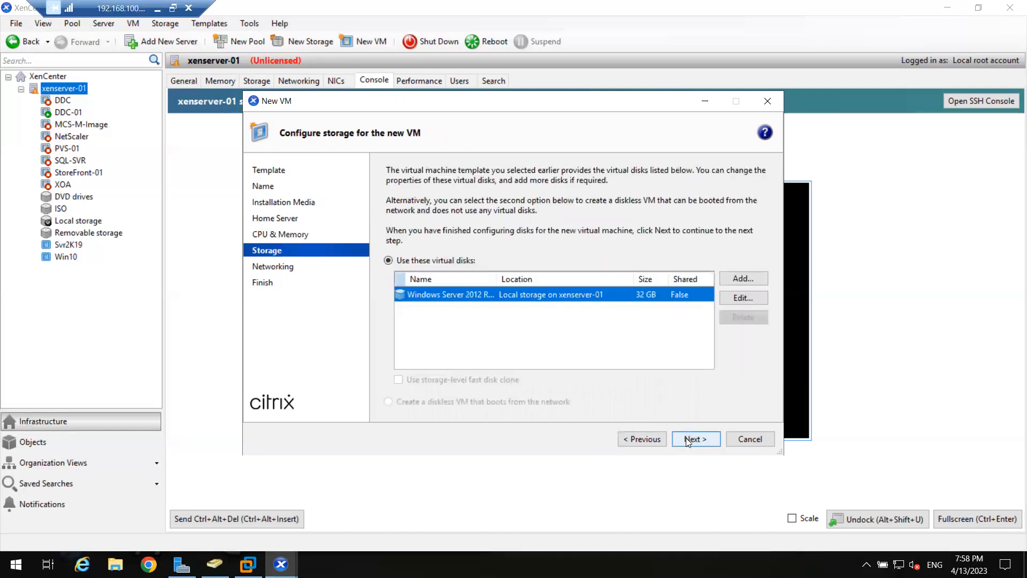
{"action": "left_click", "coordinate": [561, 300]}
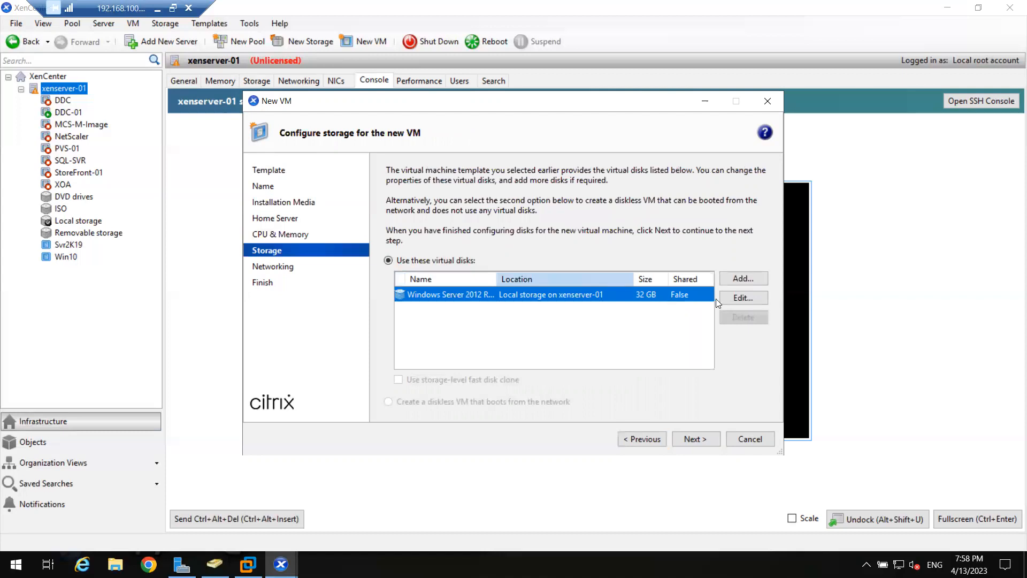
{"action": "left_click", "coordinate": [742, 296]}
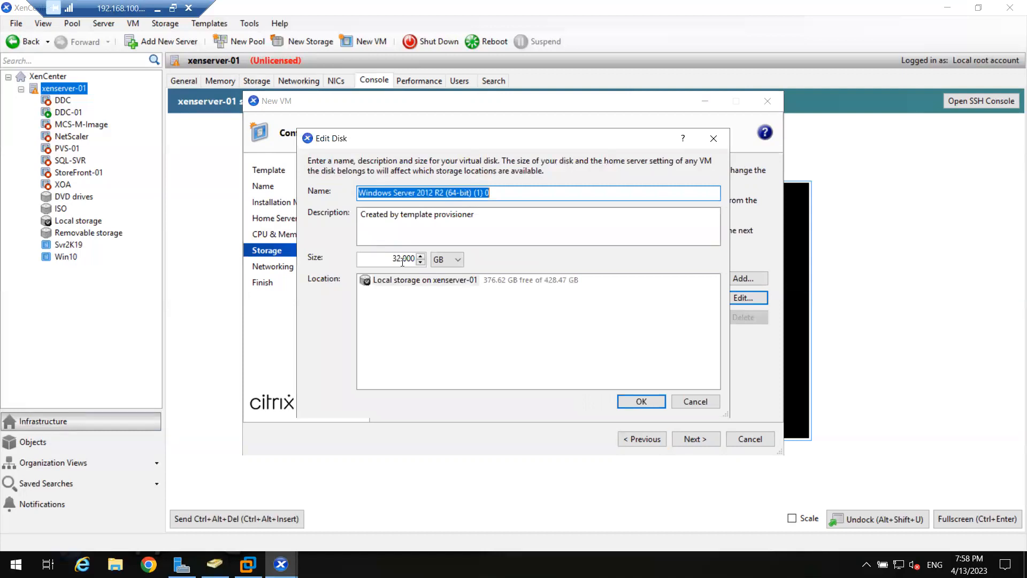
{"action": "left_click", "coordinate": [699, 405]}
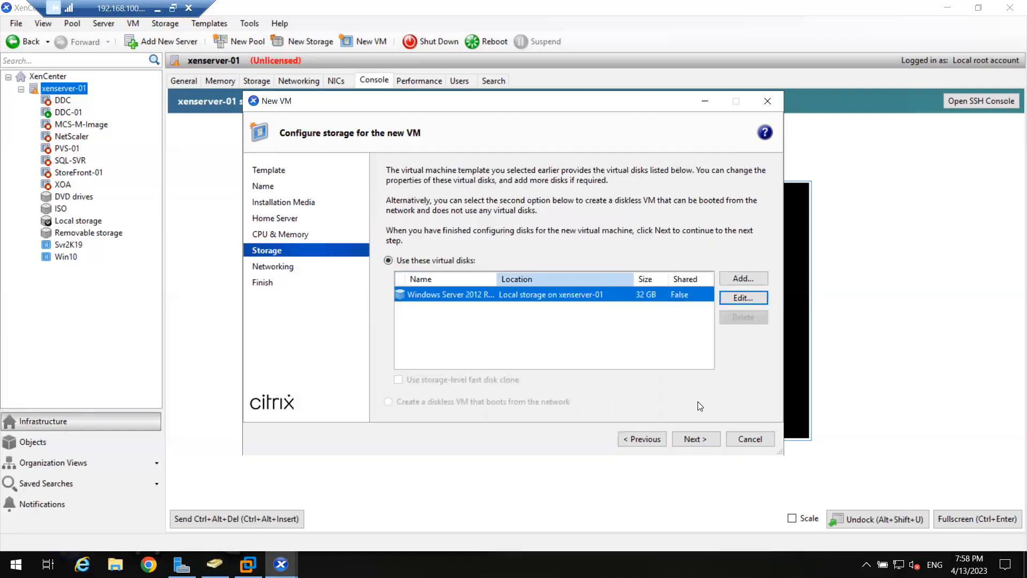
{"action": "left_click", "coordinate": [694, 439]}
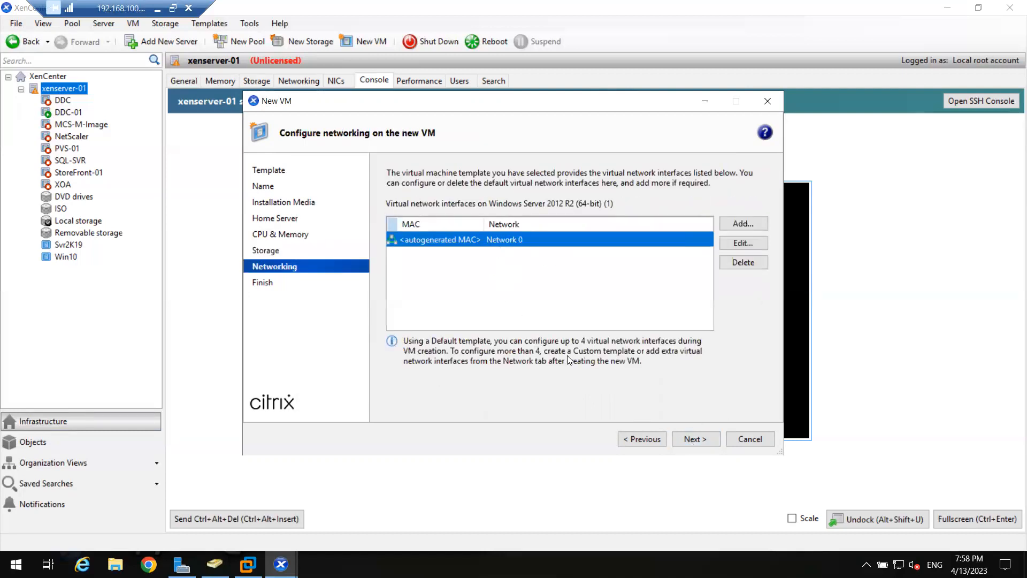
{"action": "left_click", "coordinate": [693, 439]}
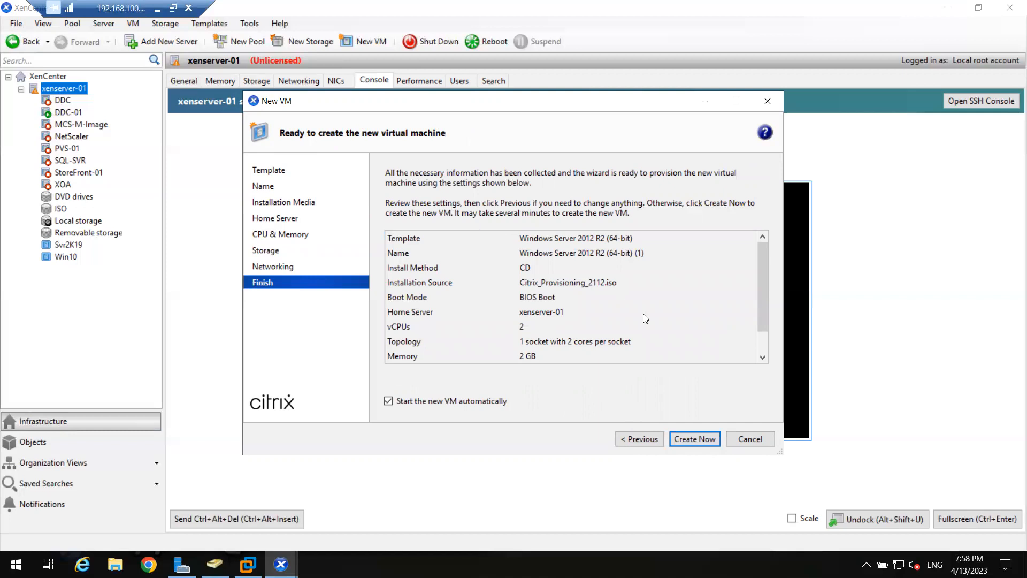
{"action": "left_click", "coordinate": [753, 440]}
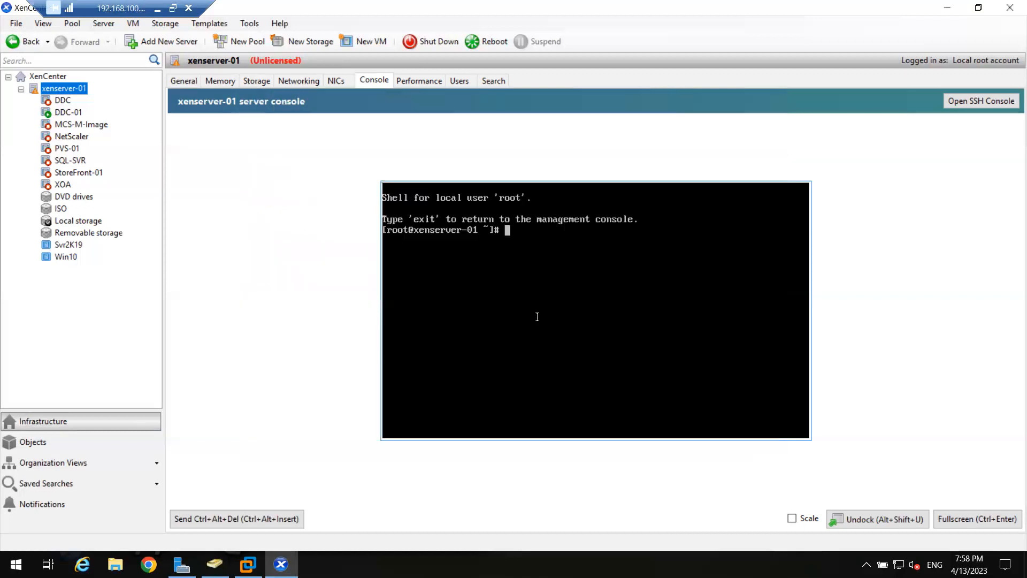
- Open the console of the DDC-01 VM and view it briefly in full-screen mode
{"action": "left_click", "coordinate": [67, 112]}
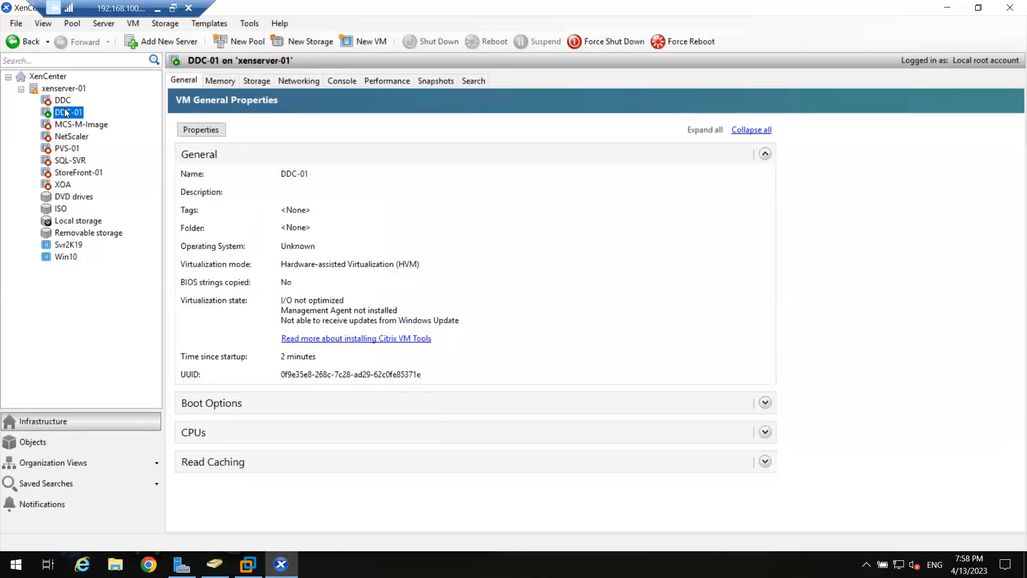
{"action": "left_click", "coordinate": [329, 84]}
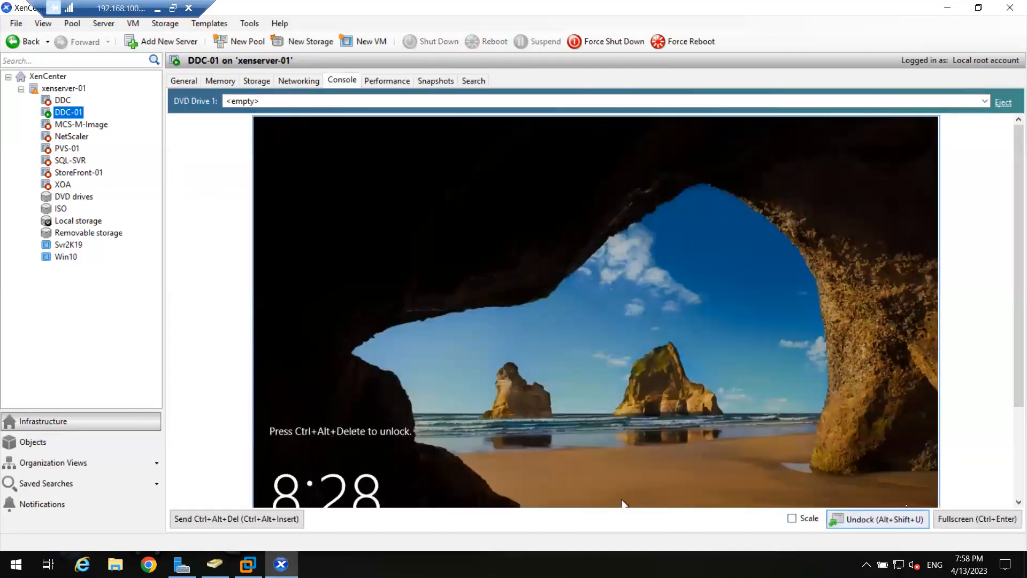
{"action": "left_click", "coordinate": [976, 519]}
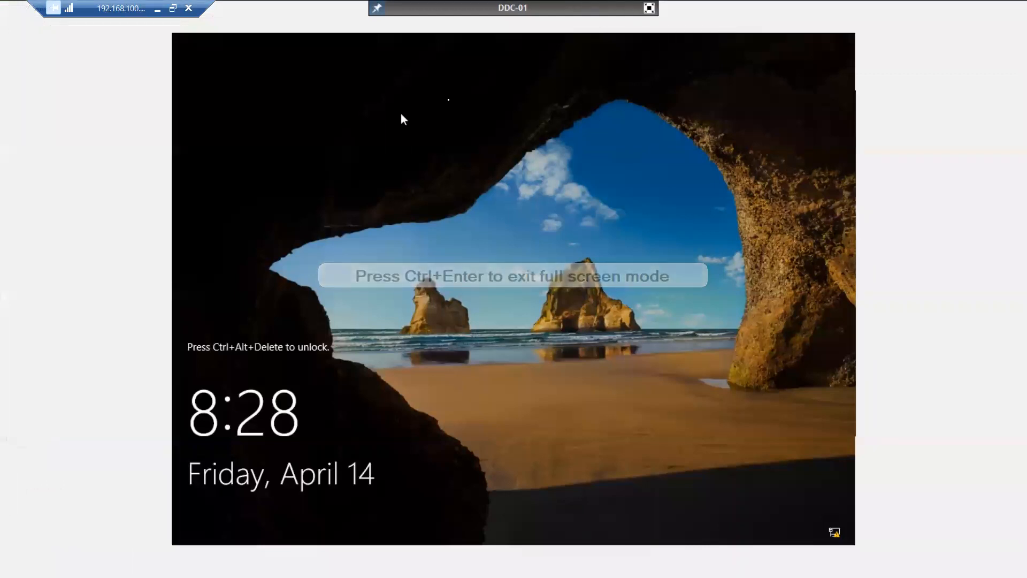
{"action": "left_click", "coordinate": [649, 8]}
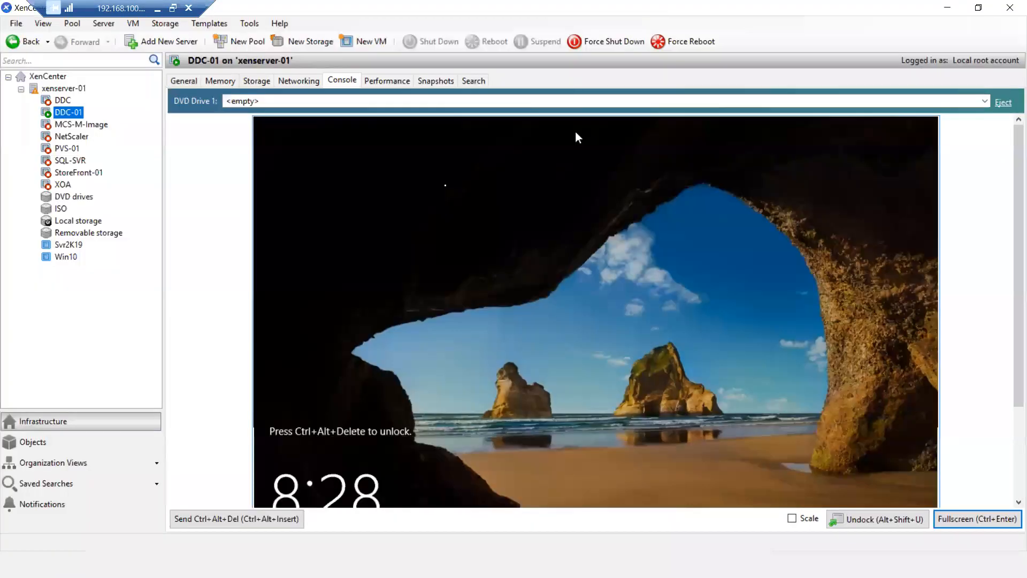
- Unlock DDC-01 and sign in full screen as another user with the domain user name and account password, and minimize Server Manager
{"action": "left_click", "coordinate": [238, 523]}
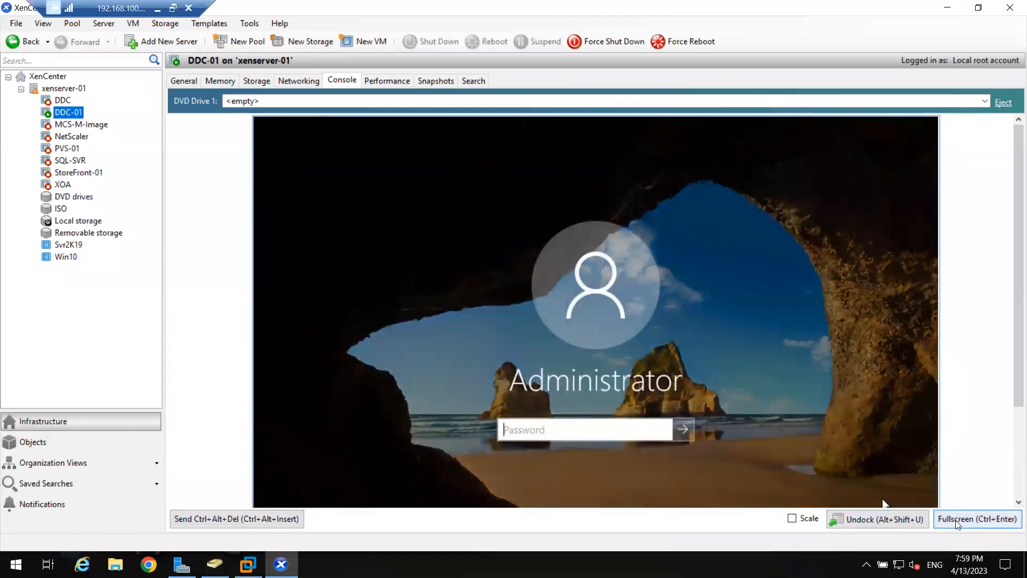
{"action": "left_click", "coordinate": [945, 522]}
{"action": "left_click", "coordinate": [265, 508]}
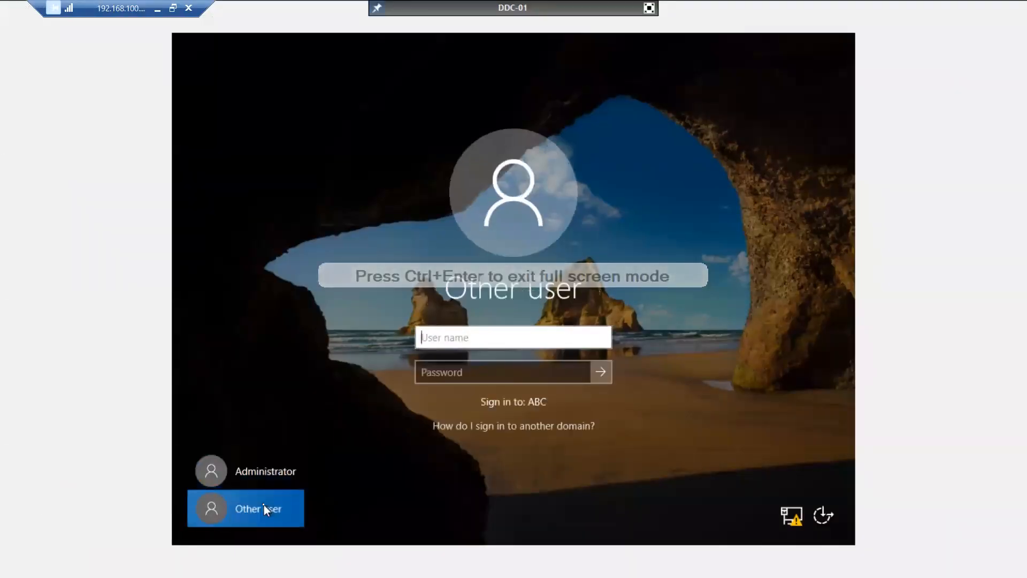
{"action": "type", "text": "m"}
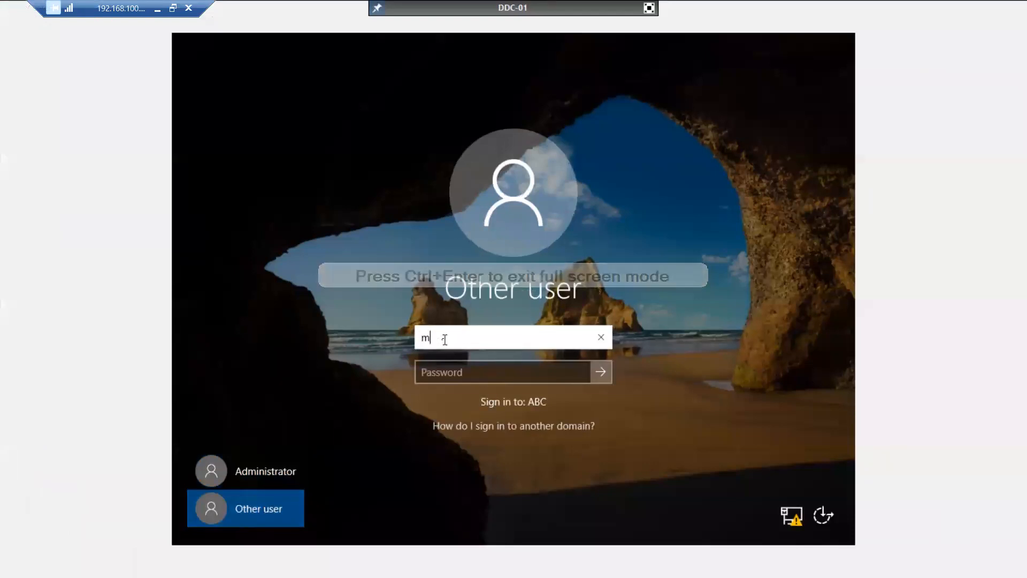
{"action": "type", "text": "s185426"}
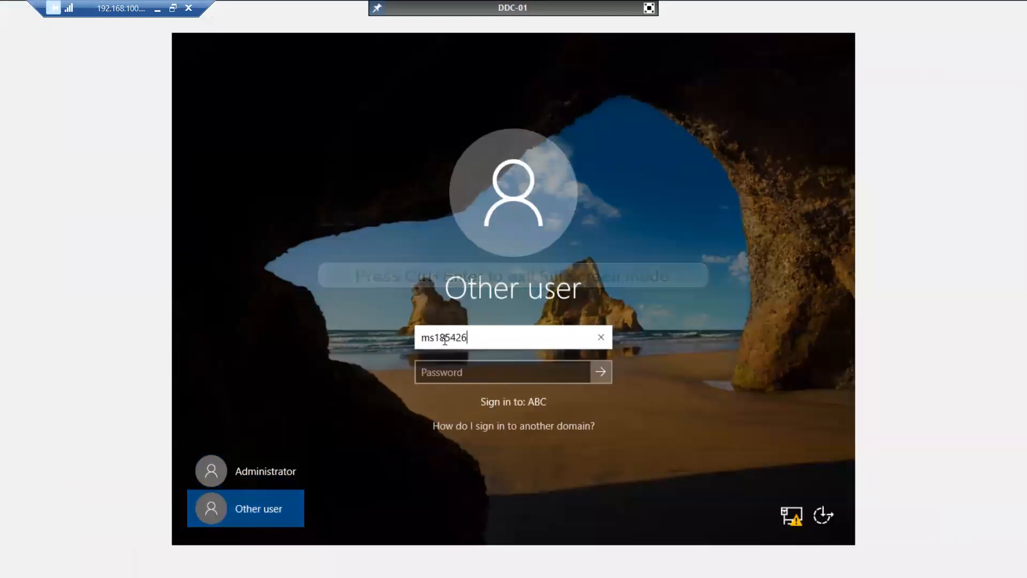
{"action": "key", "text": "Tab"}
{"action": "type", "text": "P@ssw0"}
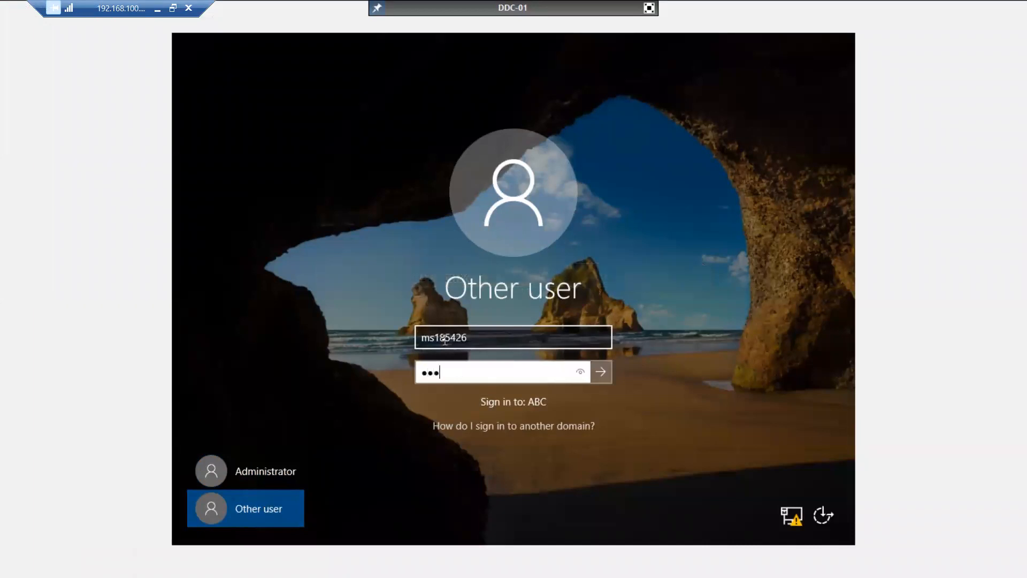
{"action": "type", "text": "rd1"}
{"action": "key", "text": "Return"}
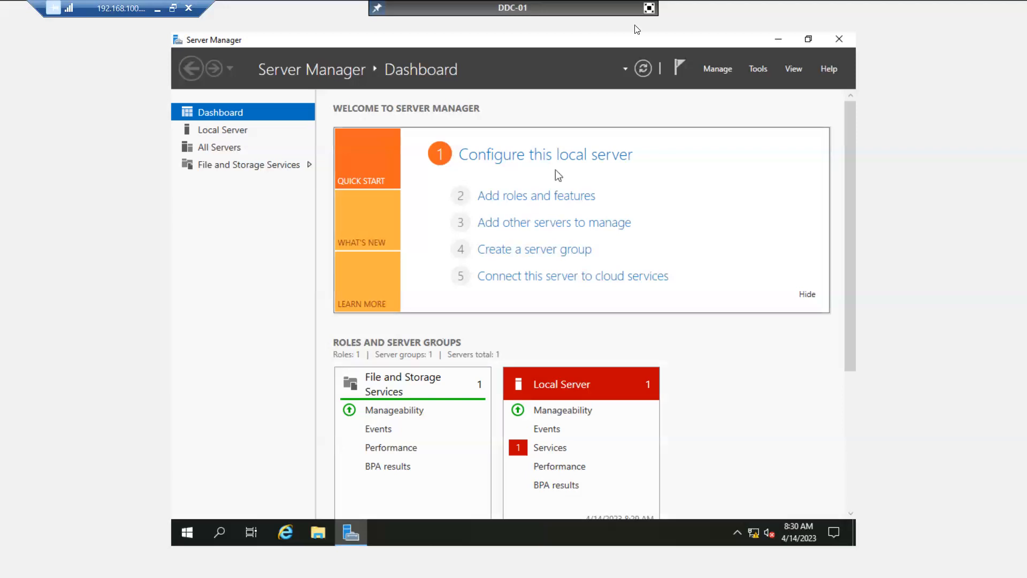
{"action": "left_click", "coordinate": [778, 39]}
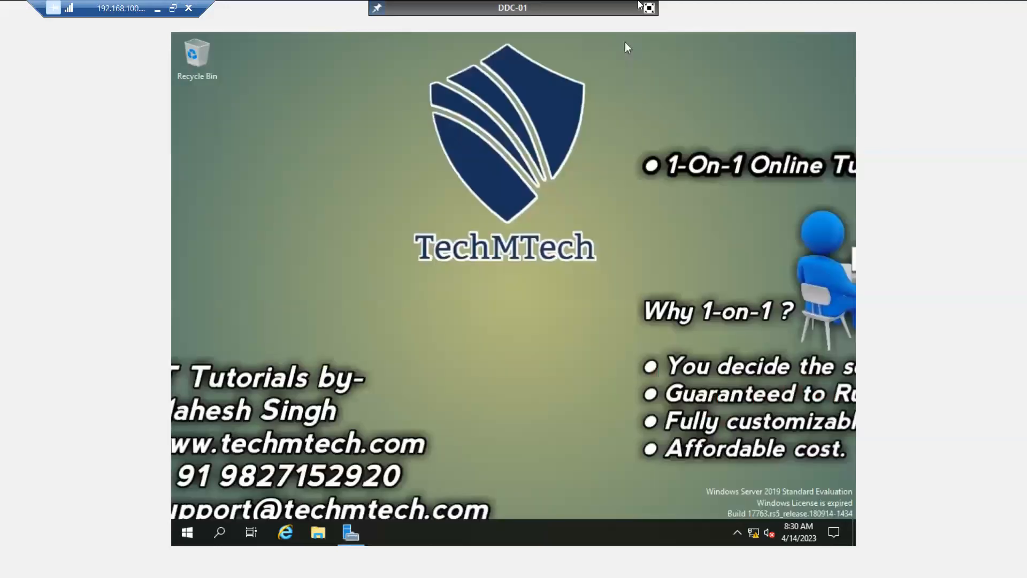
{"action": "left_click", "coordinate": [649, 8]}
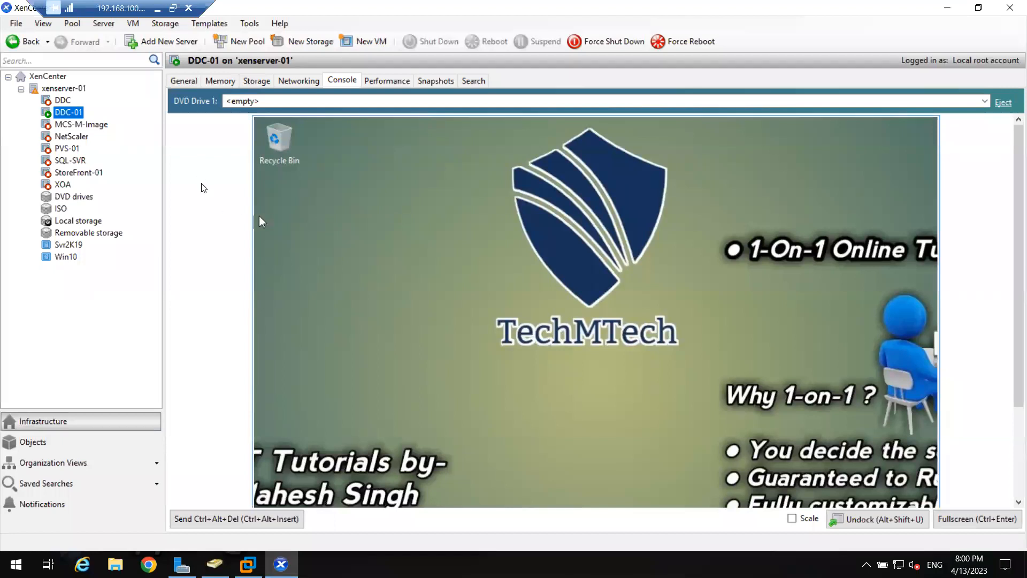
- Start a new storage repository on xenserver-01 of type Windows File Sharing (SMB/CIFS), keeping the name SMB ISO library
{"action": "left_click", "coordinate": [65, 90]}
{"action": "right_click", "coordinate": [65, 91]}
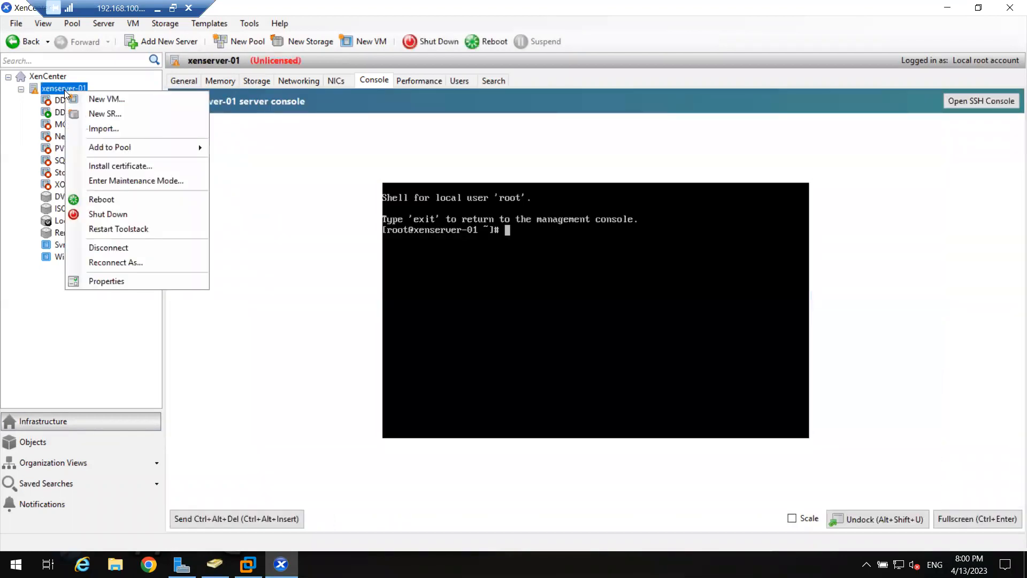
{"action": "left_click", "coordinate": [93, 113]}
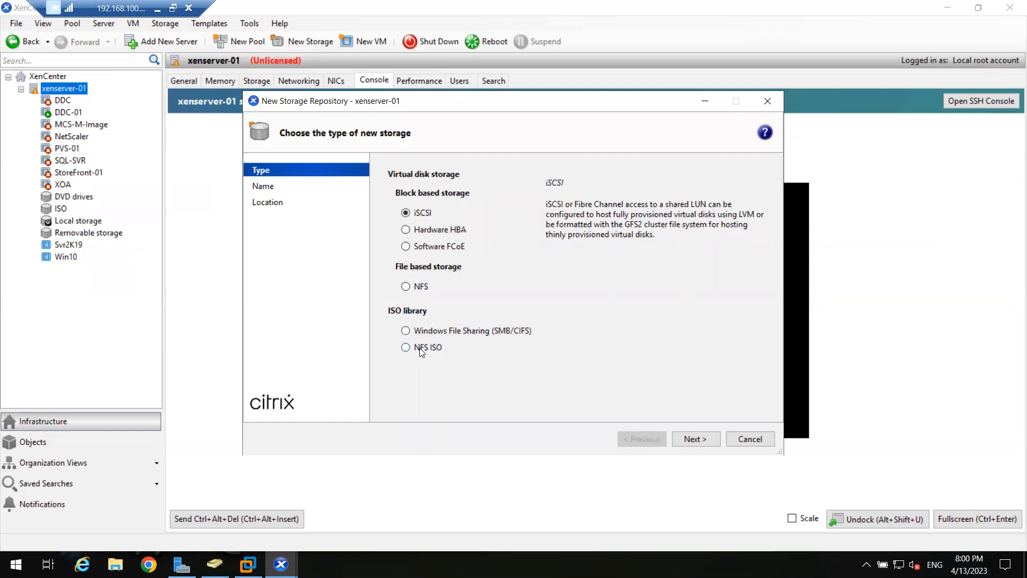
{"action": "left_click", "coordinate": [426, 333]}
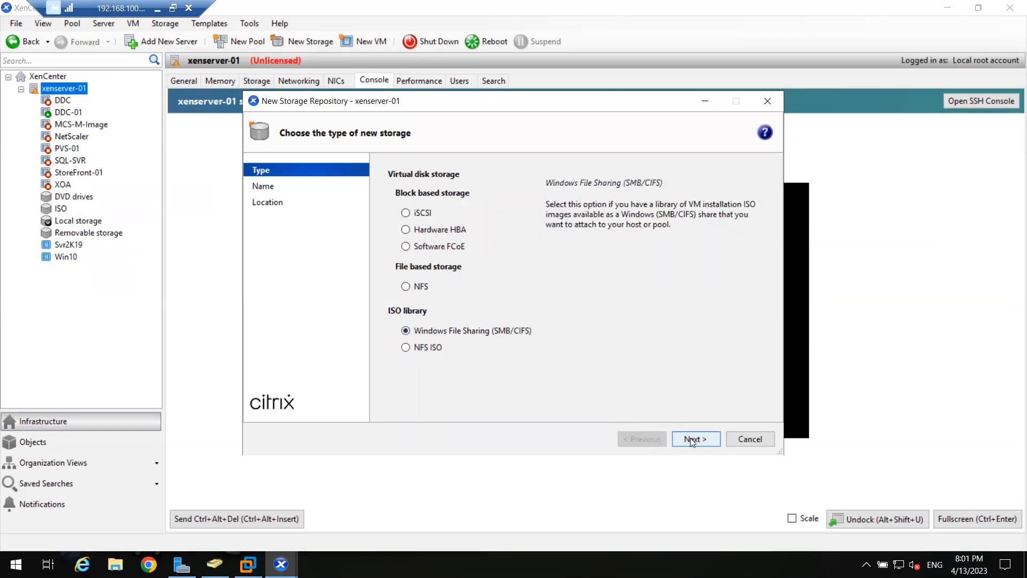
{"action": "left_click", "coordinate": [690, 437]}
{"action": "double_click", "coordinate": [483, 203]}
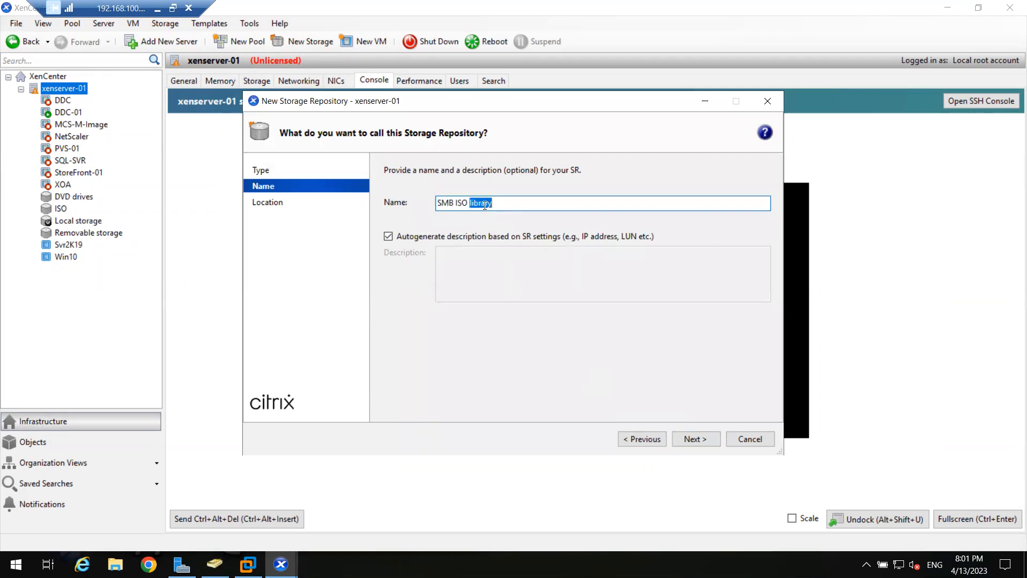
{"action": "left_click", "coordinate": [678, 440]}
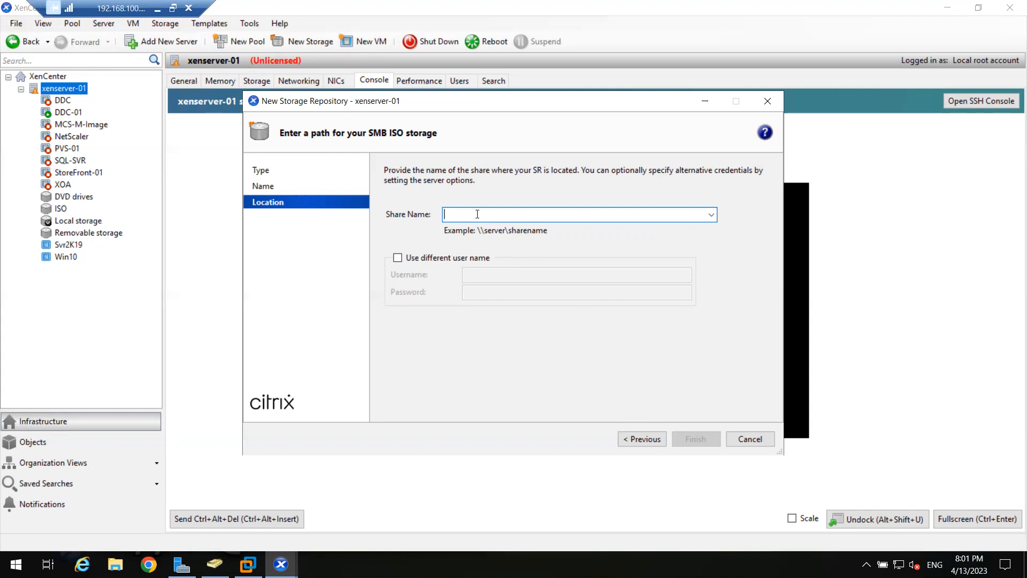
- Try entering a network share path for the SMB ISO storage, erase it, and cancel the new storage repository
{"action": "type", "text": "\\\\1"}
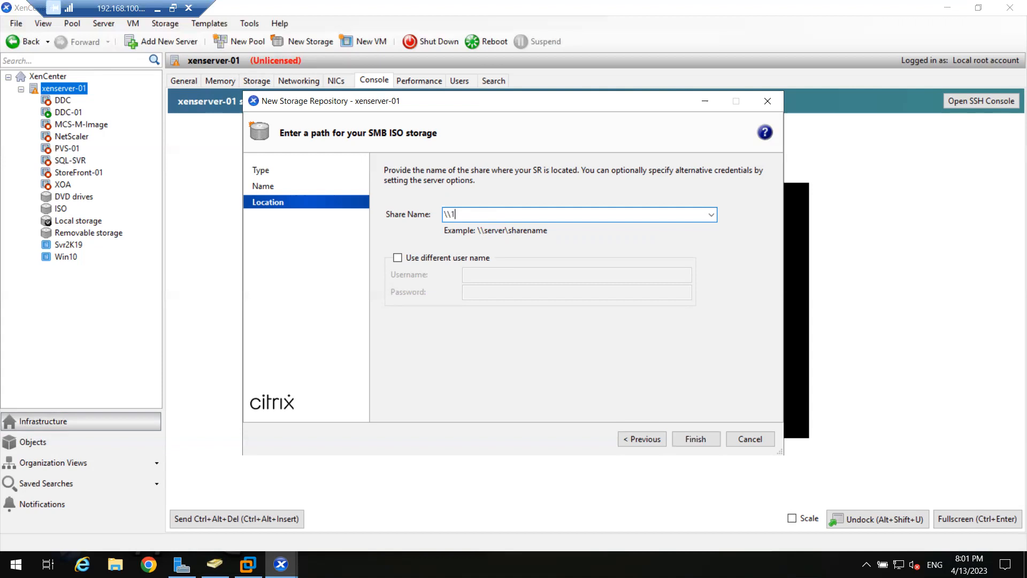
{"action": "type", "text": "9256546464646"}
{"action": "key", "text": "BackSpace"}
{"action": "key", "text": "BackSpace"}
{"action": "key", "text": "BackSpace"}
{"action": "key", "text": "BackSpace"}
{"action": "key", "text": "BackSpace"}
{"action": "key", "text": "BackSpace"}
{"action": "key", "text": "BackSpace"}
{"action": "key", "text": "BackSpace"}
{"action": "key", "text": "BackSpace"}
{"action": "key", "text": "BackSpace"}
{"action": "key", "text": "BackSpace"}
{"action": "key", "text": "BackSpace"}
{"action": "key", "text": "BackSpace"}
{"action": "key", "text": "BackSpace"}
{"action": "key", "text": "BackSpace"}
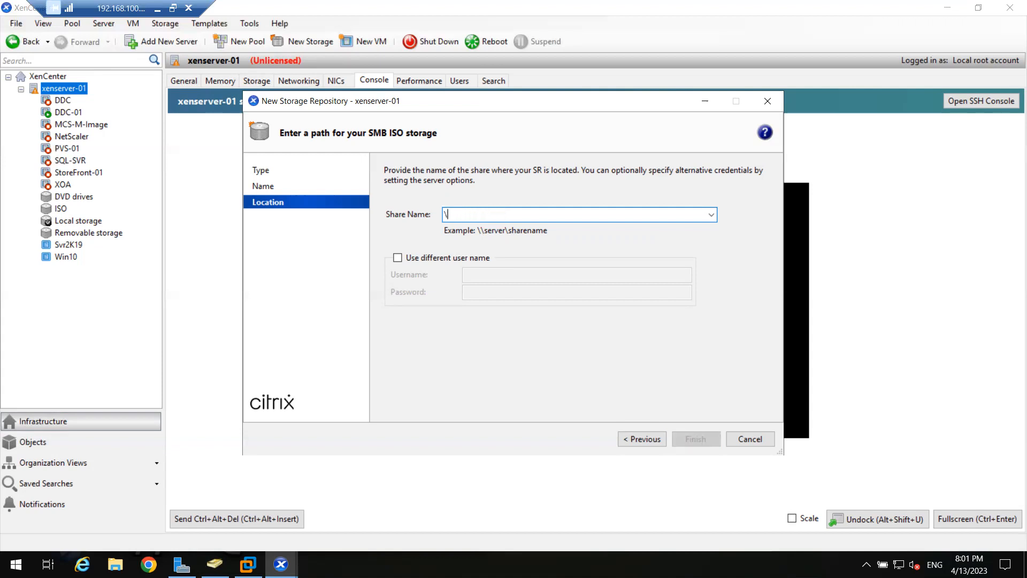
{"action": "left_click", "coordinate": [743, 442]}
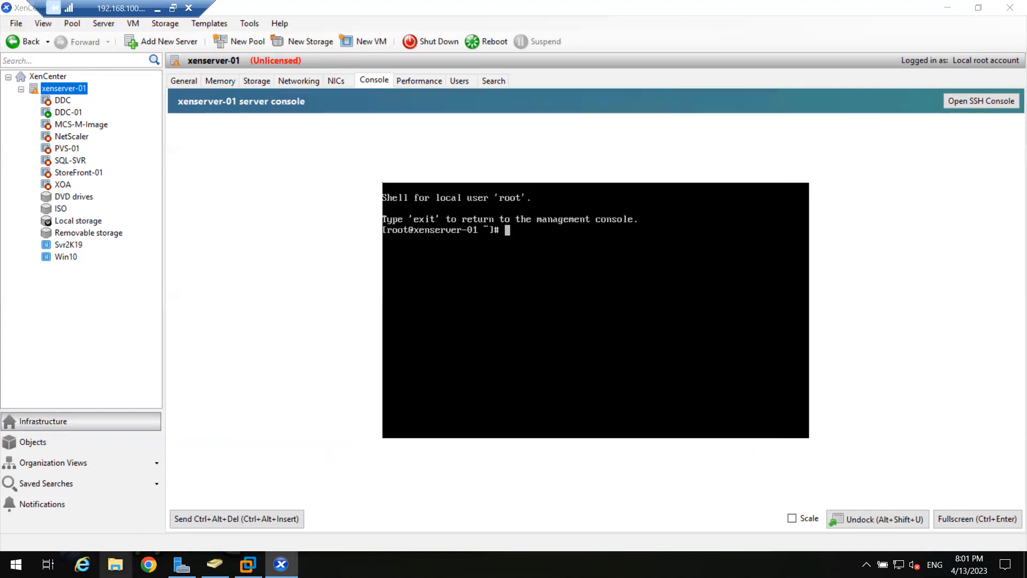
- Open File Explorer, view the contents of the Soft folder on Local Disk (C:), and return to the drive's root
{"action": "key", "text": "super+e"}
{"action": "double_click", "coordinate": [206, 186]}
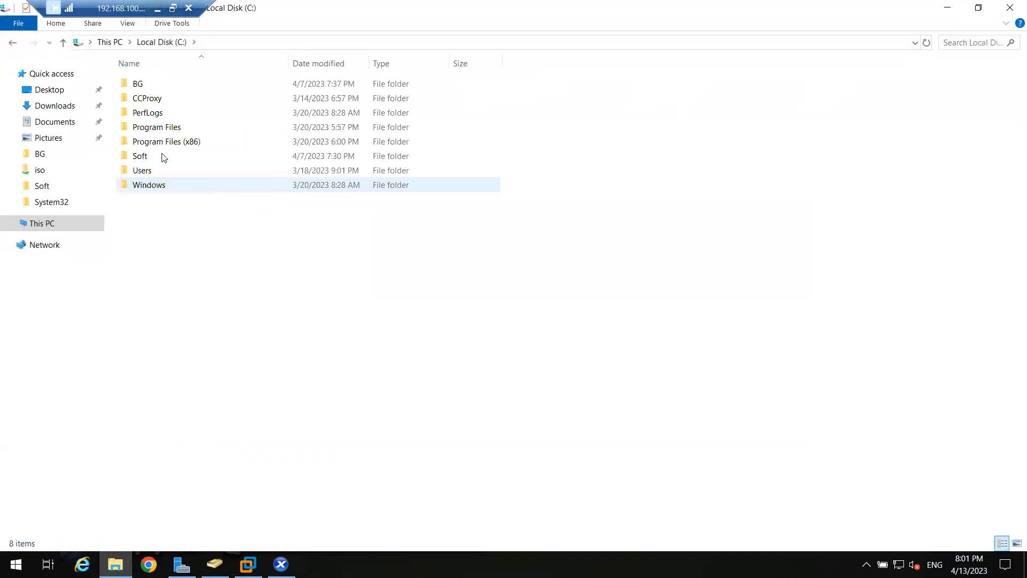
{"action": "left_click", "coordinate": [150, 159]}
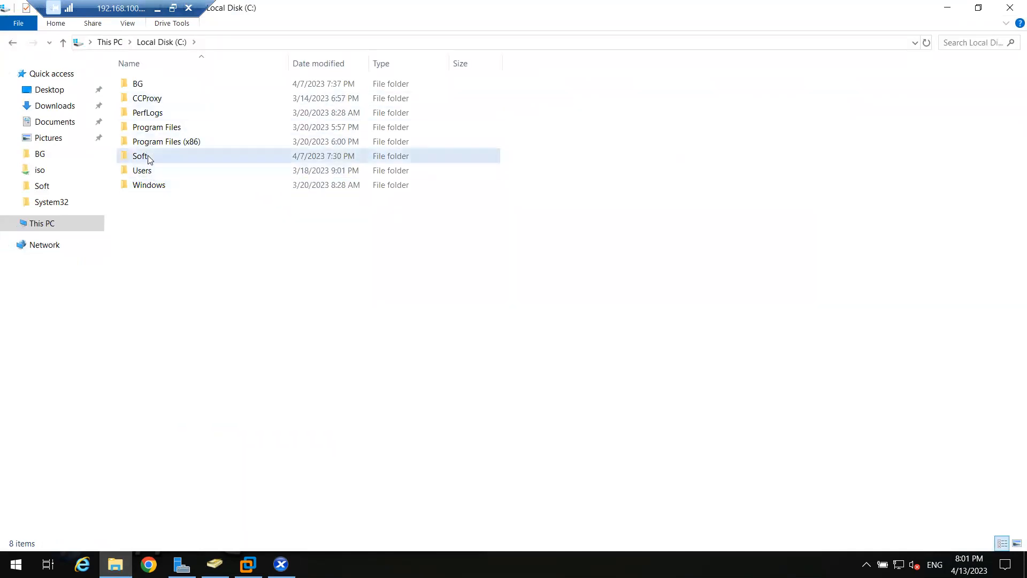
{"action": "double_click", "coordinate": [150, 159]}
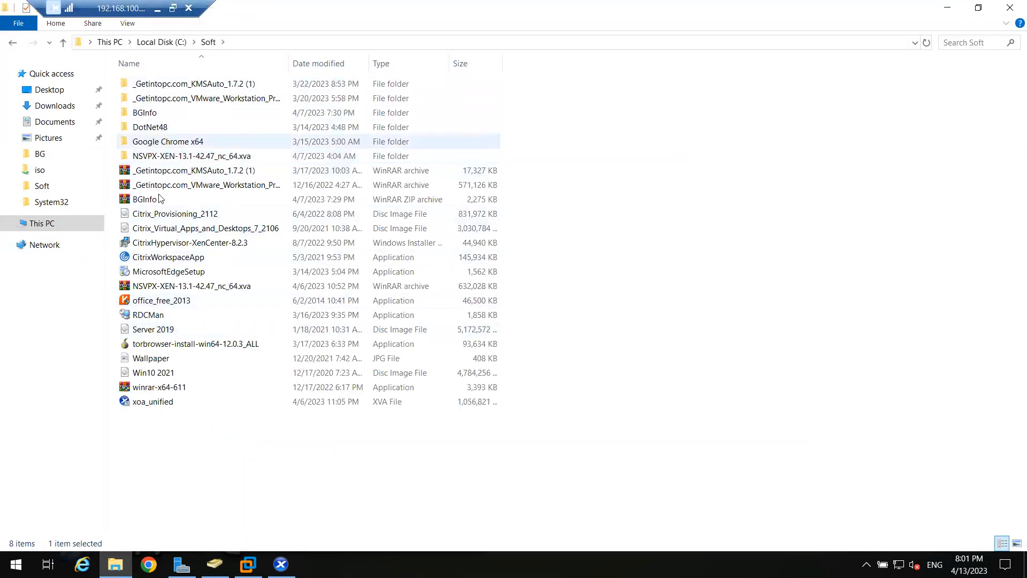
{"action": "left_click", "coordinate": [162, 43]}
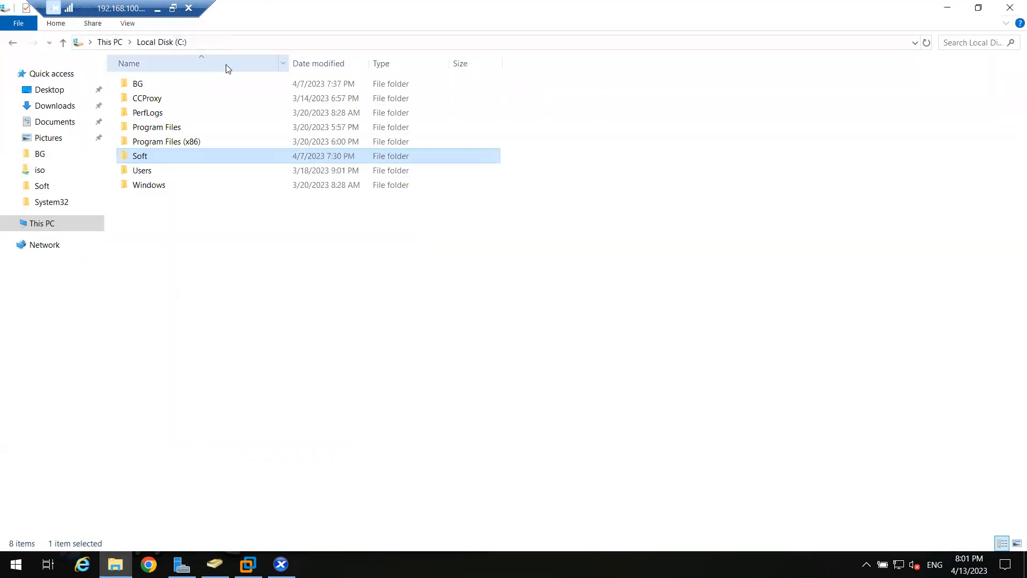
- Examine the network path in the Soft folder's sharing properties and close them without changes
{"action": "right_click", "coordinate": [163, 162]}
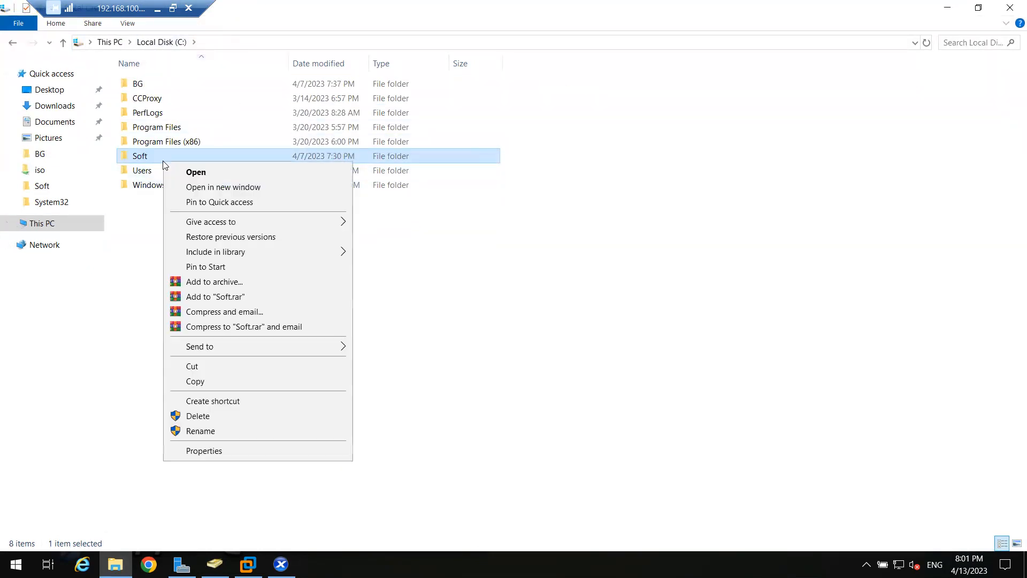
{"action": "left_click", "coordinate": [215, 453]}
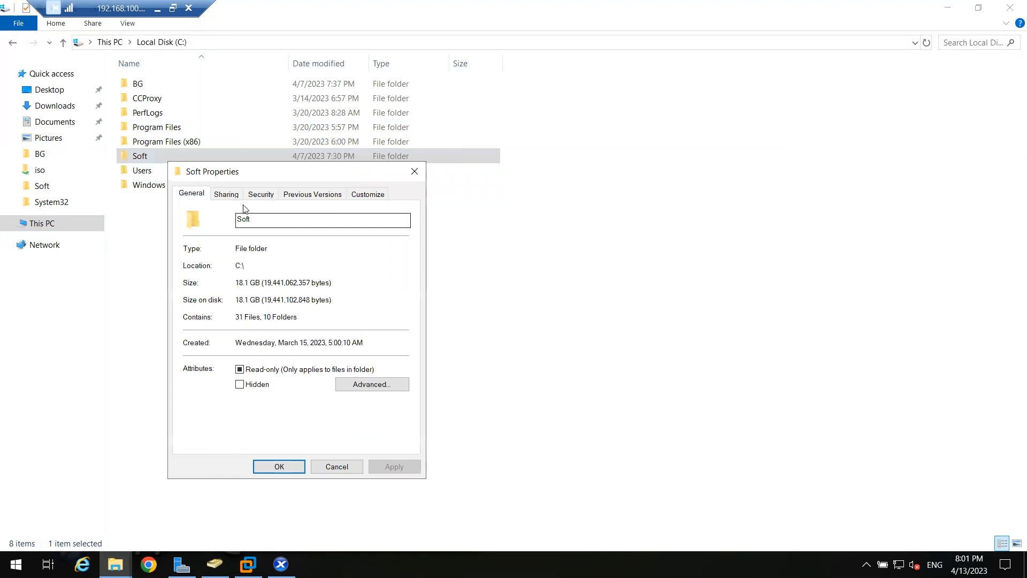
{"action": "left_click", "coordinate": [224, 195]}
{"action": "left_click_drag", "start_coordinate": [225, 266], "coordinate": [157, 264]}
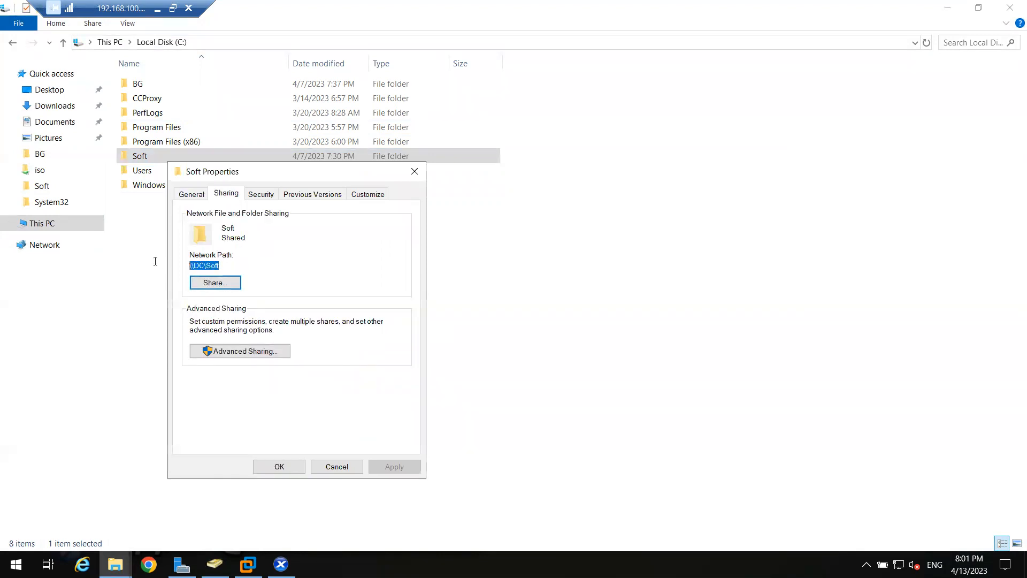
{"action": "left_click", "coordinate": [330, 469]}
- Switch to XenCenter and highlight the description in the general properties of the ISO storage repository
{"action": "left_click", "coordinate": [281, 564]}
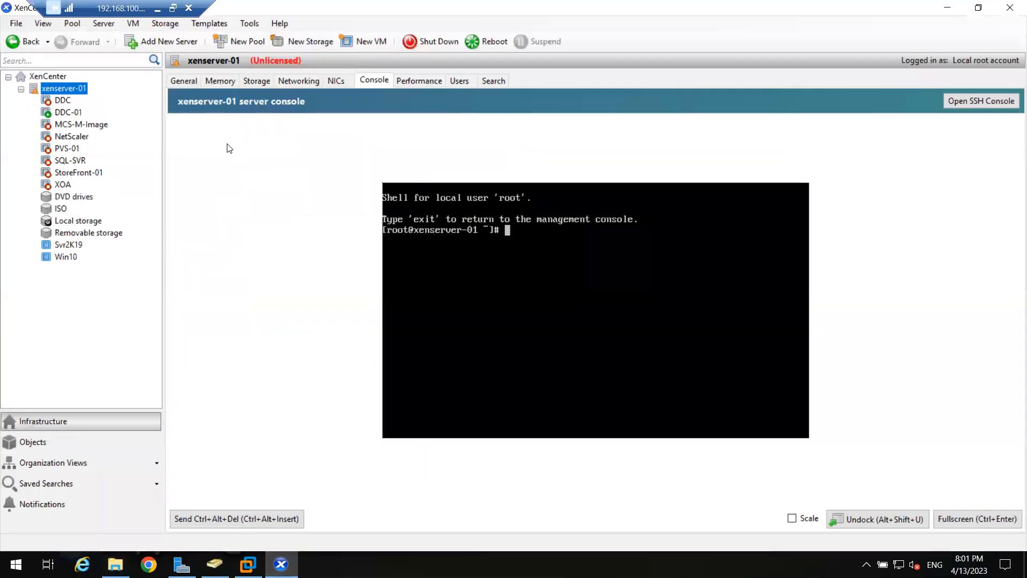
{"action": "left_click", "coordinate": [61, 209]}
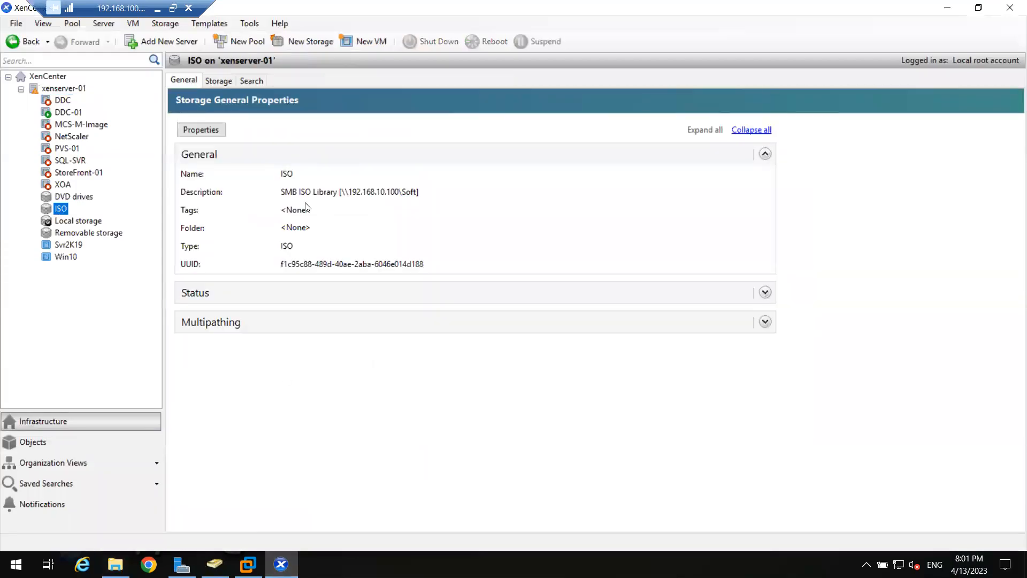
{"action": "left_click", "coordinate": [343, 197]}
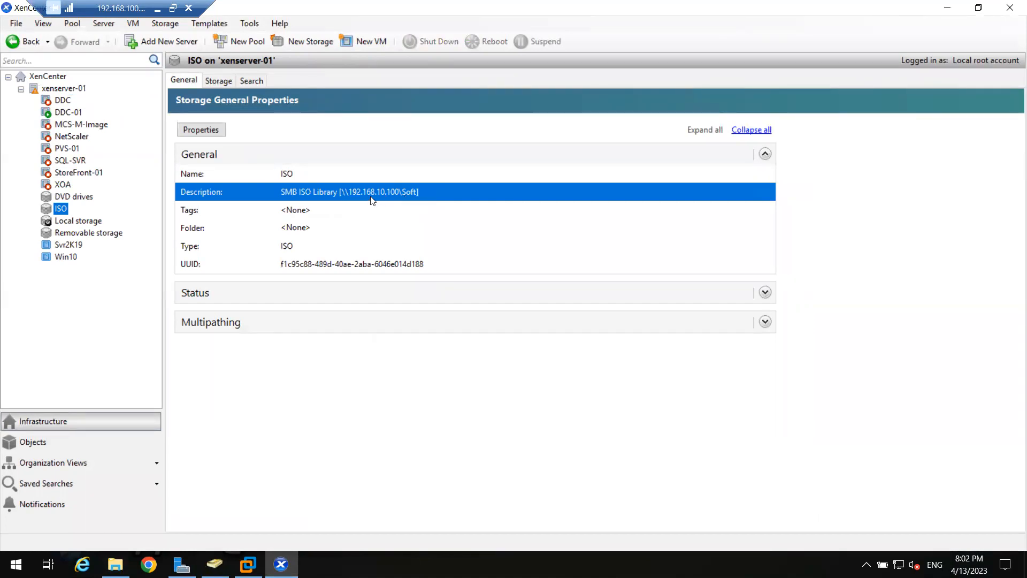
{"action": "key", "text": "super+r"}
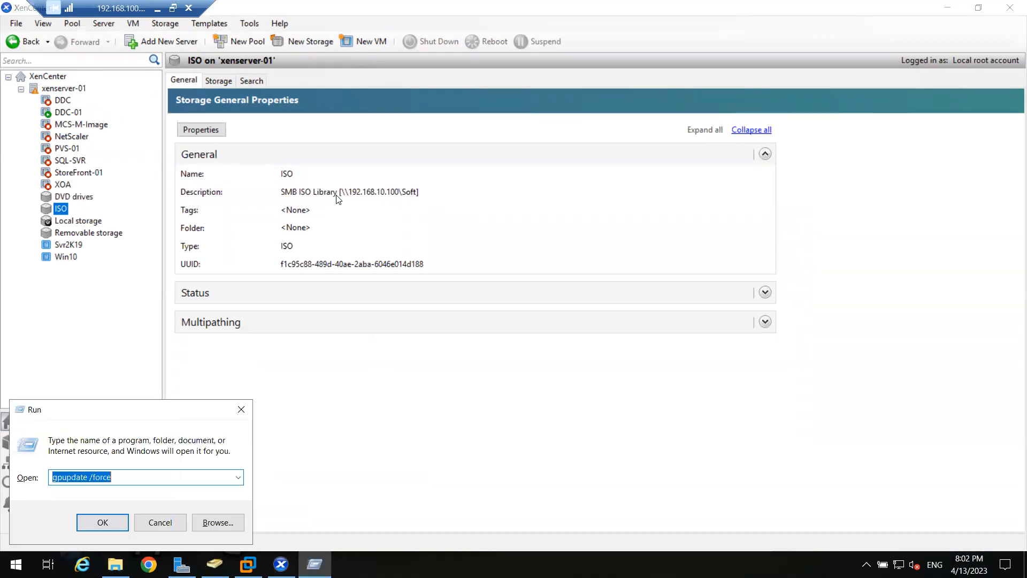
{"action": "left_click", "coordinate": [241, 409]}
{"action": "left_click", "coordinate": [214, 564]}
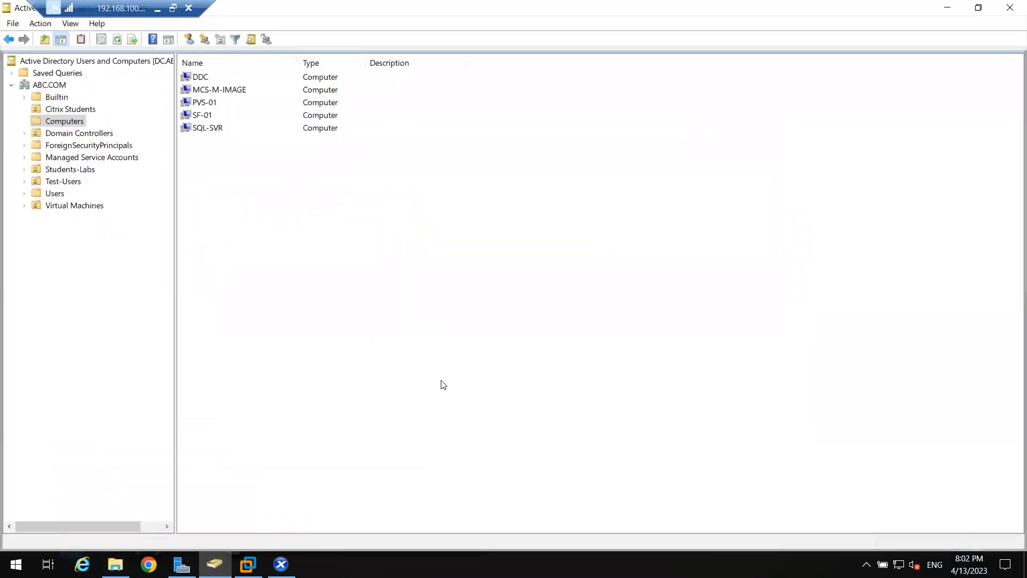
- Open DNS Manager from Server Manager and list the records of the ABC.COM forward lookup zone
{"action": "left_click", "coordinate": [174, 559]}
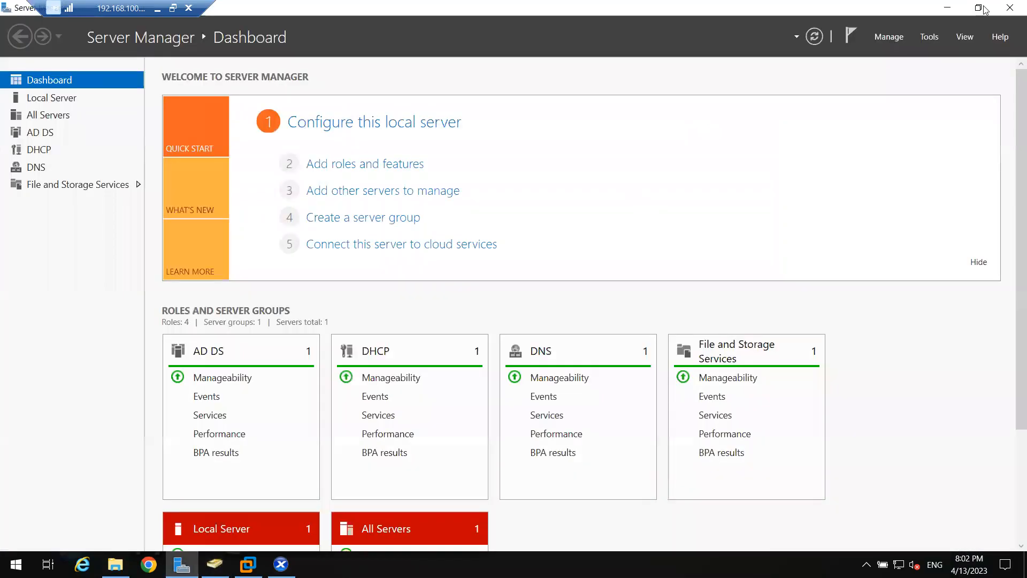
{"action": "left_click", "coordinate": [936, 45]}
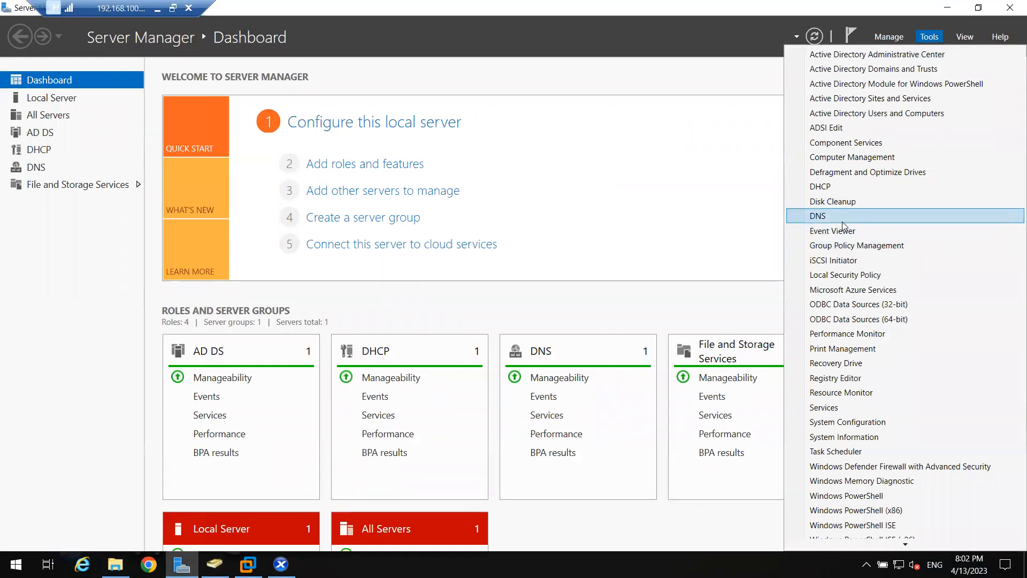
{"action": "left_click", "coordinate": [843, 220]}
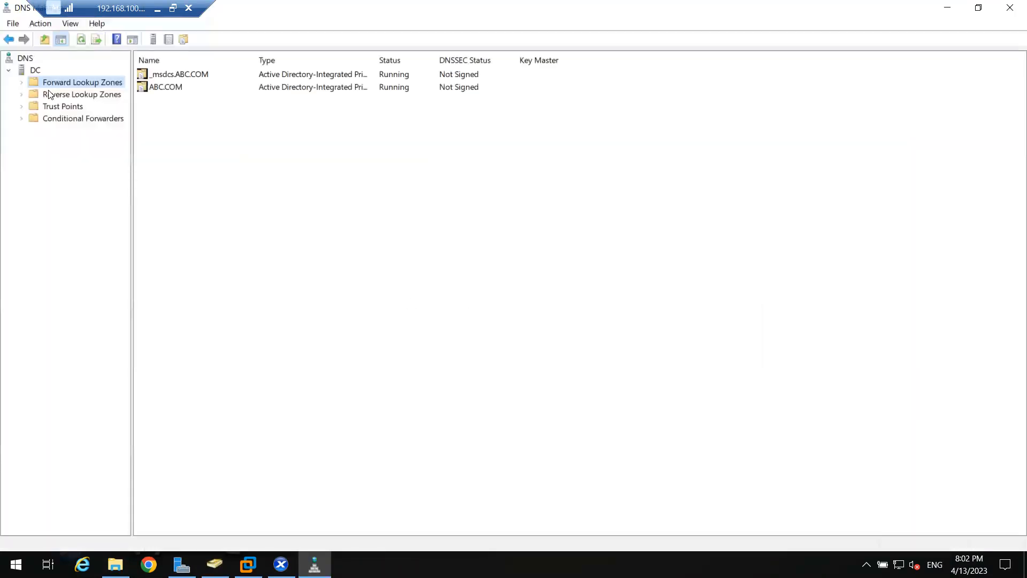
{"action": "double_click", "coordinate": [45, 85]}
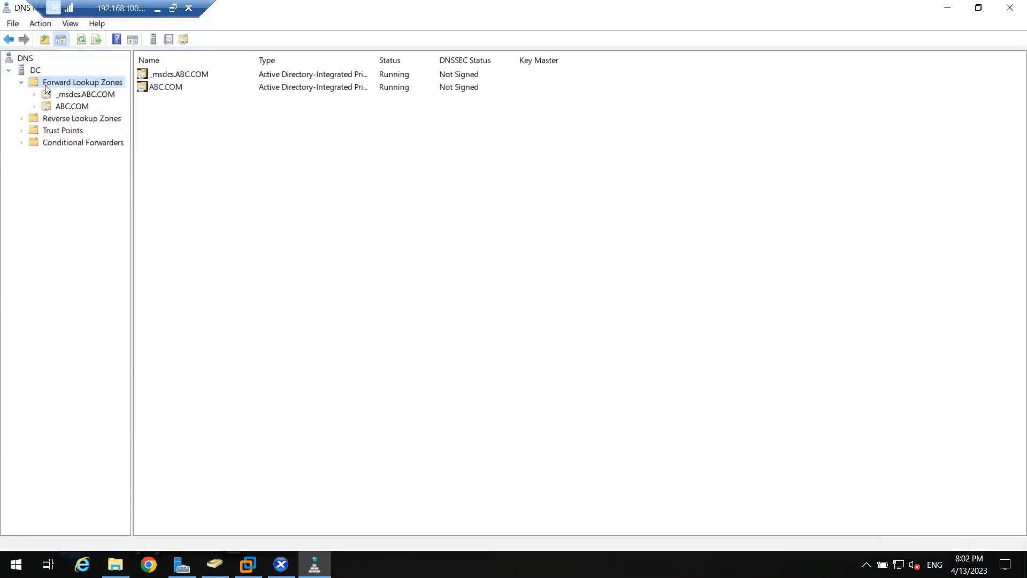
{"action": "double_click", "coordinate": [61, 107]}
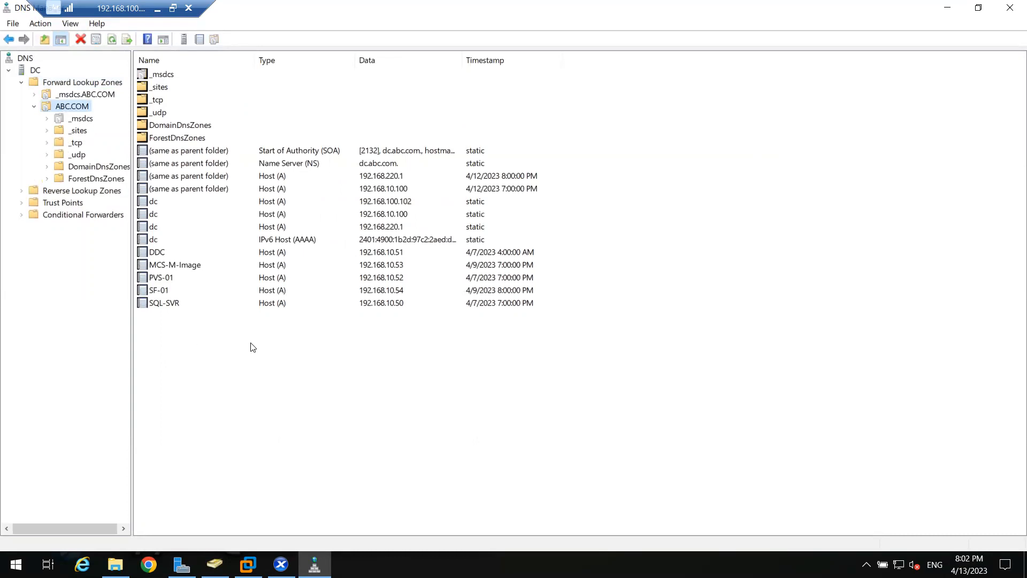
- Examine the dc, MCS-M-Image, SF-01 and SQL-SVR host records in the ABC.COM zone
{"action": "left_click", "coordinate": [171, 205]}
{"action": "left_click", "coordinate": [178, 216]}
{"action": "left_click", "coordinate": [180, 239]}
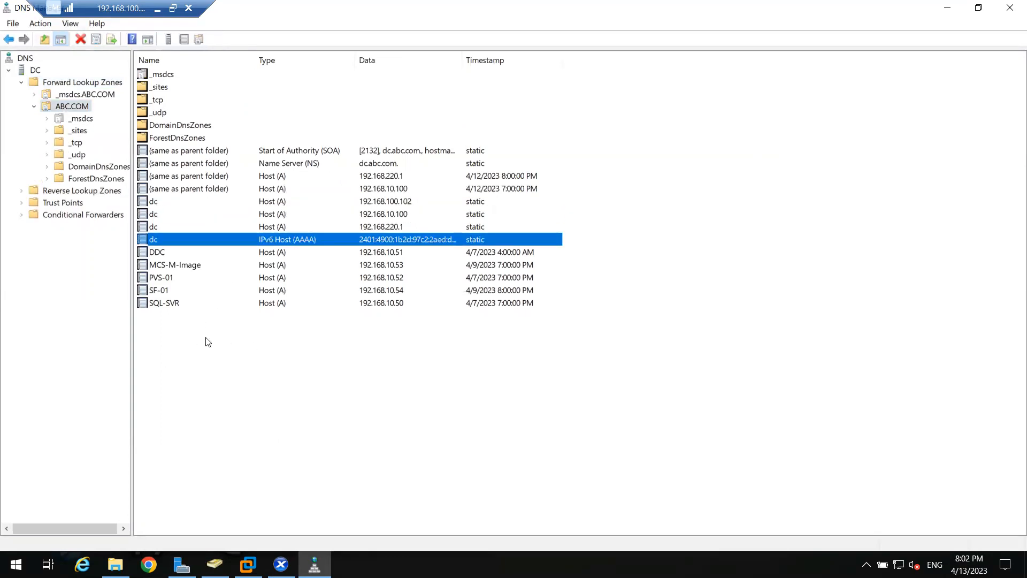
{"action": "left_click", "coordinate": [178, 267]}
{"action": "left_click", "coordinate": [180, 291]}
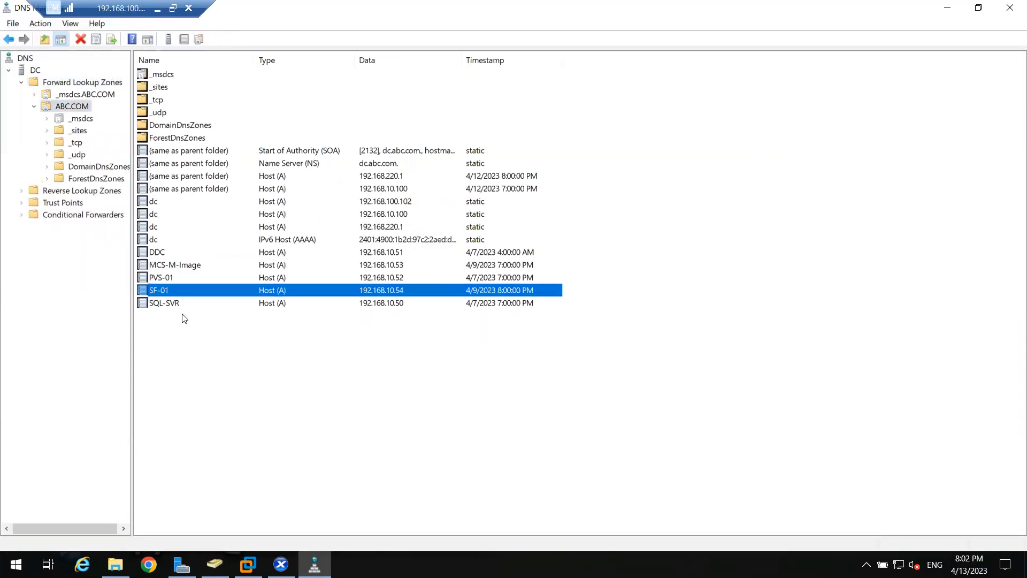
{"action": "left_click", "coordinate": [182, 306]}
{"action": "left_click", "coordinate": [176, 265]}
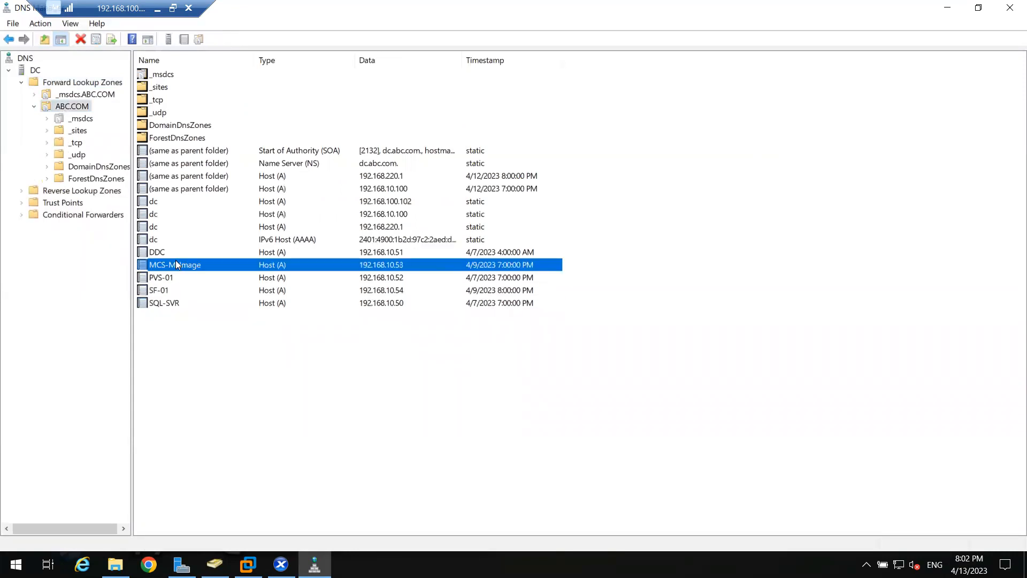
{"action": "left_click", "coordinate": [184, 301]}
{"action": "left_click", "coordinate": [187, 341]}
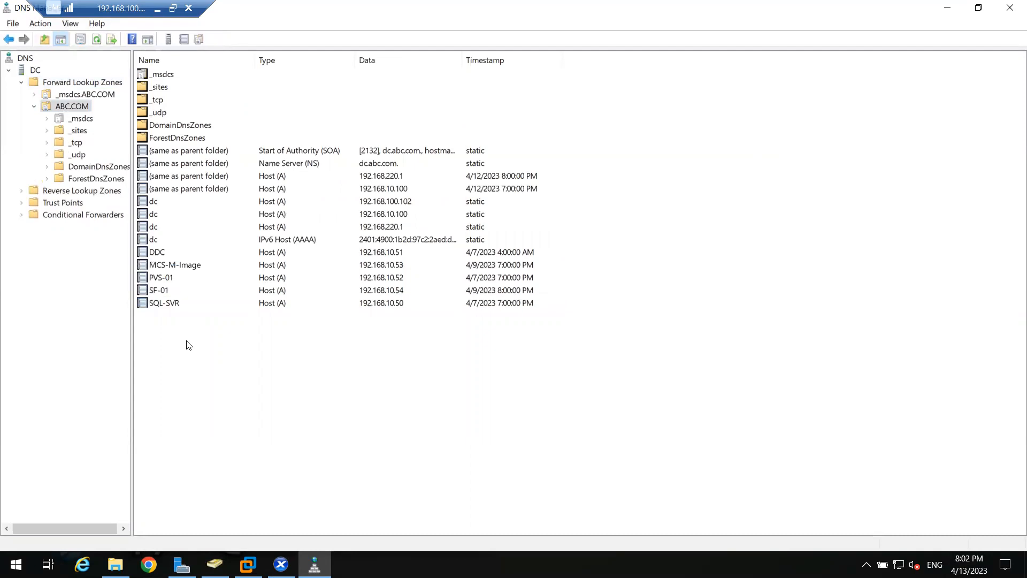
- Open a Command Prompt by running cmd
{"action": "key", "text": "super+r"}
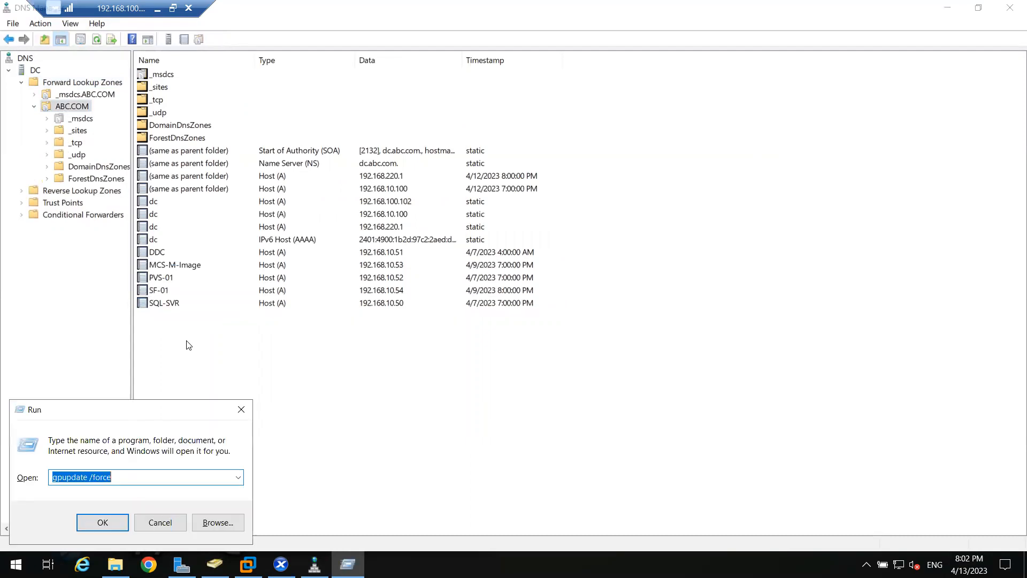
{"action": "type", "text": "cmd"}
{"action": "key", "text": "Return"}
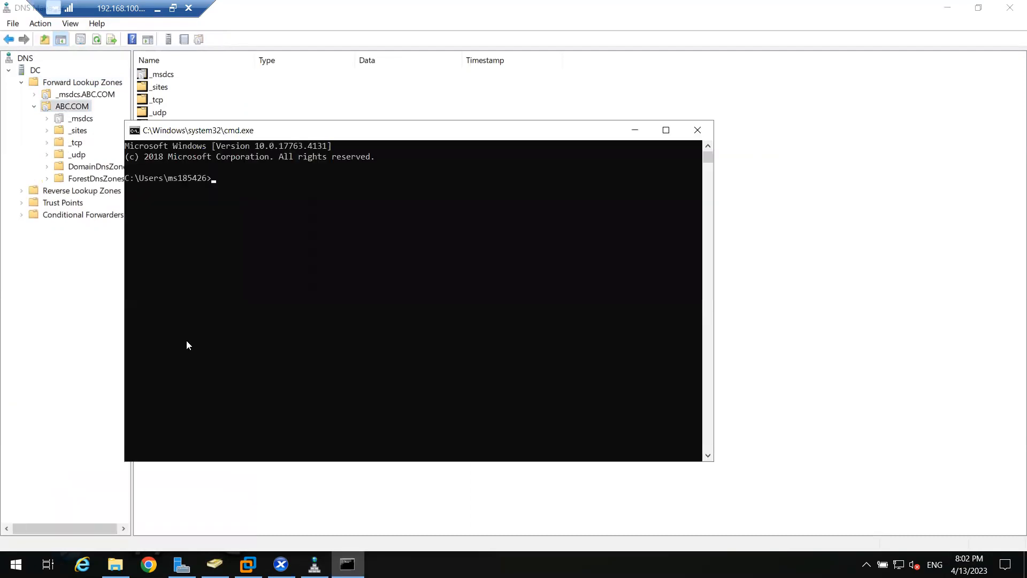
{"action": "type", "text": "ping xenservewr-01"}
{"action": "key", "text": "Return"}
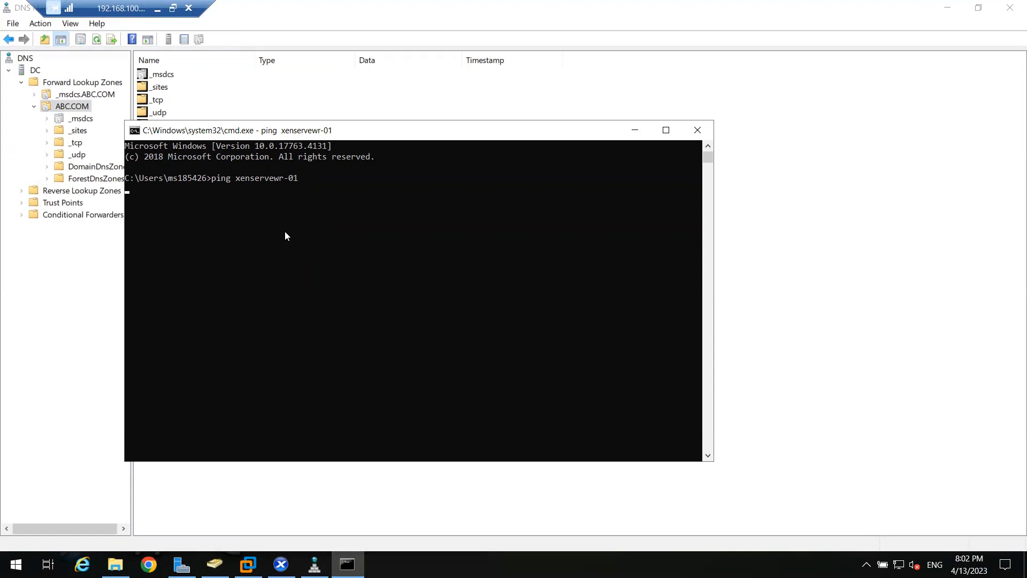
{"action": "key", "text": "ctrl+c"}
{"action": "key", "text": "Return"}
- Ping xenserver-01 by host name and highlight the name in the reply
{"action": "key", "text": "Up"}
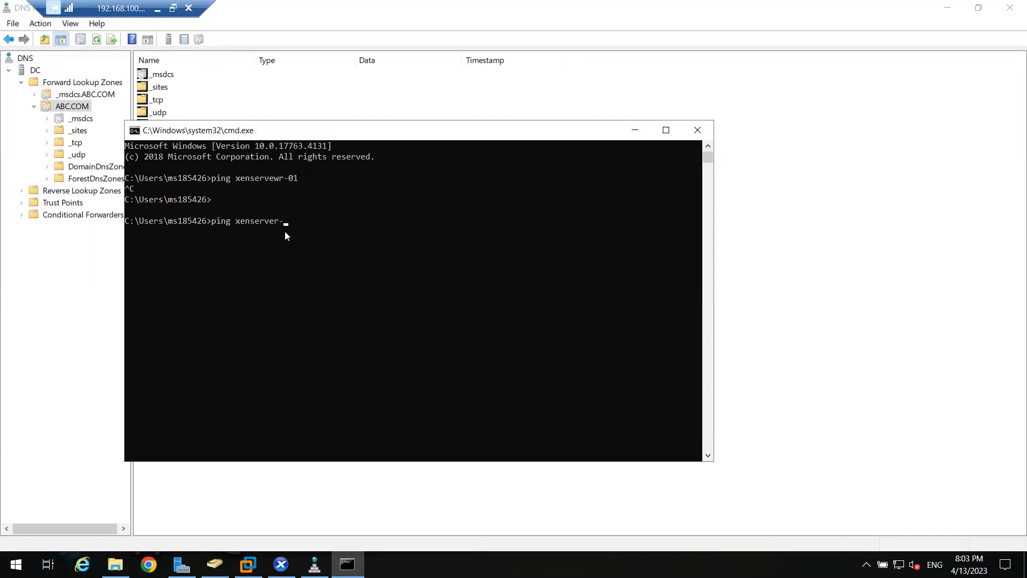
{"action": "key", "text": "Return"}
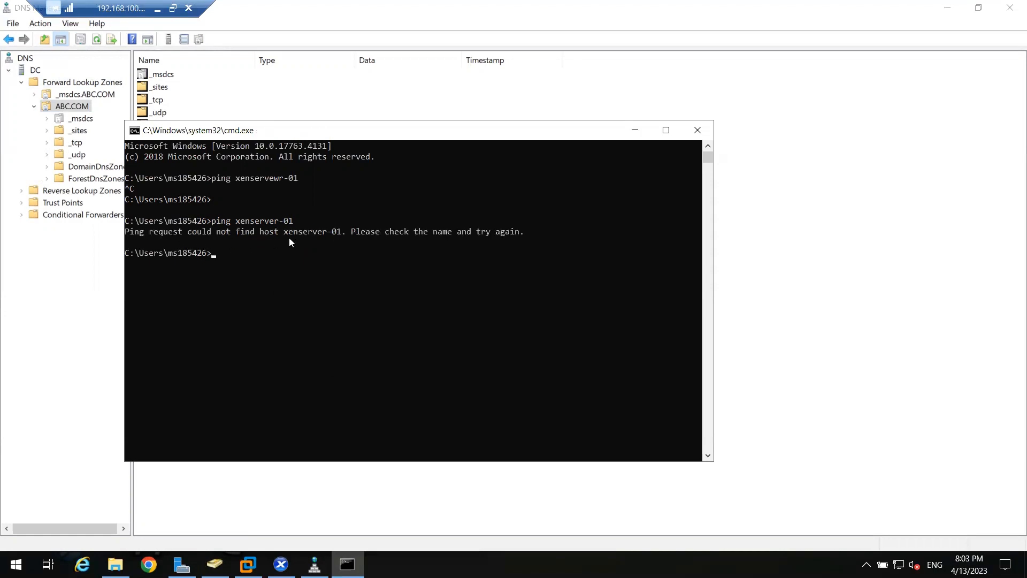
{"action": "double_click", "coordinate": [305, 234]}
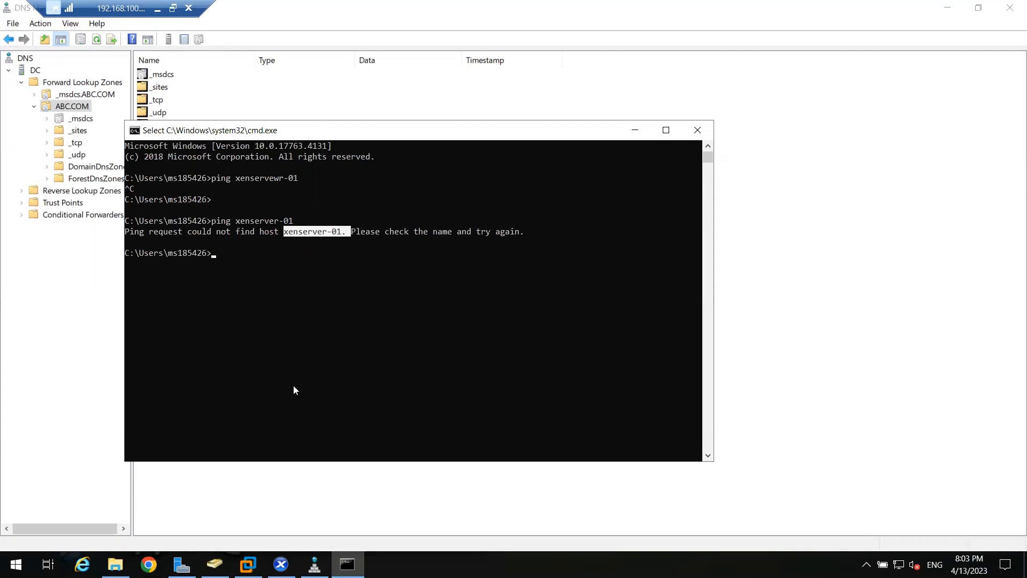
- Check the management network parameters in the xenserver-01 console in XenCenter and return to the Command Prompt
{"action": "left_click", "coordinate": [280, 565]}
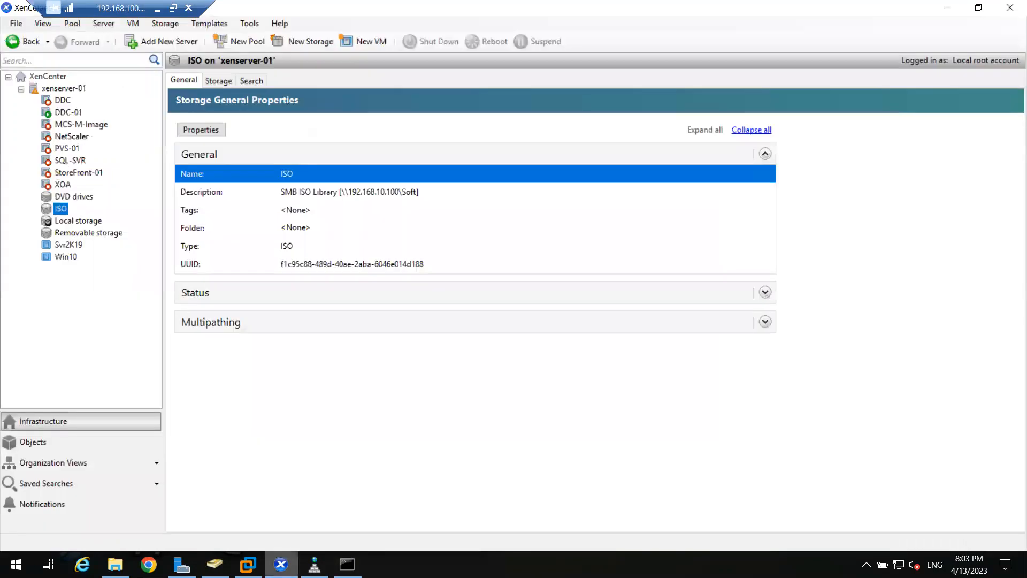
{"action": "left_click", "coordinate": [63, 89]}
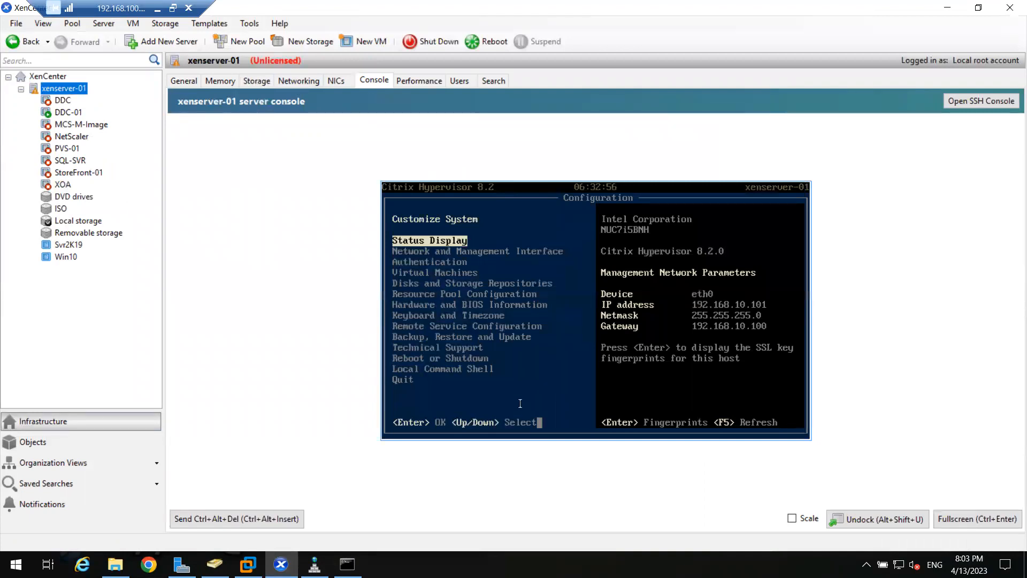
{"action": "left_click", "coordinate": [348, 564]}
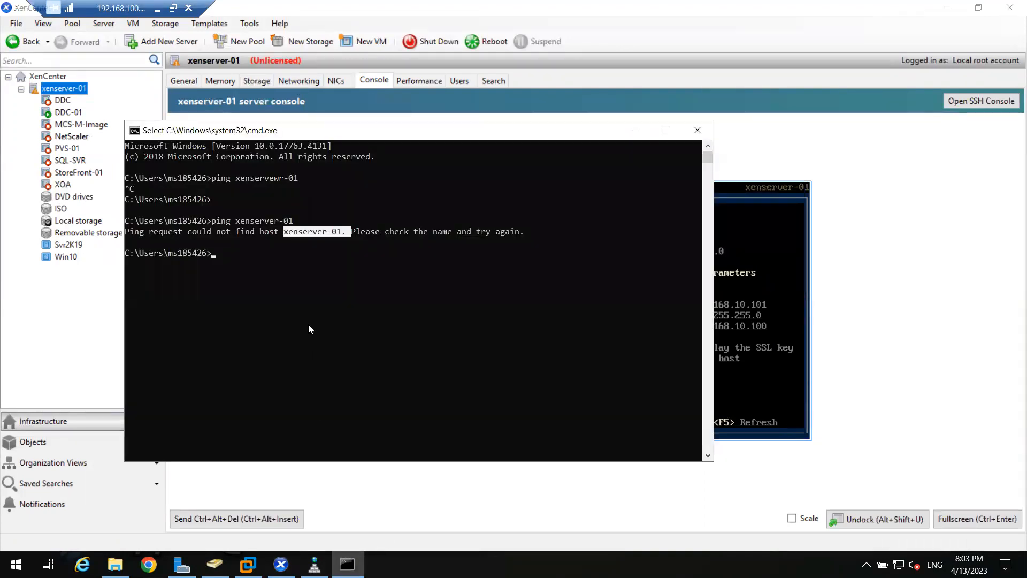
{"action": "left_click", "coordinate": [308, 324]}
{"action": "type", "text": "ping 192"}
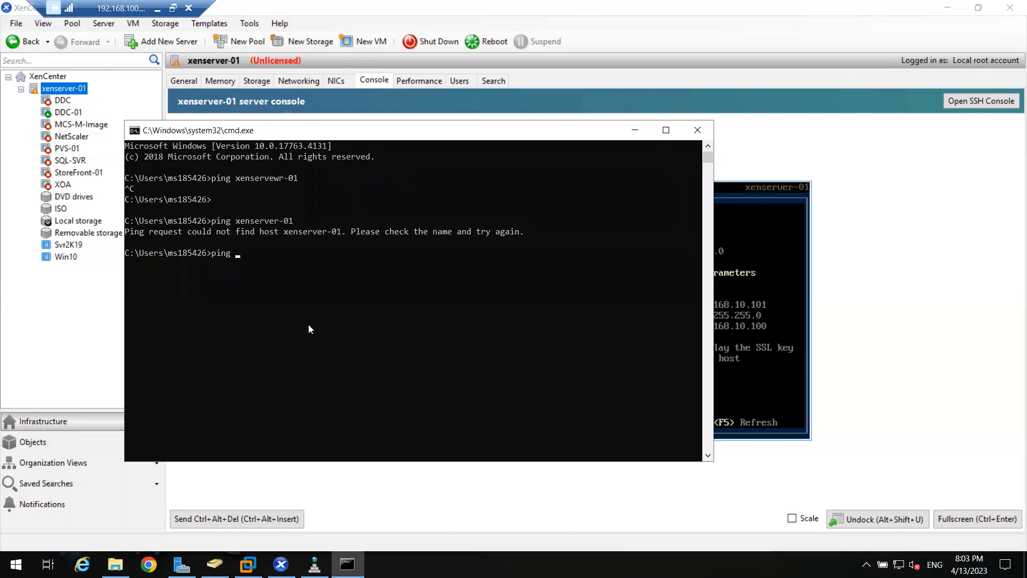
{"action": "type", "text": ".169.10.101"}
{"action": "key", "text": "Return"}
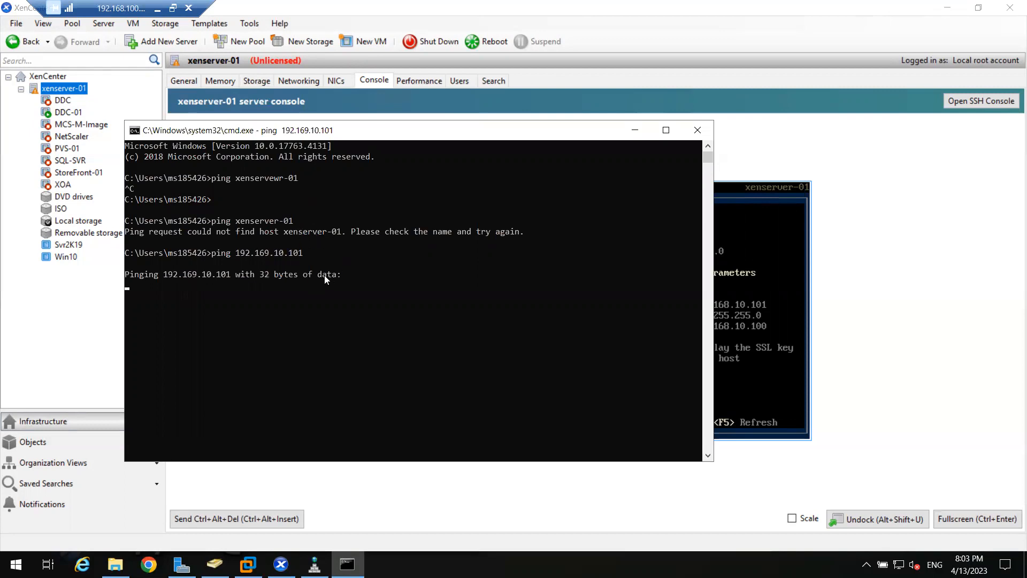
{"action": "key", "text": "ctrl+c"}
- Ping the management IP address of xenserver-01, 192.168.10.101
{"action": "key", "text": "Up"}
{"action": "key", "text": "Left"}
{"action": "key", "text": "Left"}
{"action": "key", "text": "Left"}
{"action": "key", "text": "Left"}
{"action": "key", "text": "Left"}
{"action": "key", "text": "Left"}
{"action": "key", "text": "Left"}
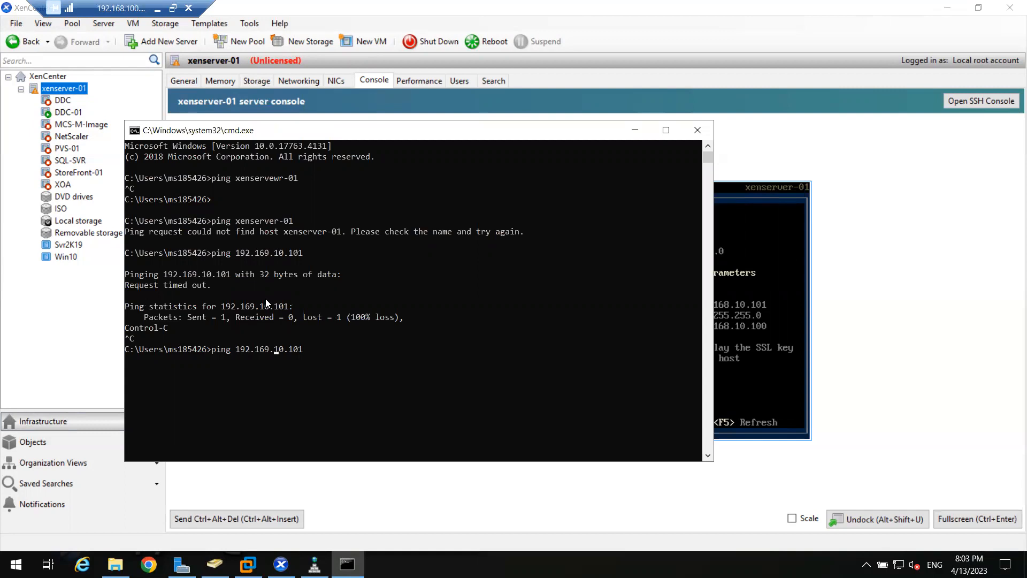
{"action": "key", "text": "BackSpace"}
{"action": "type", "text": "8"}
{"action": "key", "text": "Return"}
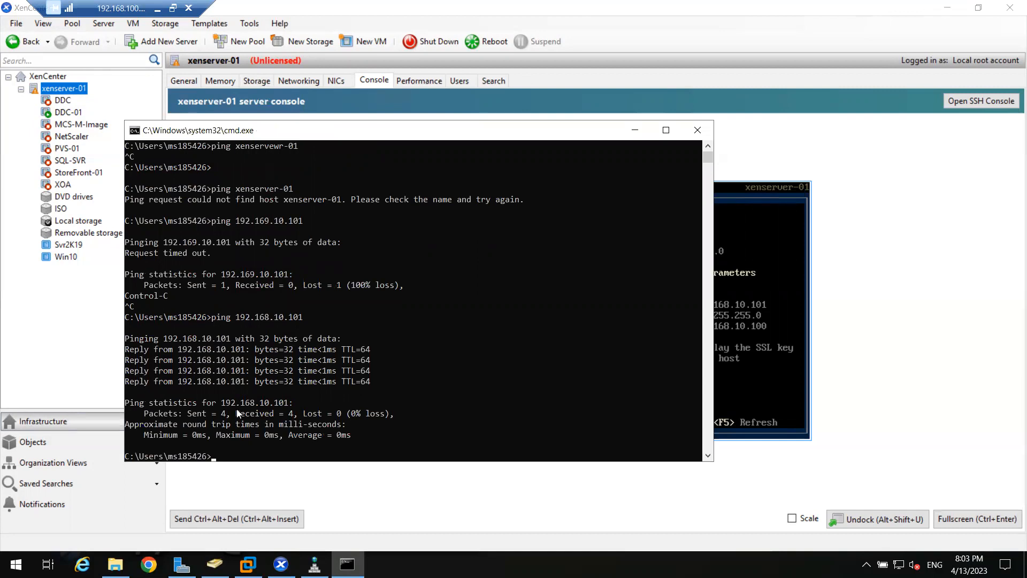
- Repeat the ping of xenserver-01 by host name
{"action": "key", "text": "Up"}
{"action": "key", "text": "Up"}
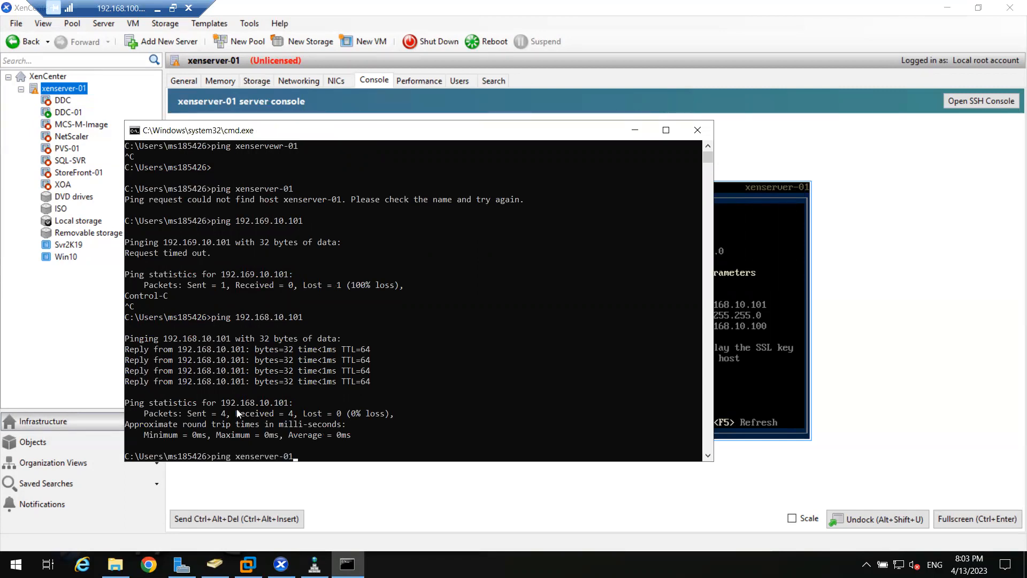
{"action": "key", "text": "Return"}
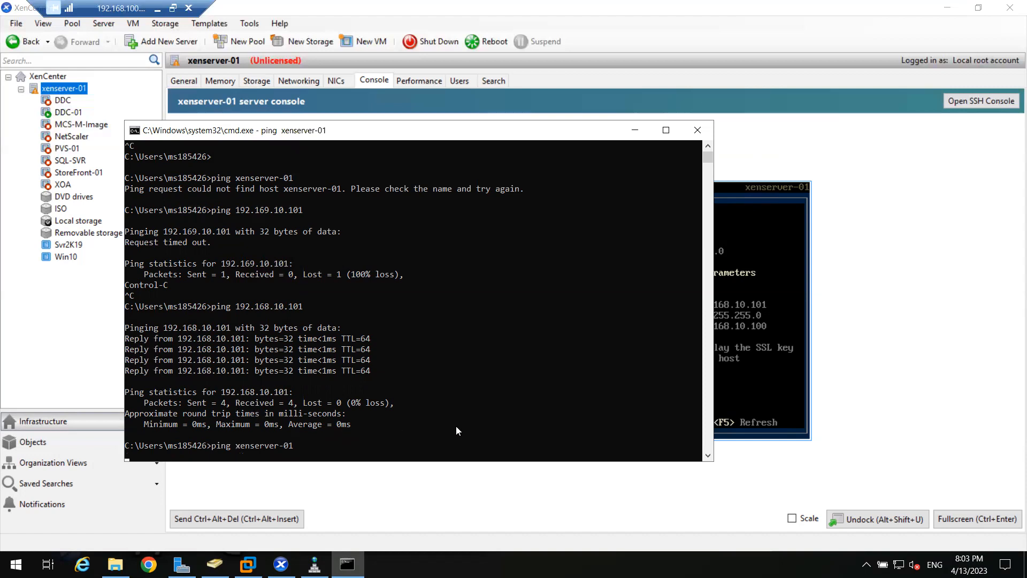
- Switch to XenCenter and check the Network and Management Interface details and Status Display in the xenserver-01 console
{"action": "key", "text": "alt+Tab"}
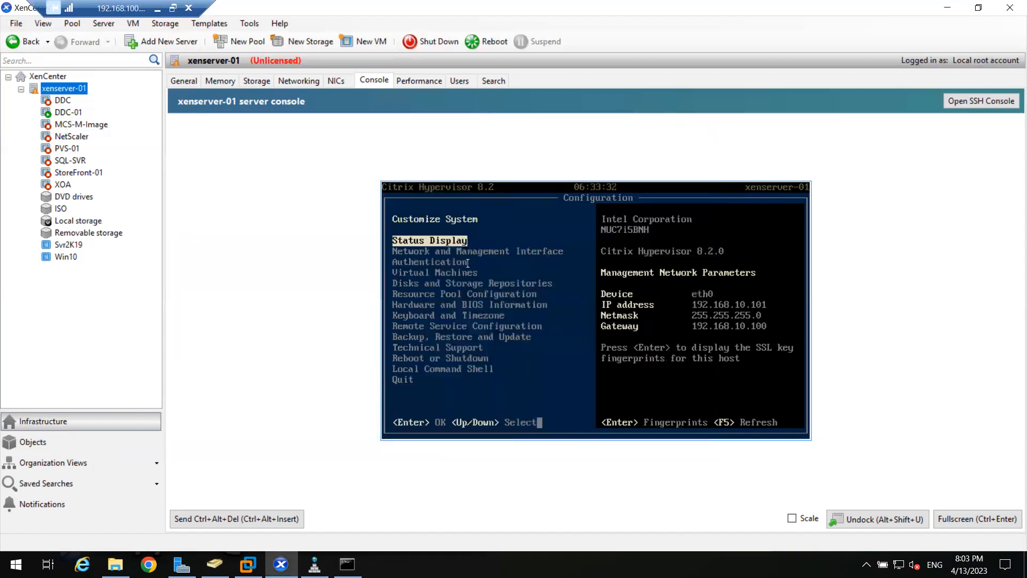
{"action": "key", "text": "Down"}
{"action": "key", "text": "Down"}
{"action": "key", "text": "Up"}
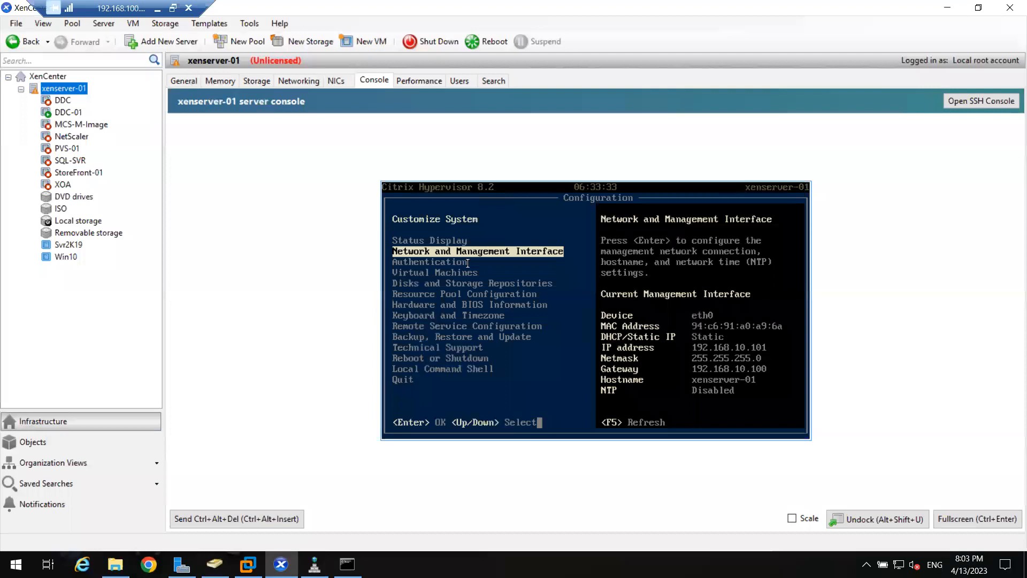
{"action": "key", "text": "Up"}
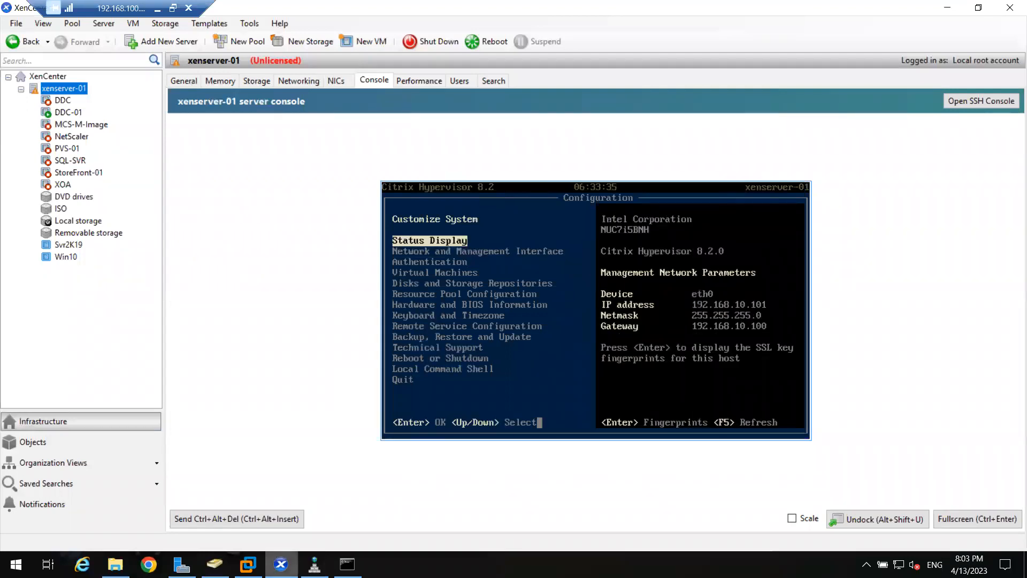
- Switch to DNS Manager and start a new host (A) record named xenserver-01 in the ABC.COM forward lookup zone
{"action": "key", "text": "alt+Tab"}
{"action": "right_click", "coordinate": [206, 383]}
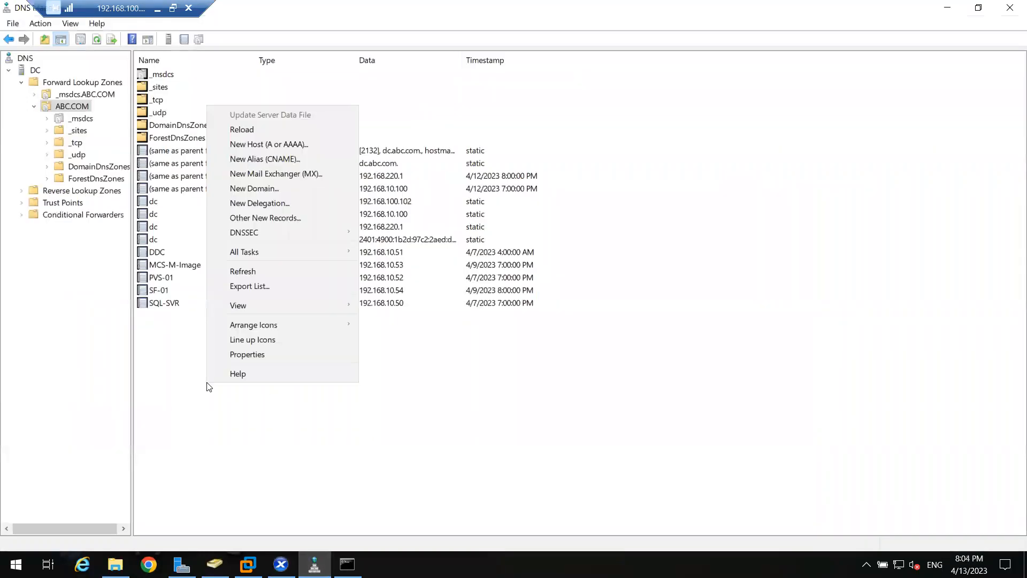
{"action": "left_click", "coordinate": [281, 145]}
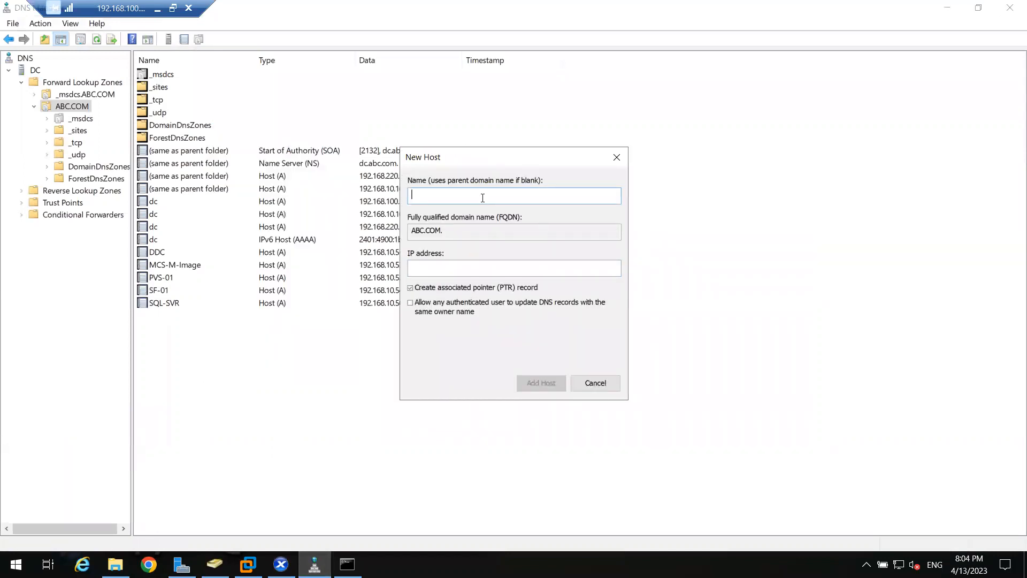
{"action": "type", "text": "xenserver-01"}
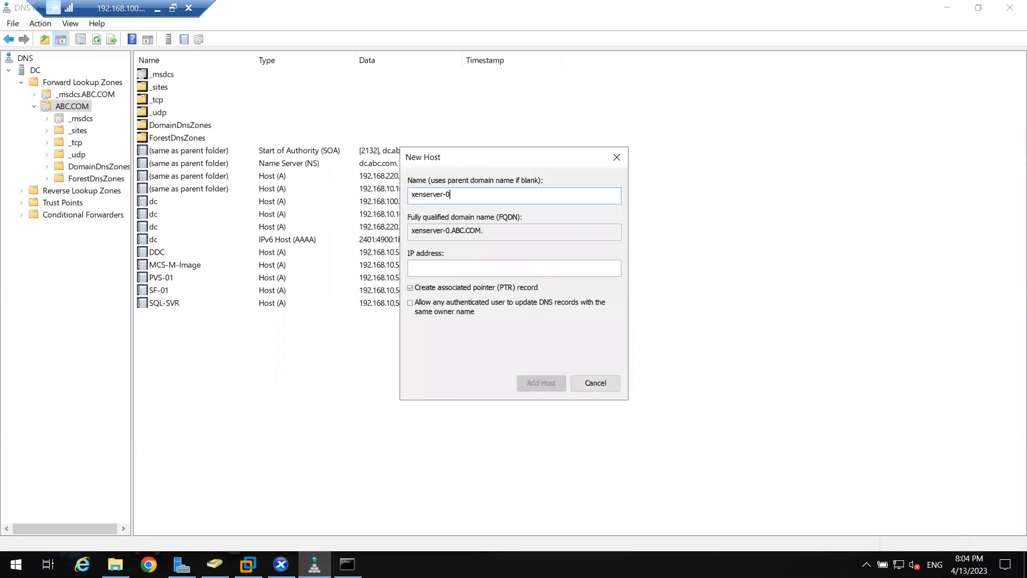
- Set the new host record's IP address to 192.168.10.101
{"action": "left_click", "coordinate": [439, 270]}
{"action": "type", "text": "192.168.10.100"}
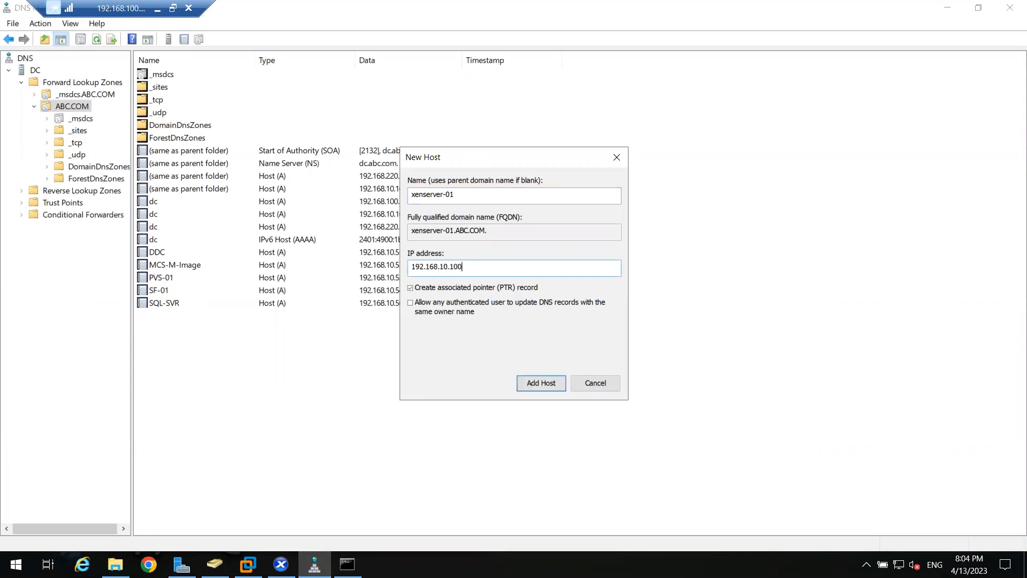
{"action": "key", "text": "BackSpace"}
{"action": "type", "text": "1"}
- Verify the management IP address in XenCenter, add the xenserver-01 host record in DNS Manager, and select it in the zone
{"action": "left_click", "coordinate": [281, 563]}
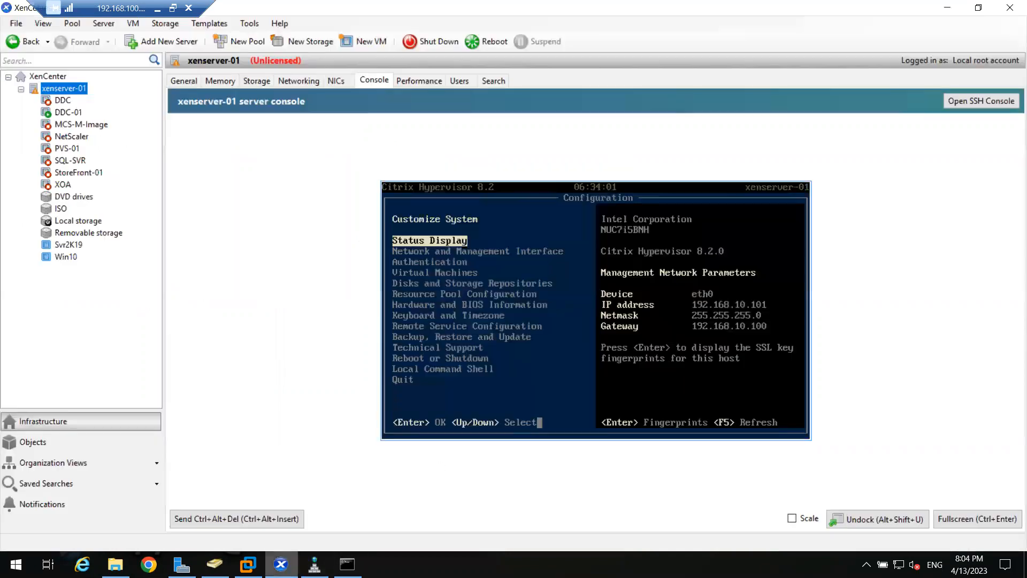
{"action": "key", "text": "alt+Tab"}
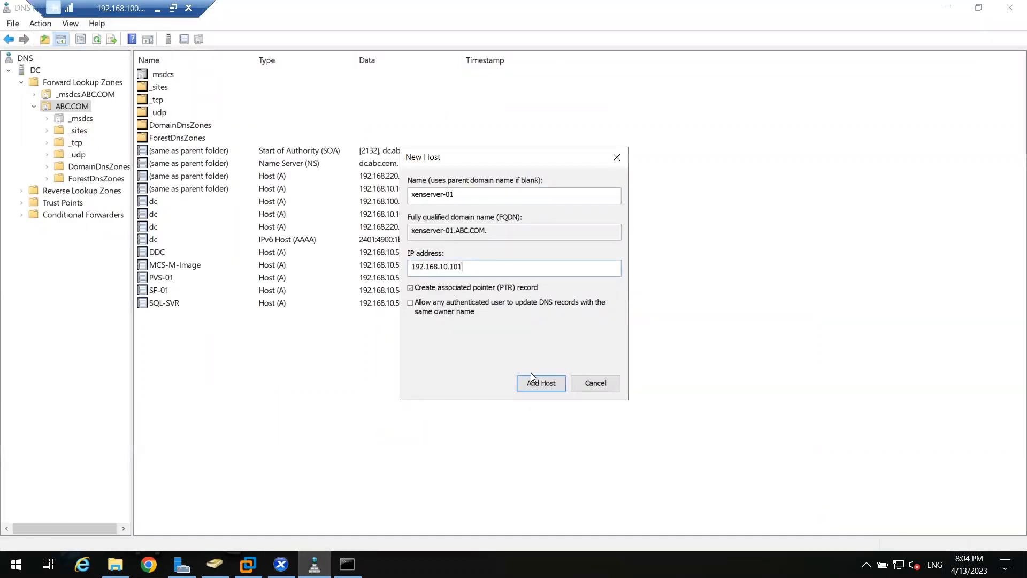
{"action": "left_click", "coordinate": [535, 383]}
{"action": "left_click", "coordinate": [594, 385]}
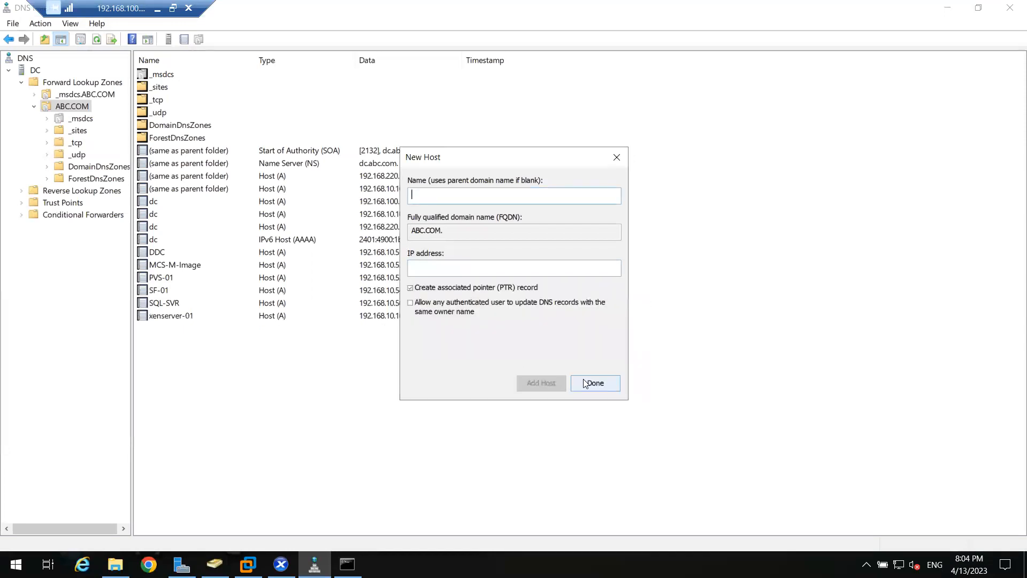
{"action": "left_click", "coordinate": [594, 384]}
{"action": "left_click", "coordinate": [165, 319]}
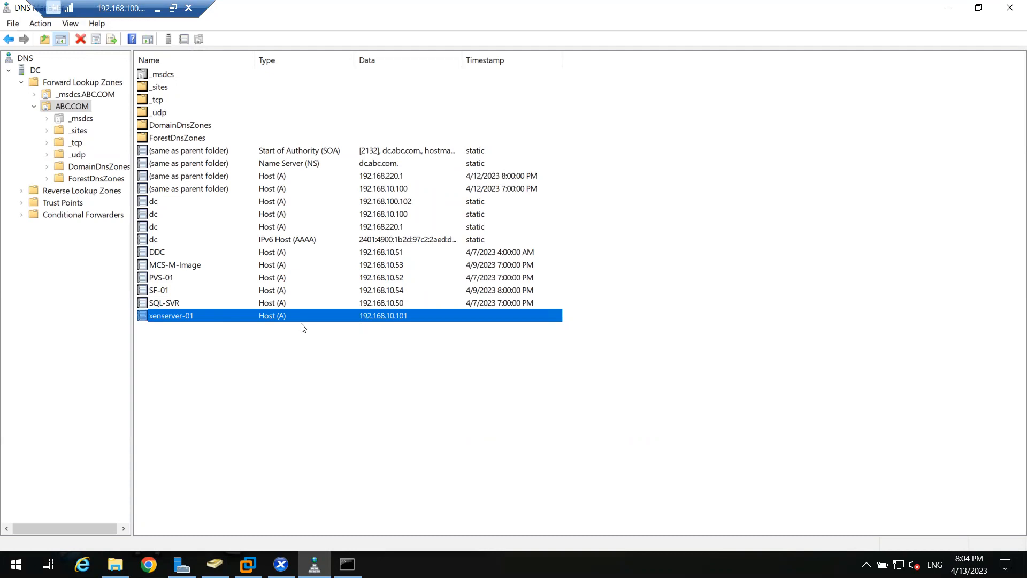
- Ping xenserver-01 by host name in the Command Prompt and highlight the IP addresses in the replies
{"action": "left_click", "coordinate": [347, 563]}
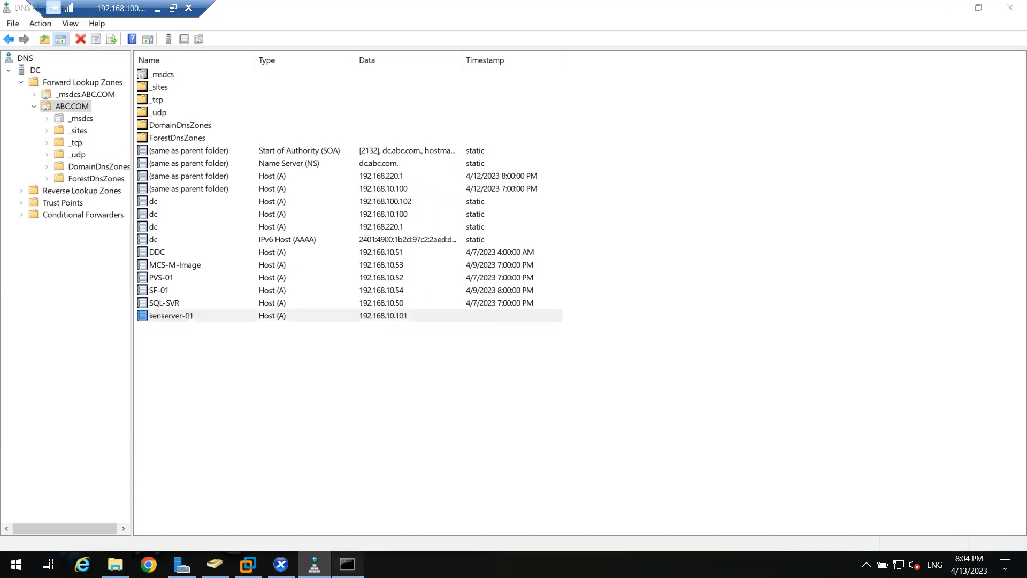
{"action": "scroll", "coordinate": [329, 414], "scroll_direction": "down", "scroll_amount": 4}
{"action": "key", "text": "Up"}
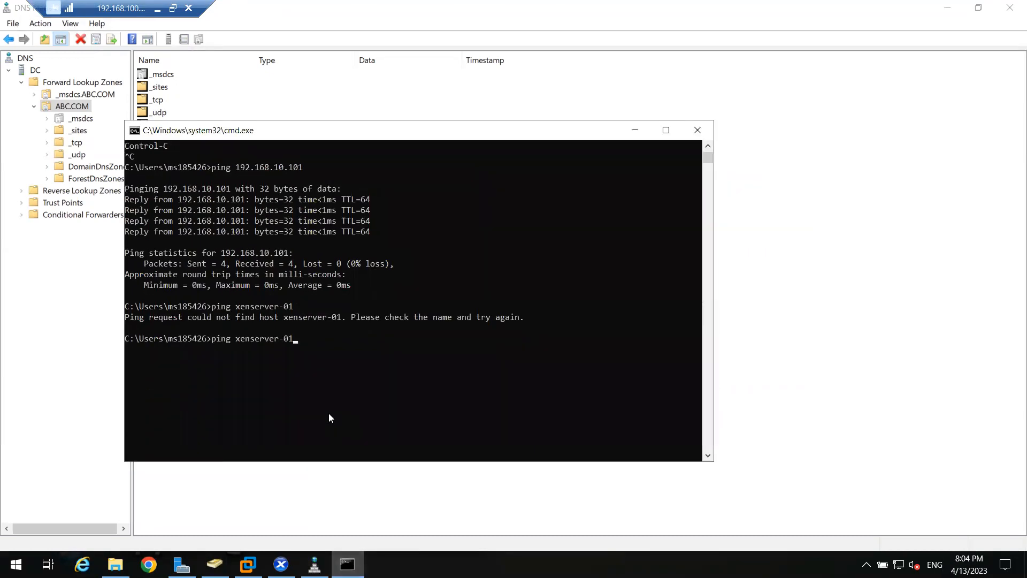
{"action": "key", "text": "Return"}
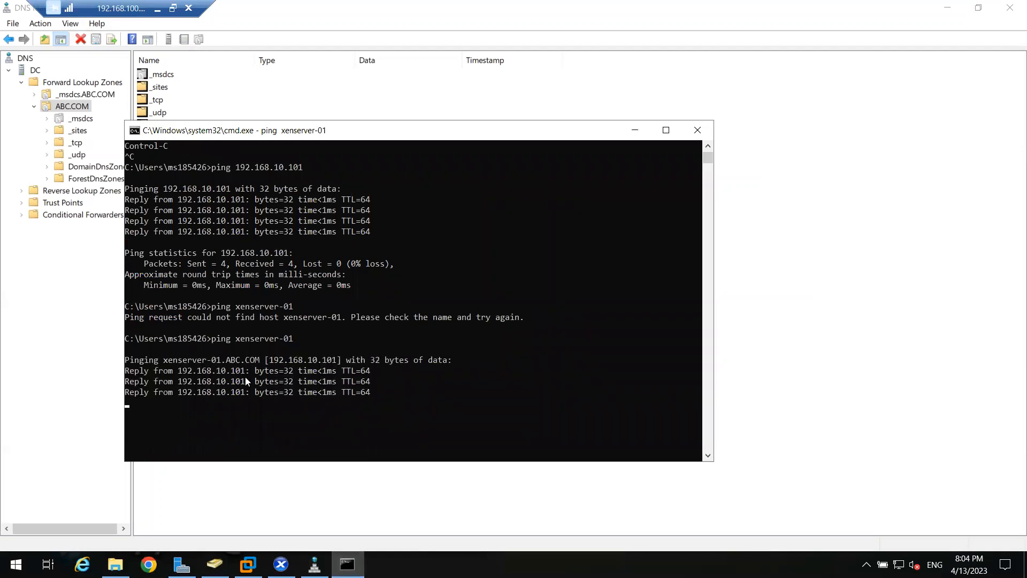
{"action": "double_click", "coordinate": [229, 348]}
{"action": "double_click", "coordinate": [202, 359]}
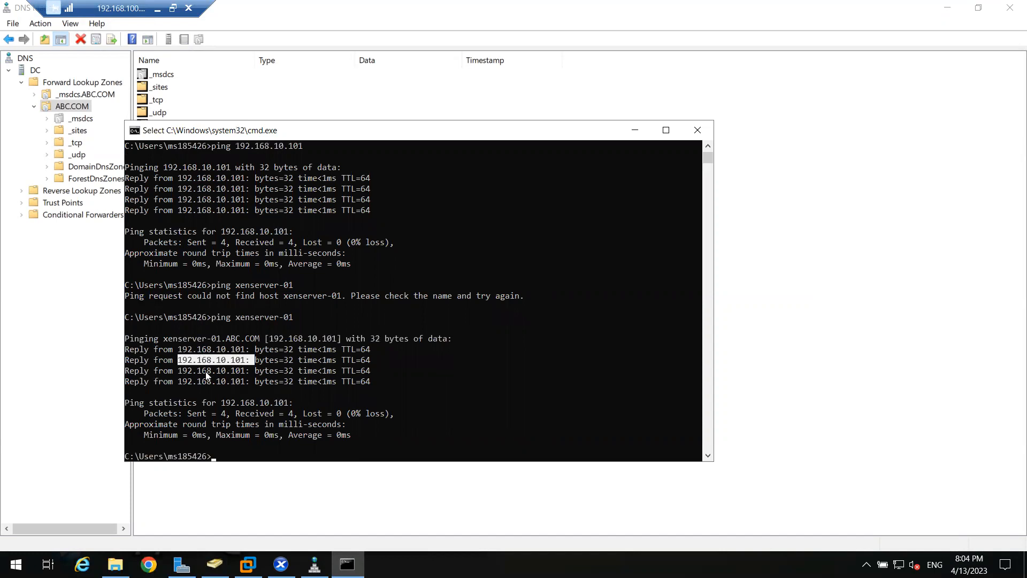
{"action": "double_click", "coordinate": [207, 370]}
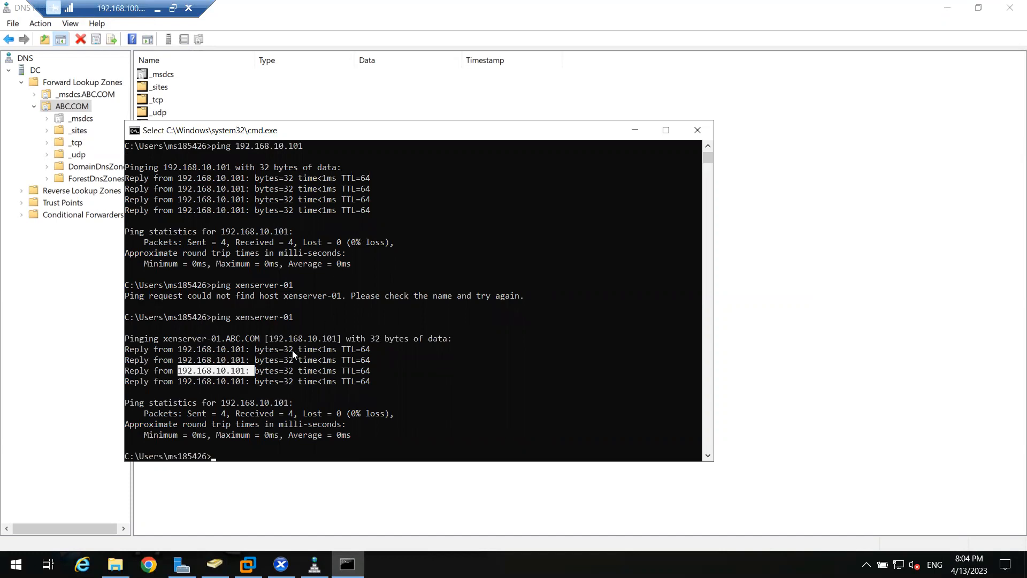
{"action": "double_click", "coordinate": [222, 372]}
{"action": "double_click", "coordinate": [221, 360]}
{"action": "double_click", "coordinate": [221, 350]}
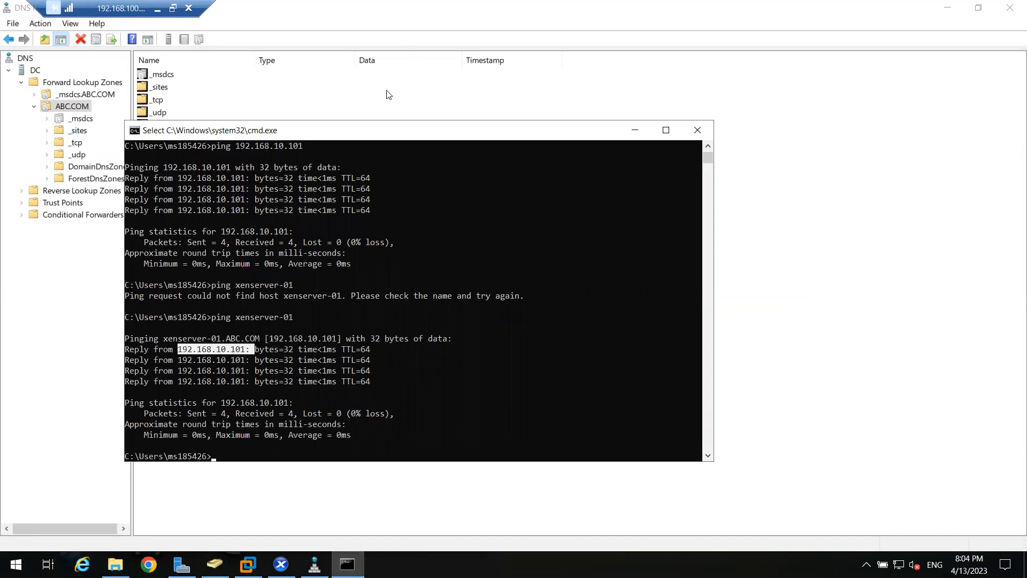
- Close the Command Prompt and DNS Manager and return to XenCenter
{"action": "left_click_drag", "start_coordinate": [382, 129], "coordinate": [356, 174]}
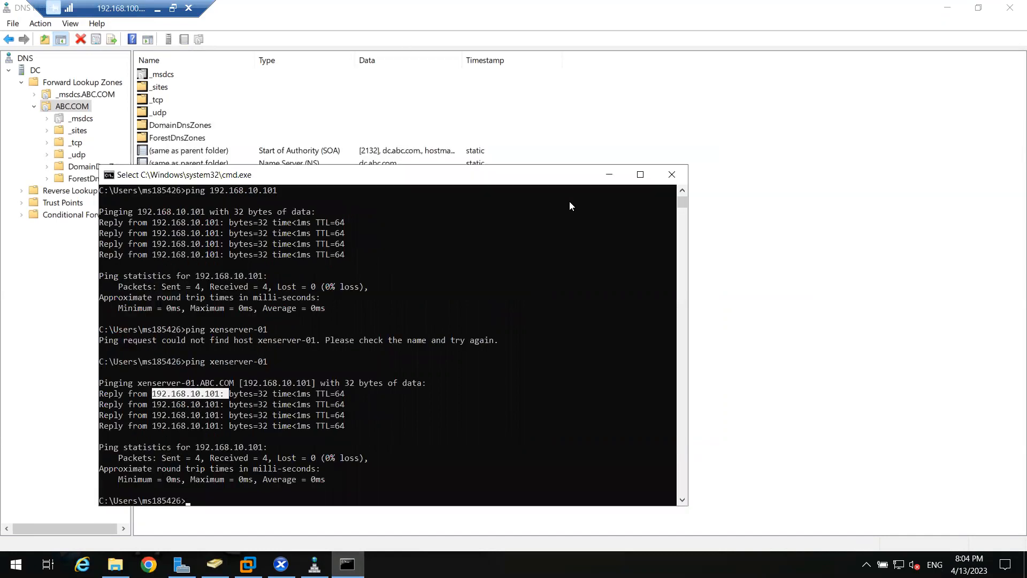
{"action": "left_click", "coordinate": [671, 174]}
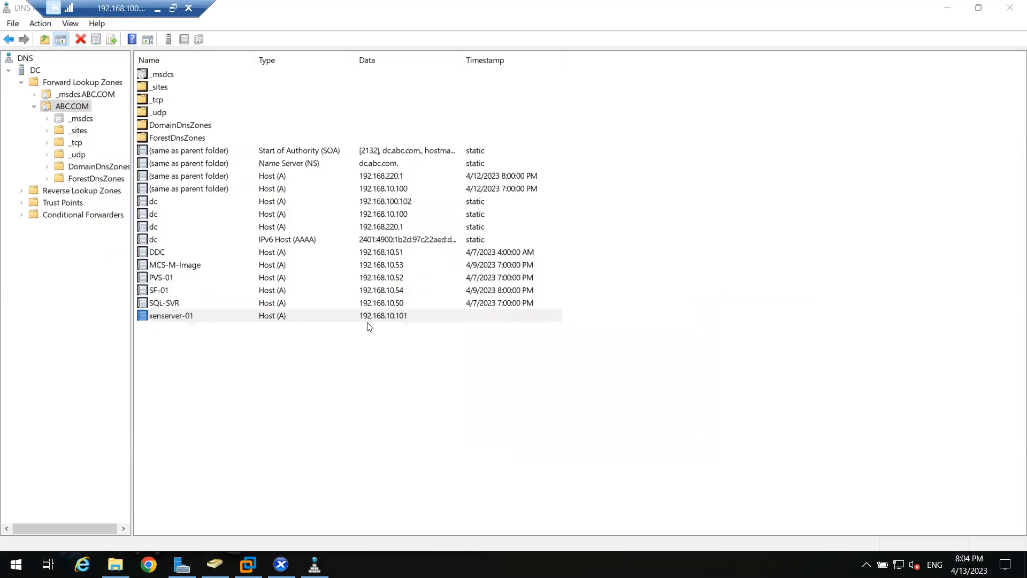
{"action": "left_click", "coordinate": [1010, 7]}
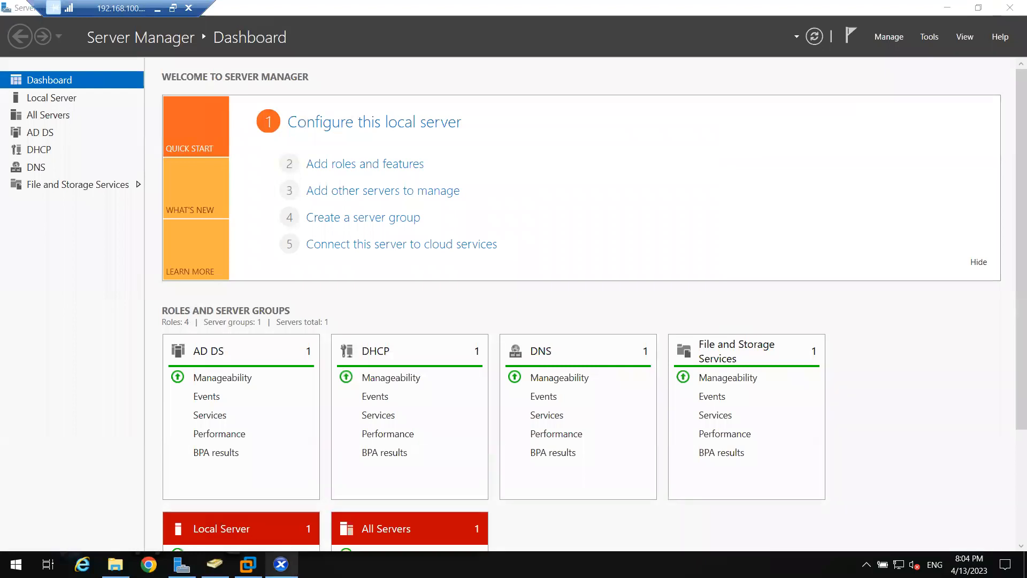
{"action": "left_click", "coordinate": [281, 564]}
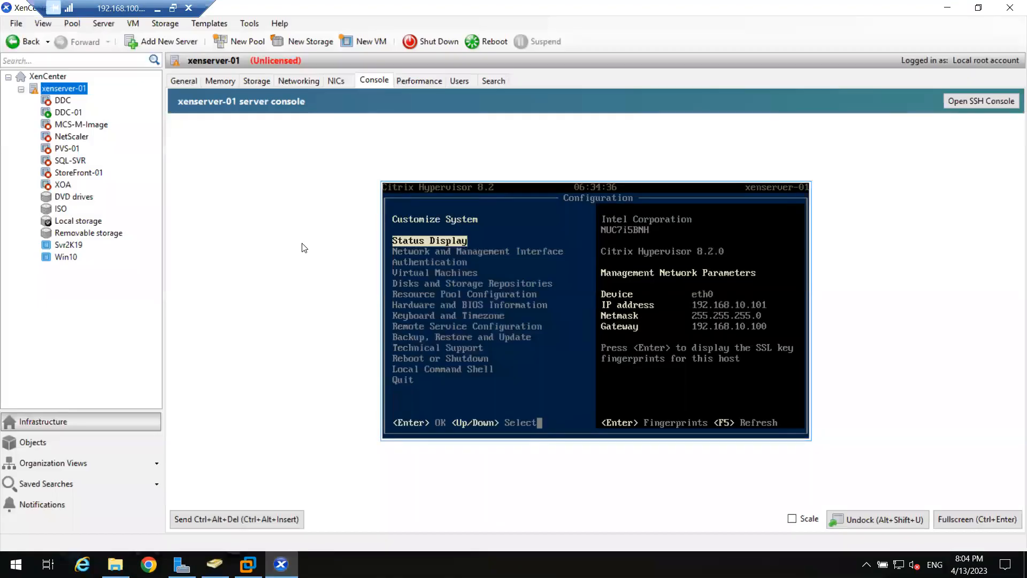
- Mount Citrix_Virtual_Apps_and_Desktops_7_2106.iso in the DVD drive of the DDC-01 virtual machine and show its console in full screen
{"action": "left_click", "coordinate": [75, 113]}
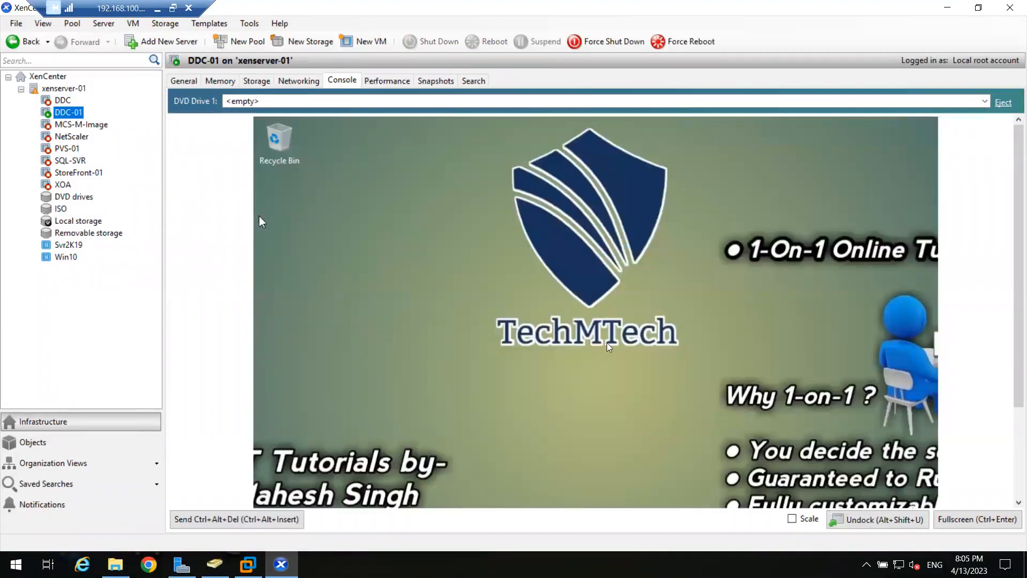
{"action": "left_click", "coordinate": [300, 104]}
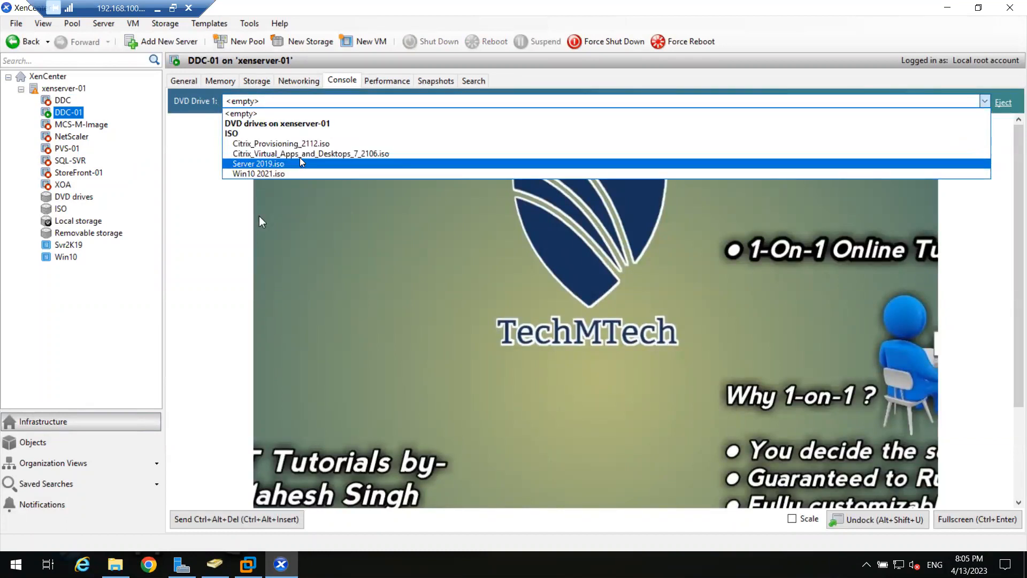
{"action": "left_click", "coordinate": [335, 154]}
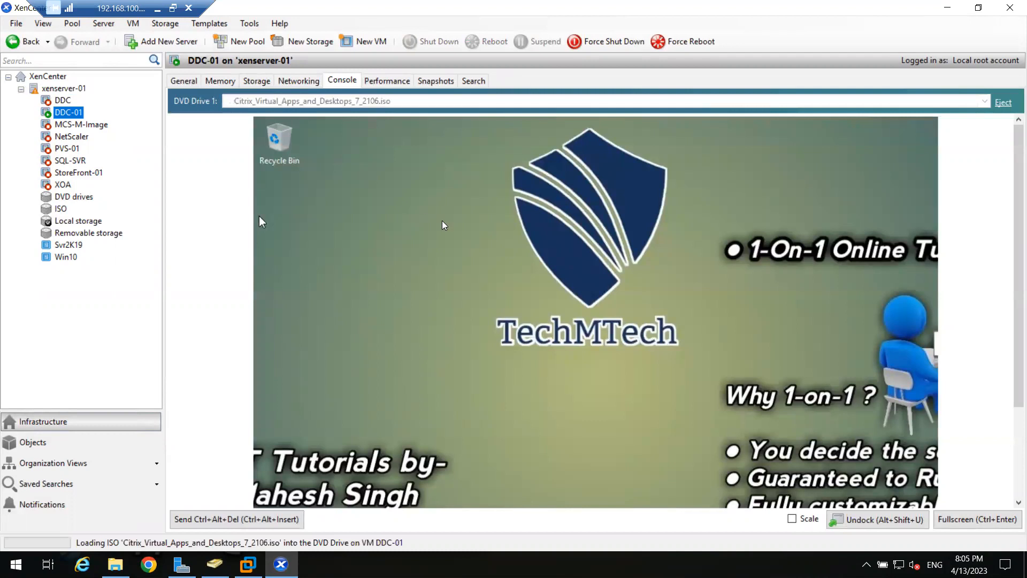
{"action": "left_click", "coordinate": [967, 519]}
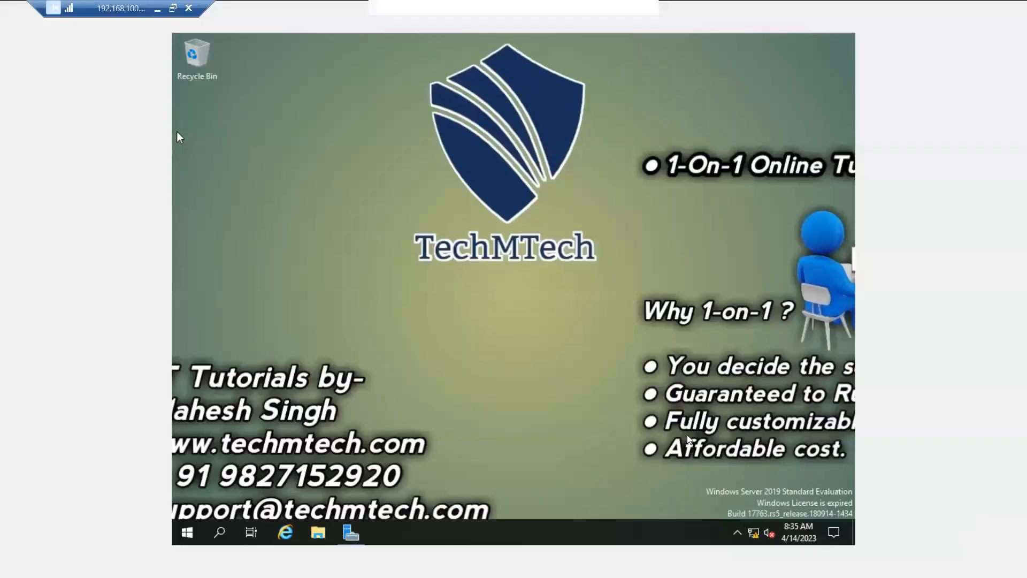
- Run the Citrix Virtual Apps and Desktops installer from CD Drive (D:) in This PC on DDC-01 and allow it to make changes
{"action": "left_click", "coordinate": [319, 532]}
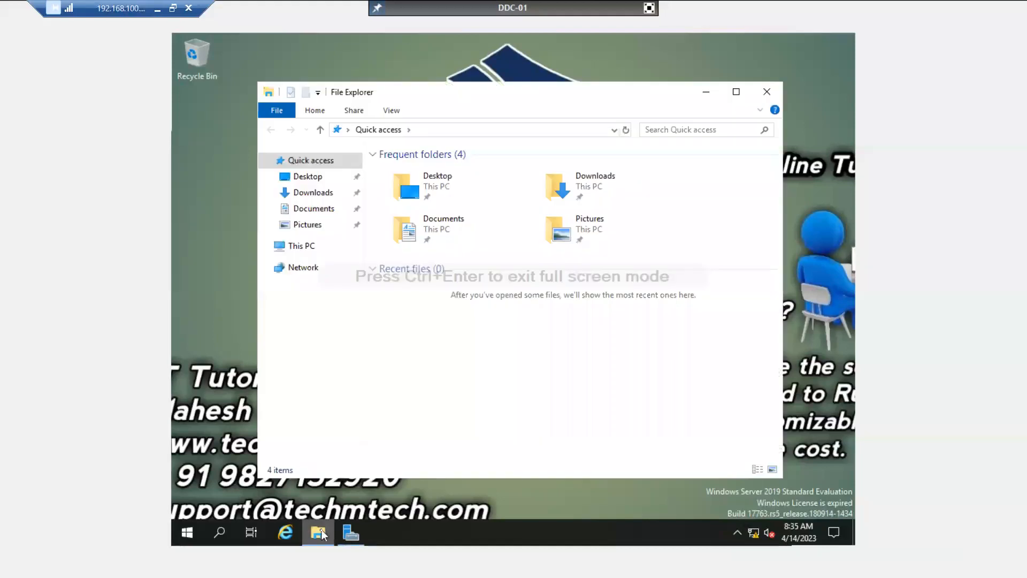
{"action": "left_click", "coordinate": [299, 247]}
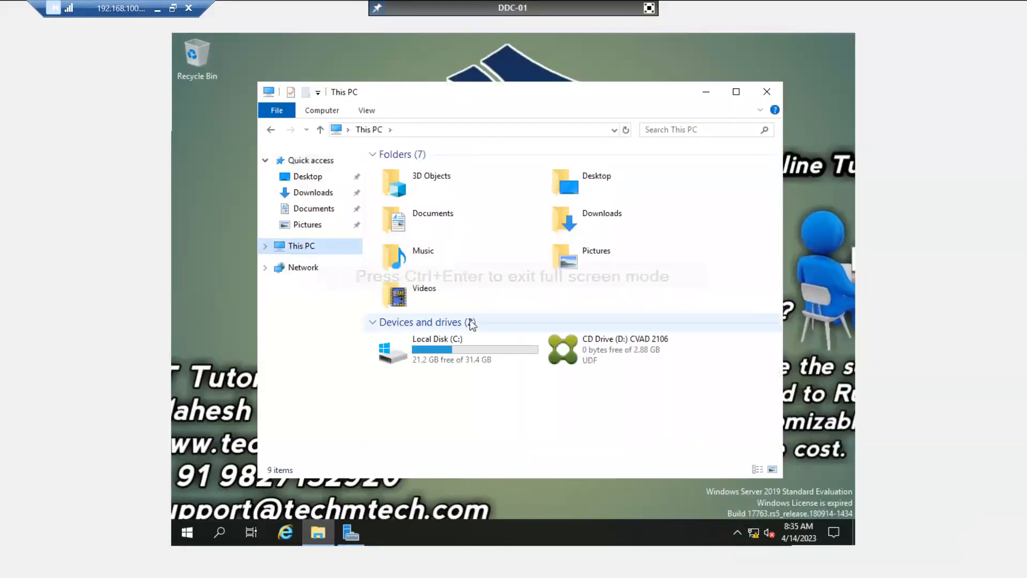
{"action": "left_click", "coordinate": [624, 346]}
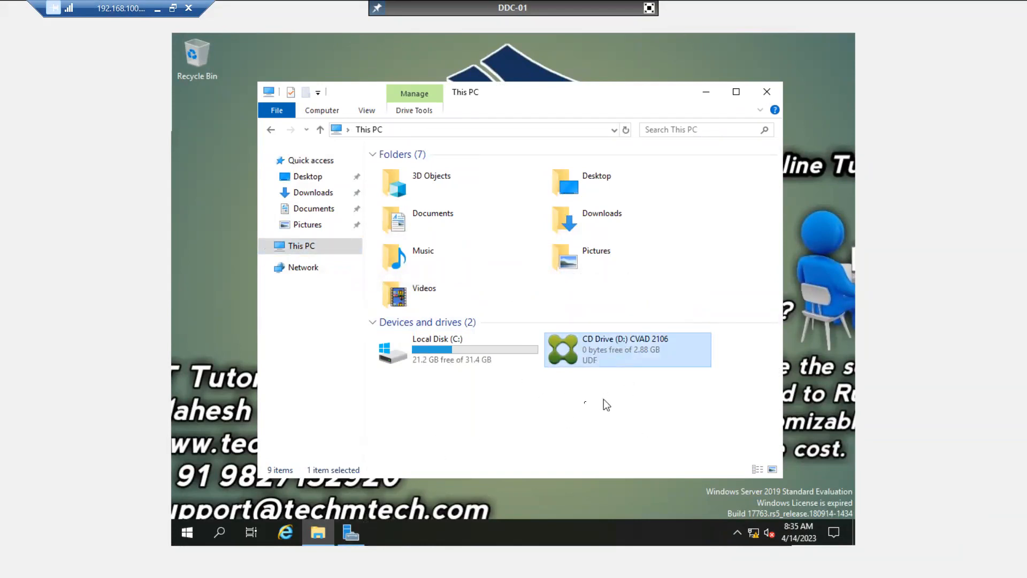
{"action": "right_click", "coordinate": [598, 364]}
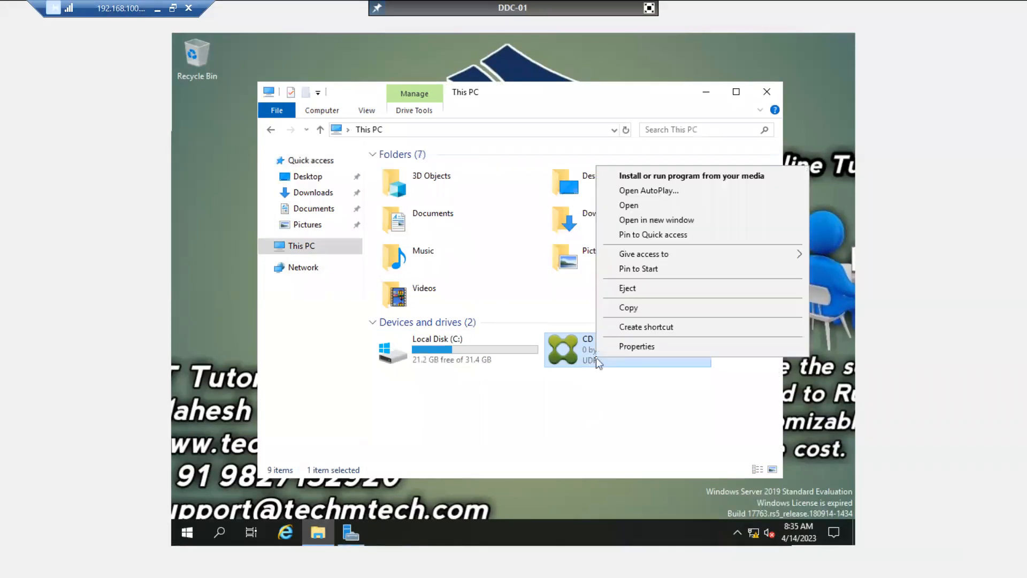
{"action": "left_click", "coordinate": [648, 181]}
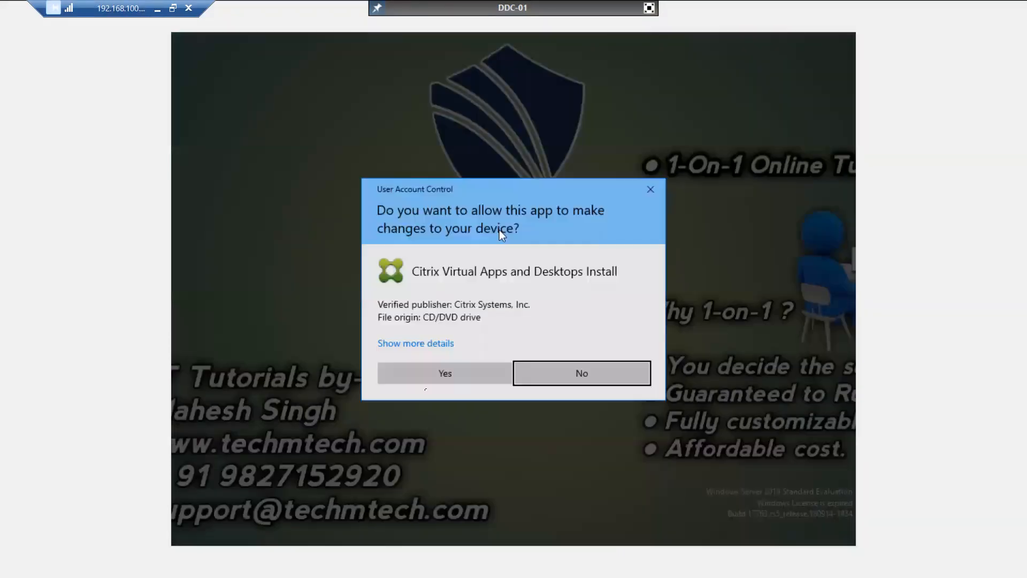
{"action": "left_click", "coordinate": [440, 373]}
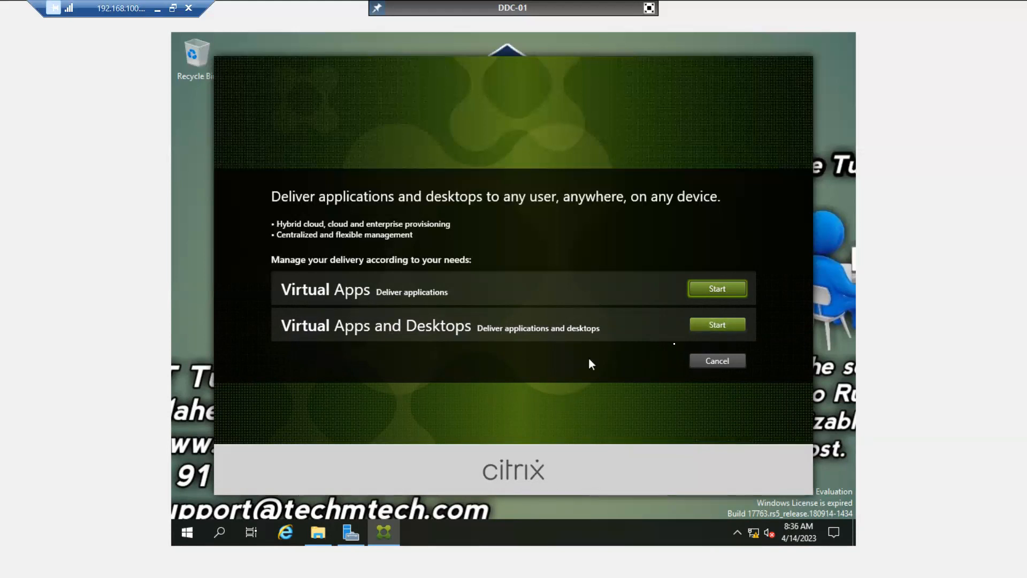
- Start the Virtual Apps and Desktops setup and choose to install the Delivery Controller
{"action": "left_click", "coordinate": [719, 327]}
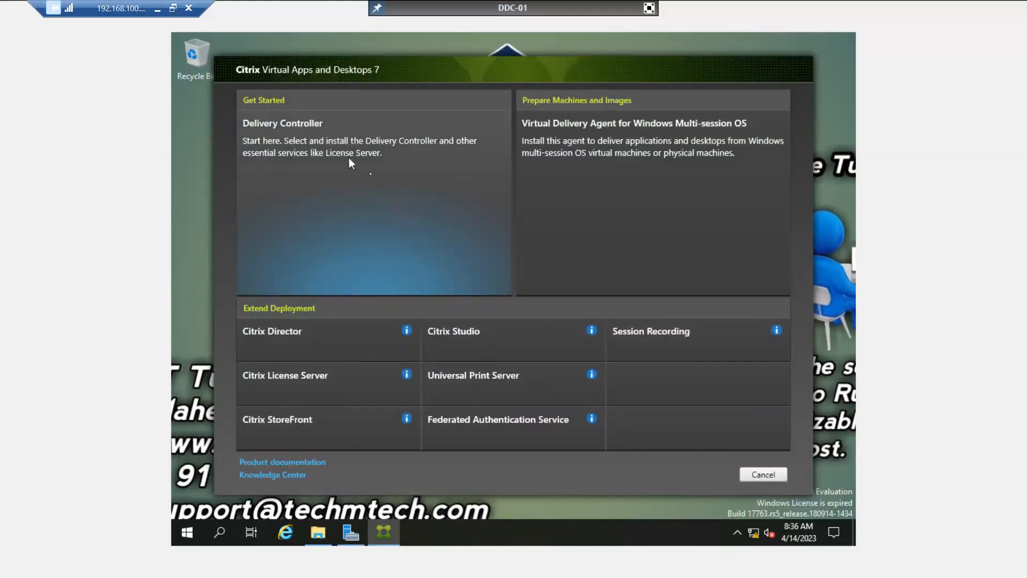
{"action": "left_click", "coordinate": [370, 174]}
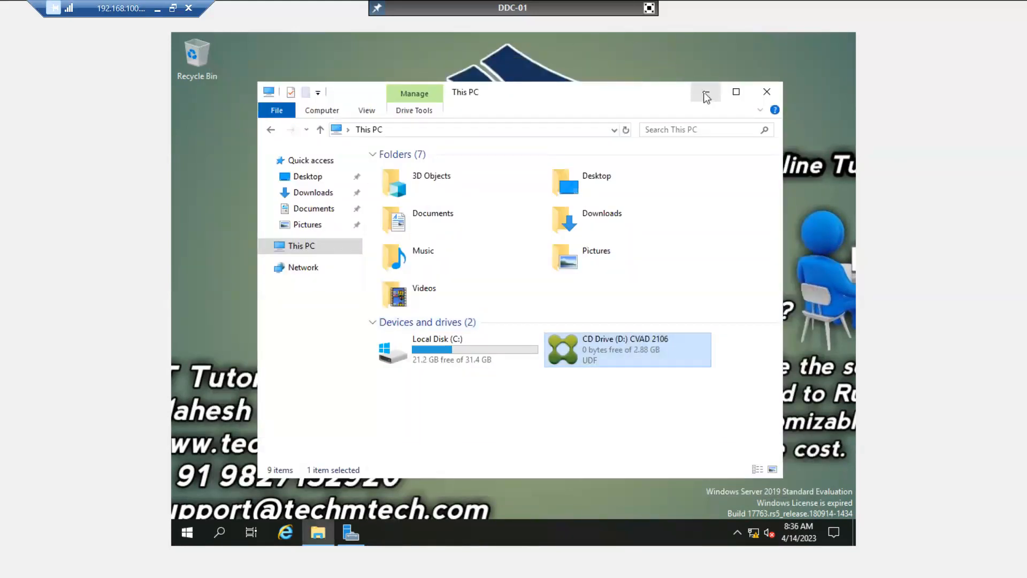
- Minimize the This PC window and display the Local Server page in Server Manager
{"action": "left_click", "coordinate": [706, 95]}
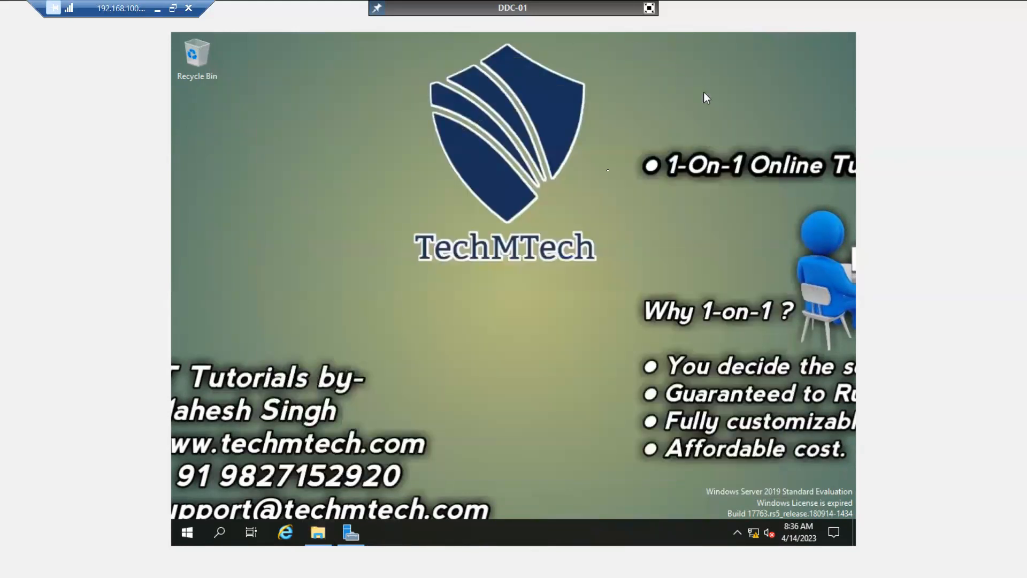
{"action": "left_click", "coordinate": [351, 532]}
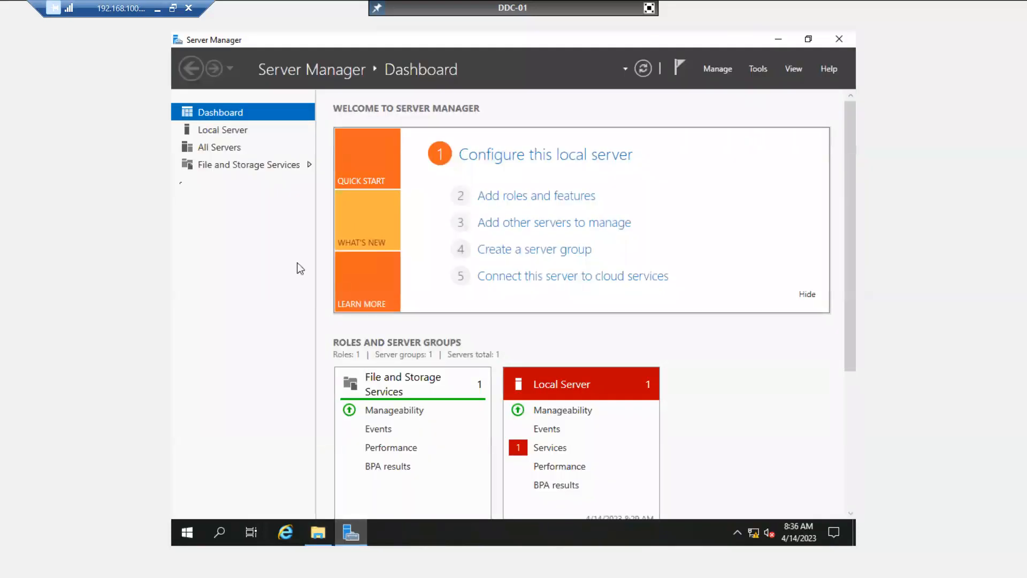
{"action": "left_click", "coordinate": [210, 132]}
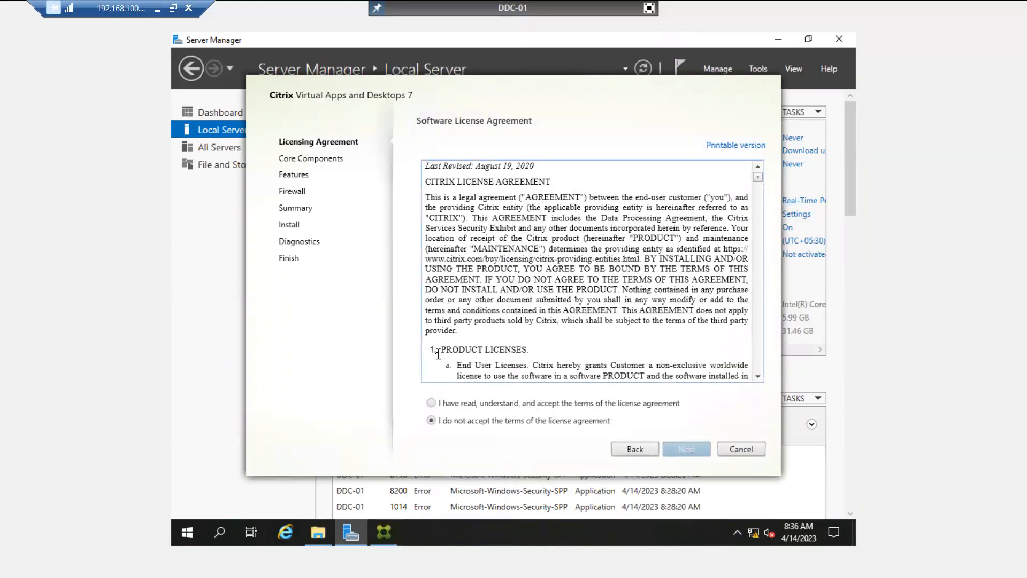
- Accept the license agreement and proceed with all four core components, both optional features and automatic firewall rules
{"action": "left_click", "coordinate": [431, 403]}
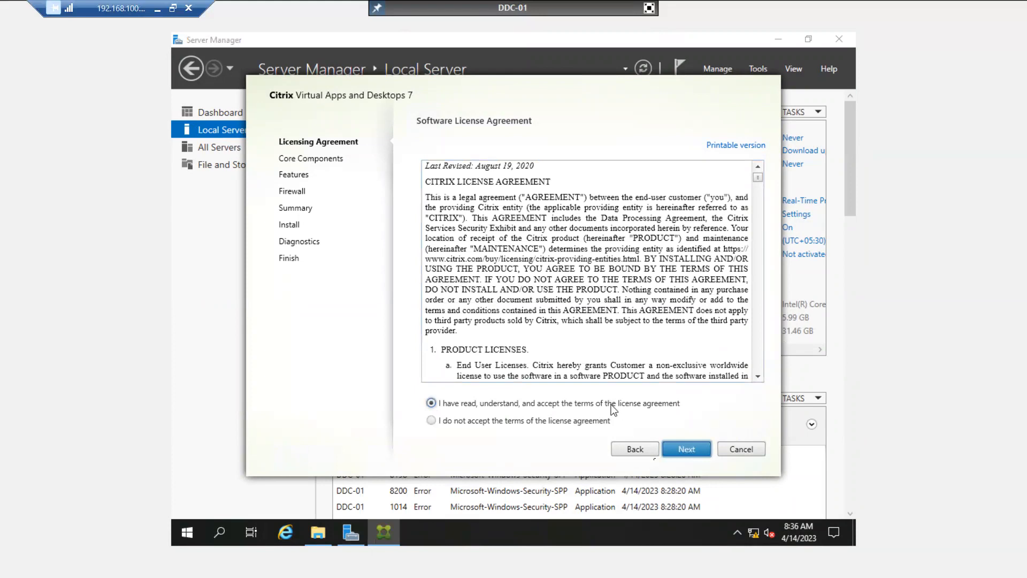
{"action": "left_click", "coordinate": [678, 452]}
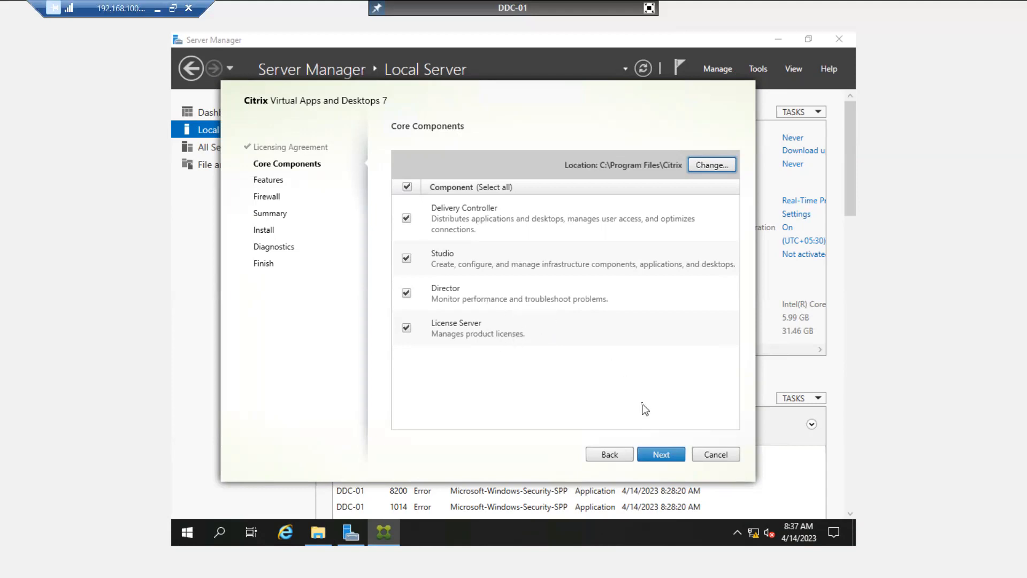
{"action": "left_click", "coordinate": [664, 452]}
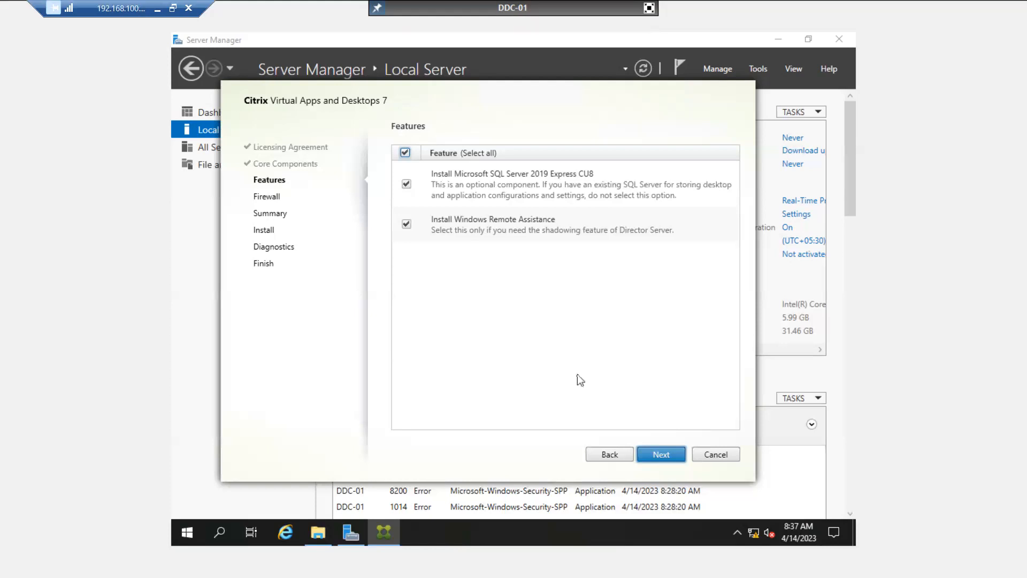
{"action": "left_click", "coordinate": [657, 455]}
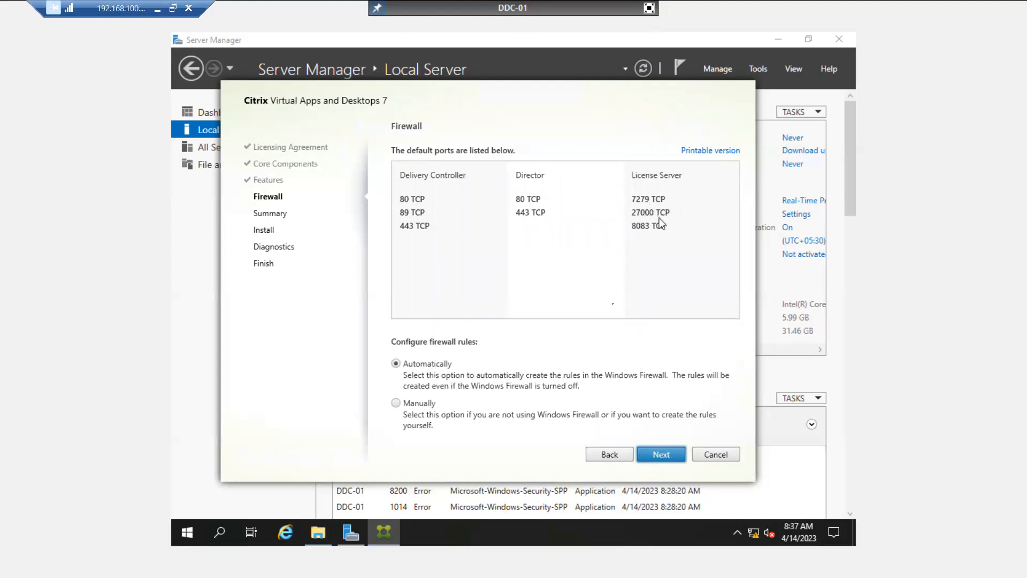
{"action": "left_click", "coordinate": [658, 455]}
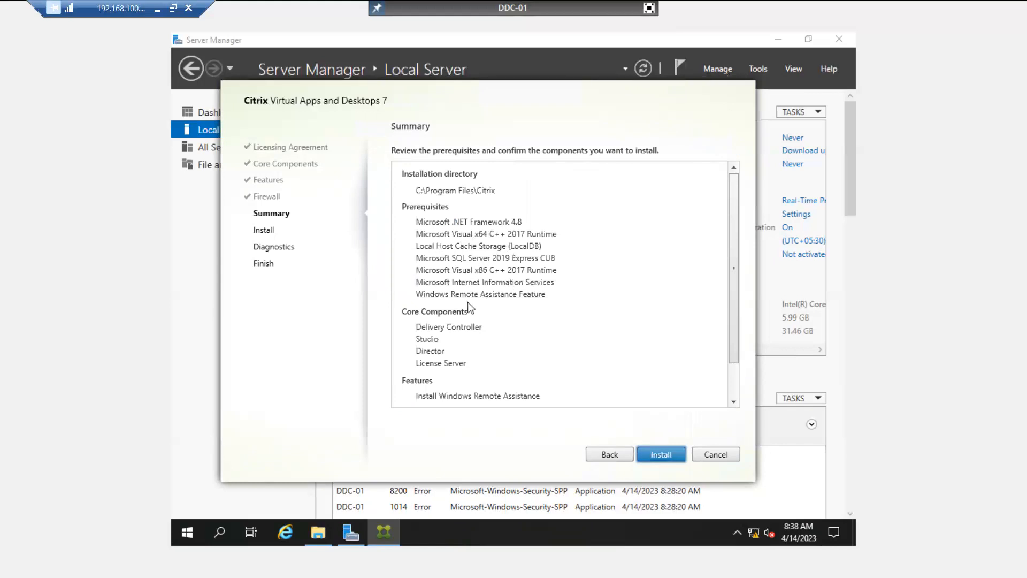
- Review the installation summary, start installing the prerequisites and components, and bring the file extraction progress window into view
{"action": "scroll", "coordinate": [528, 306], "scroll_direction": "down", "scroll_amount": 2}
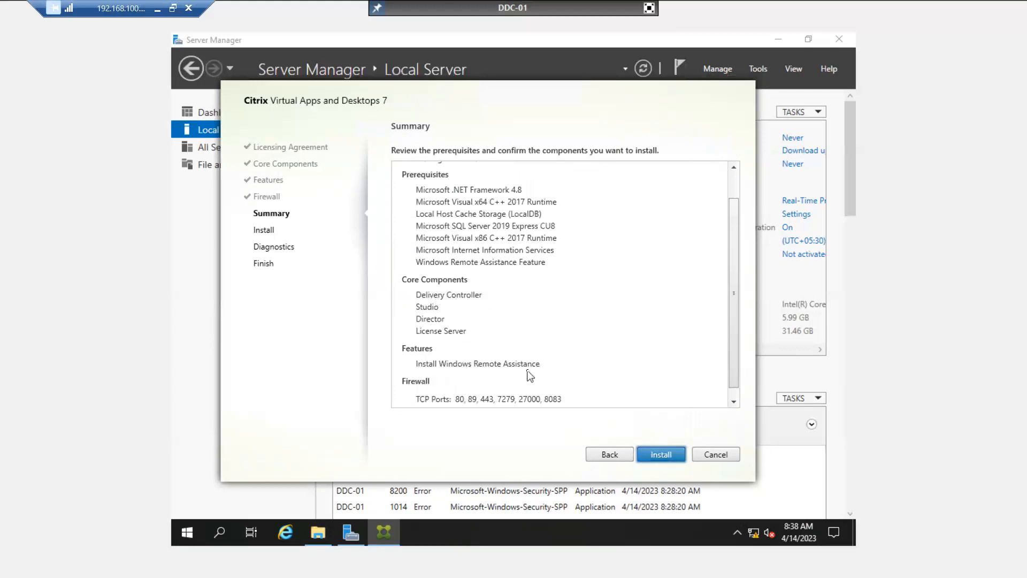
{"action": "scroll", "coordinate": [527, 370], "scroll_direction": "down", "scroll_amount": 1}
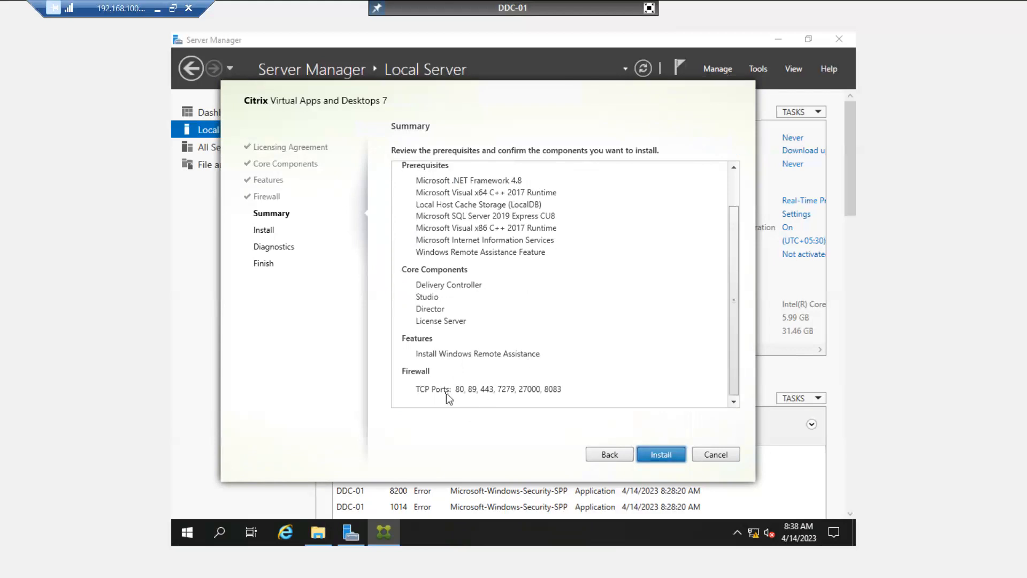
{"action": "left_click", "coordinate": [655, 454]}
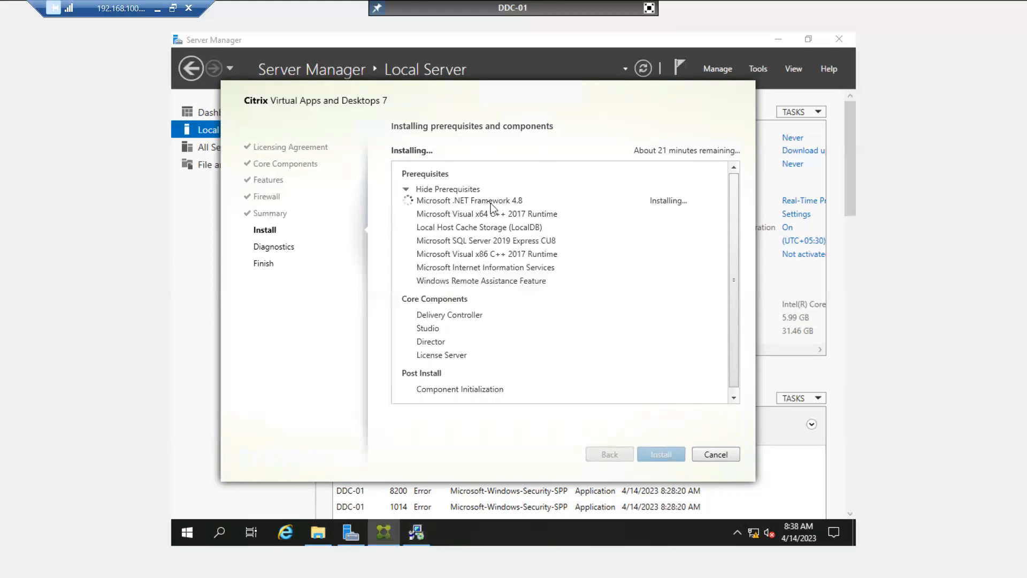
{"action": "left_click", "coordinate": [422, 528]}
{"action": "left_click_drag", "start_coordinate": [454, 235], "coordinate": [404, 323]}
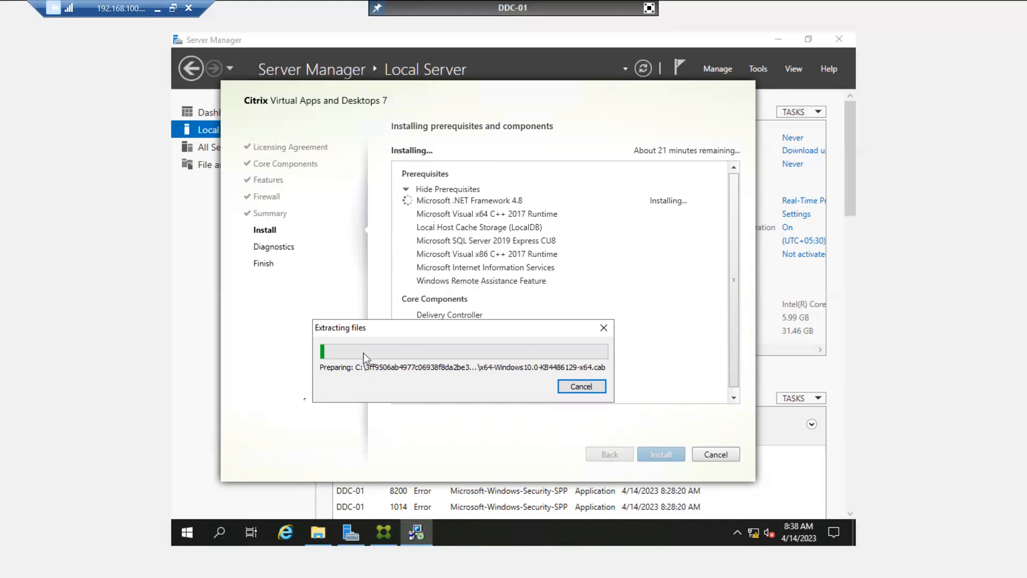
{"action": "left_click", "coordinate": [191, 533]}
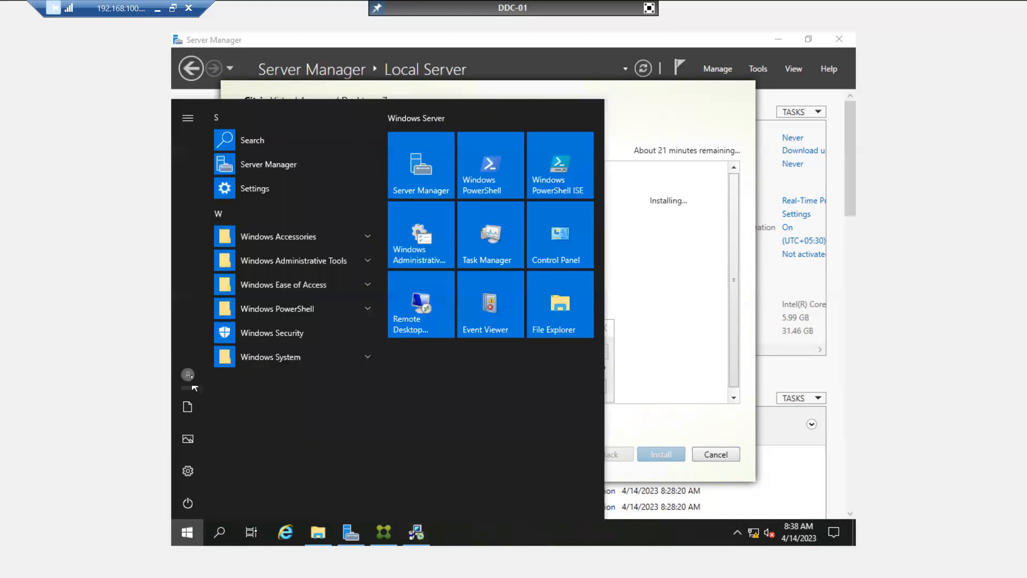
{"action": "left_click", "coordinate": [194, 124]}
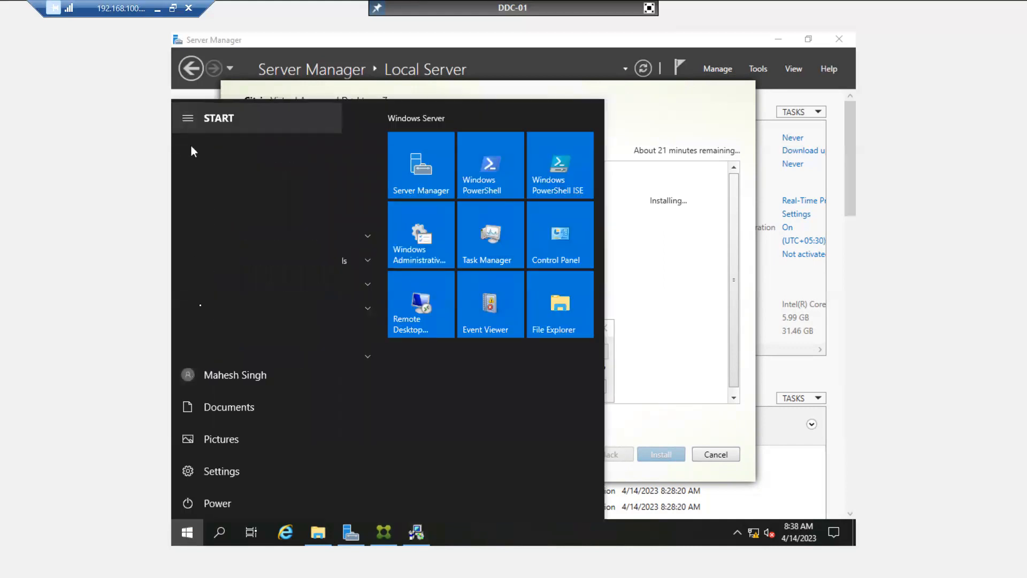
{"action": "left_click", "coordinate": [192, 119]}
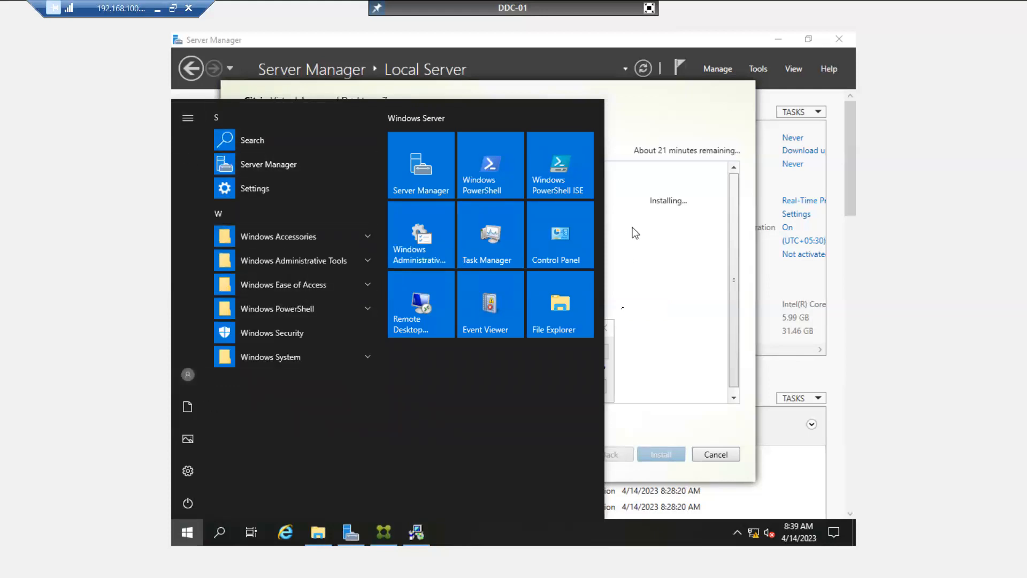
{"action": "left_click", "coordinate": [676, 341]}
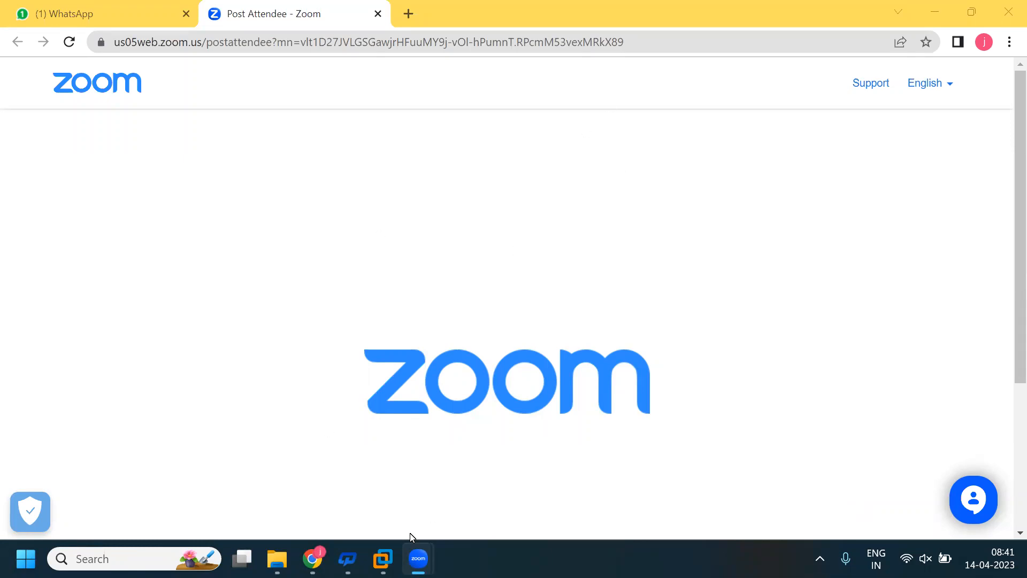
- Switch to VMware Workstation and check the consoles of the IN-DC01 and CTX-SF01 virtual machines
{"action": "mouse_move", "coordinate": [382, 558]}
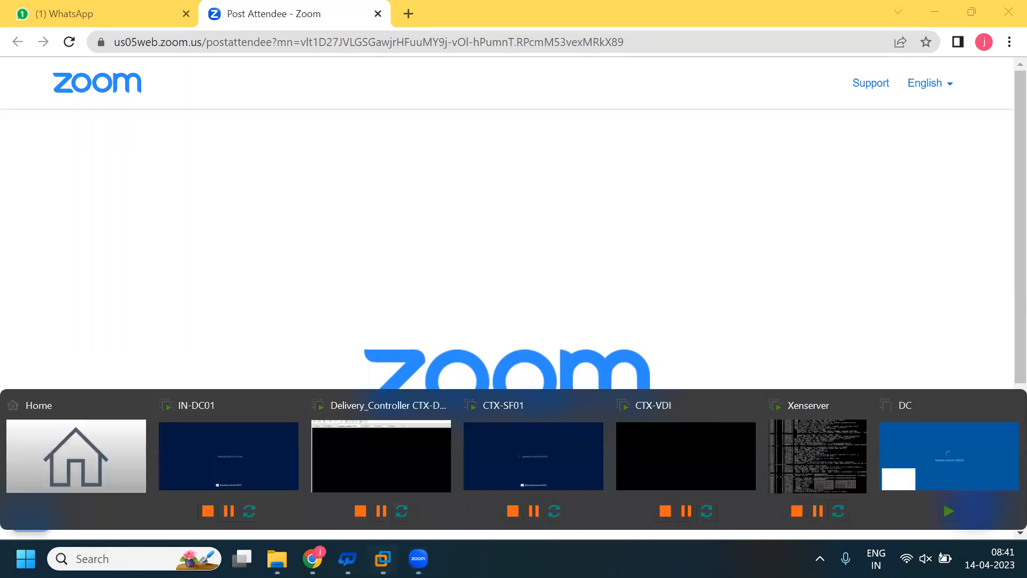
{"action": "left_click", "coordinate": [383, 476]}
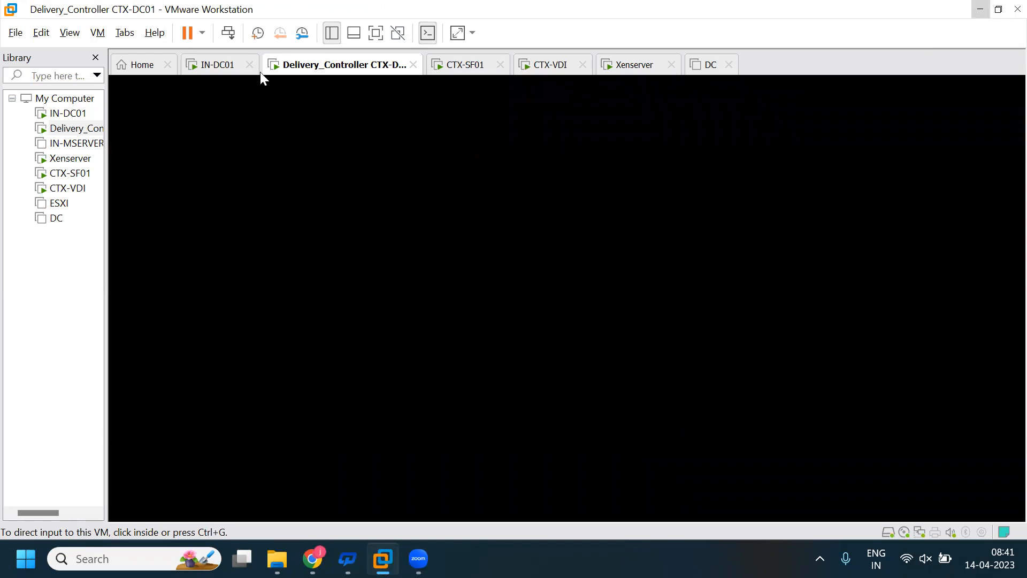
{"action": "left_click", "coordinate": [229, 68]}
{"action": "left_click", "coordinate": [317, 214]}
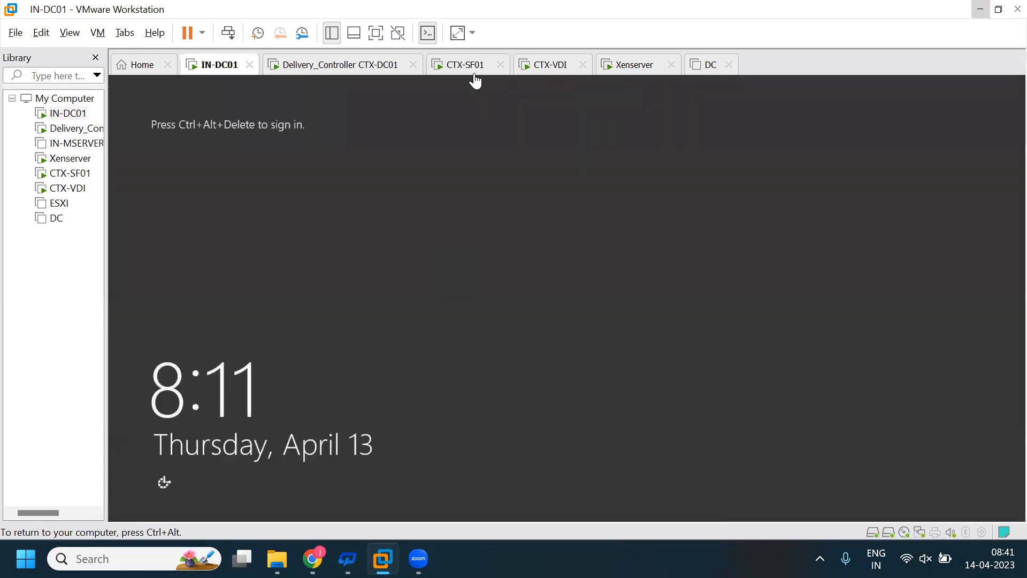
{"action": "left_click", "coordinate": [470, 65]}
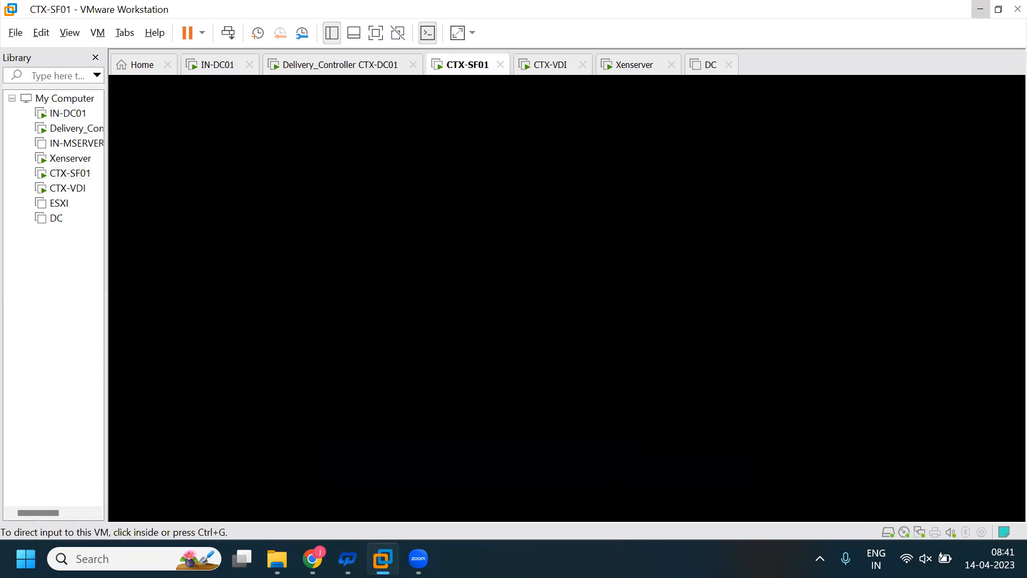
{"action": "left_click", "coordinate": [482, 214]}
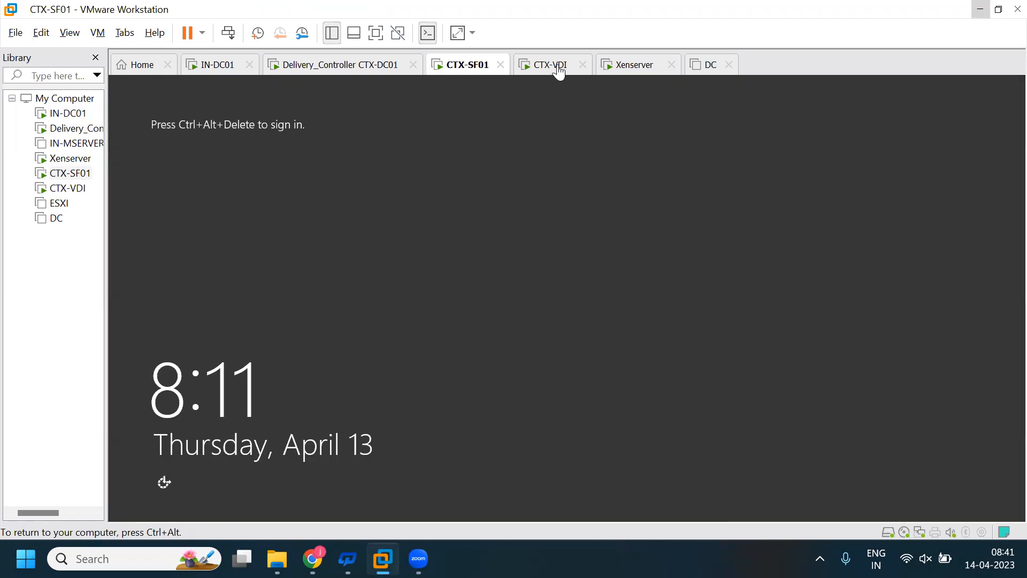
- Sign in to the CTX-VDI virtual machine with the account password and release the input back to the host
{"action": "left_click", "coordinate": [554, 66]}
{"action": "left_click", "coordinate": [567, 142]}
{"action": "left_click", "coordinate": [507, 245]}
{"action": "type", "text": "••••••••••••"}
{"action": "key", "text": "Return"}
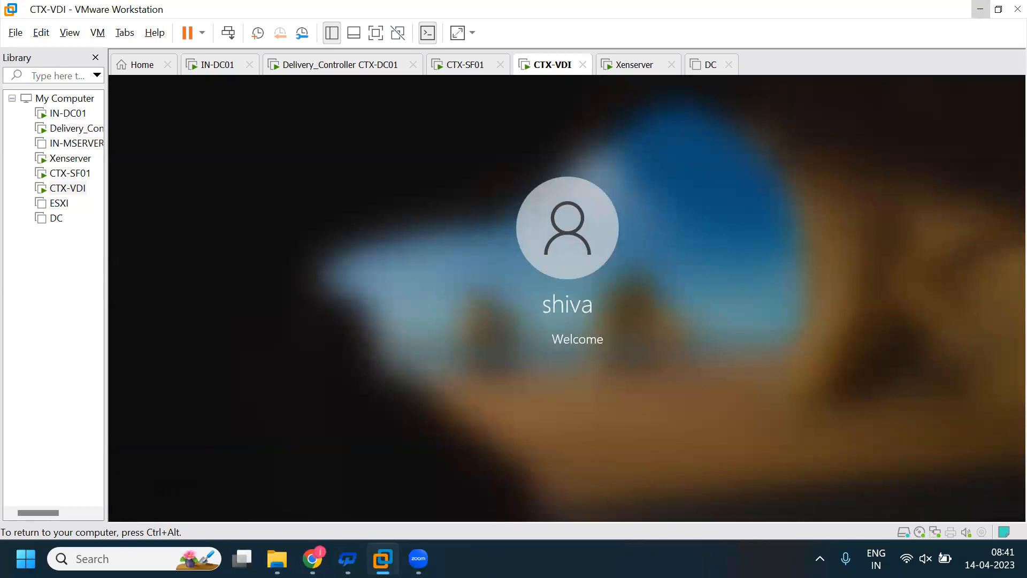
{"action": "key", "text": "ctrl+alt"}
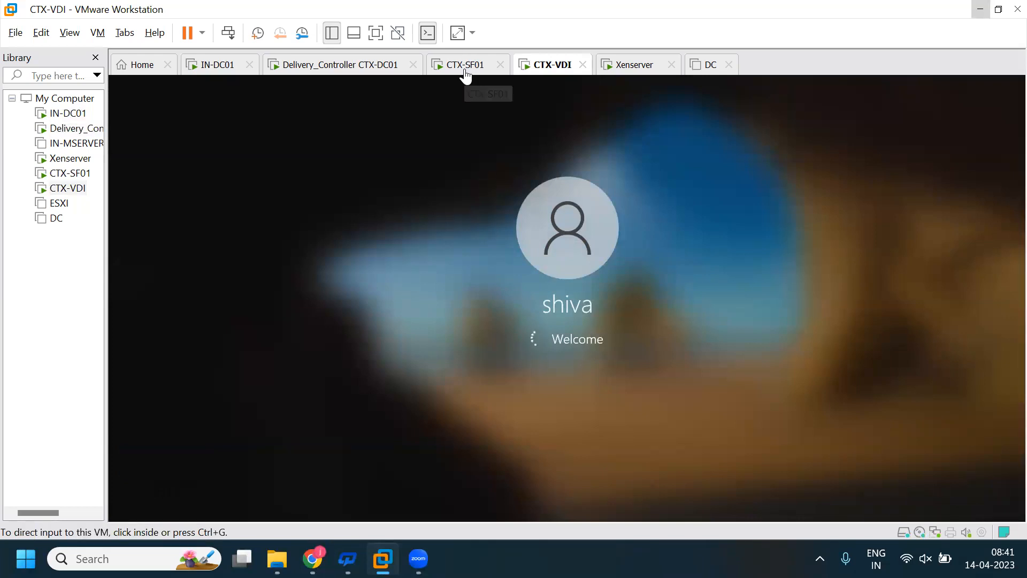
- Sign in to CTX-SF01 with the Administrator password, then switch to the Delivery_Controller CTX-DC01 virtual machine
{"action": "left_click", "coordinate": [465, 65]}
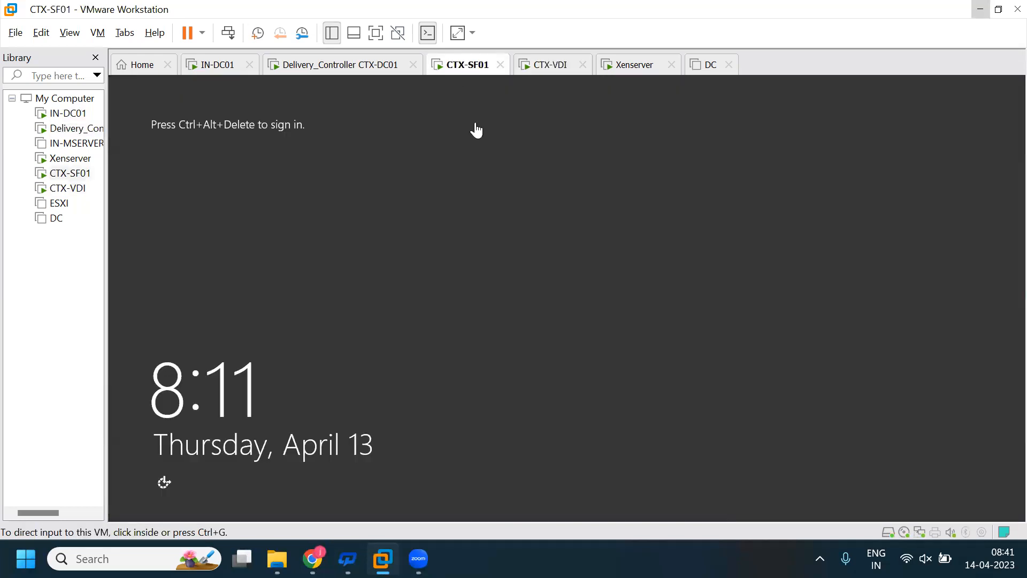
{"action": "left_click", "coordinate": [229, 33]}
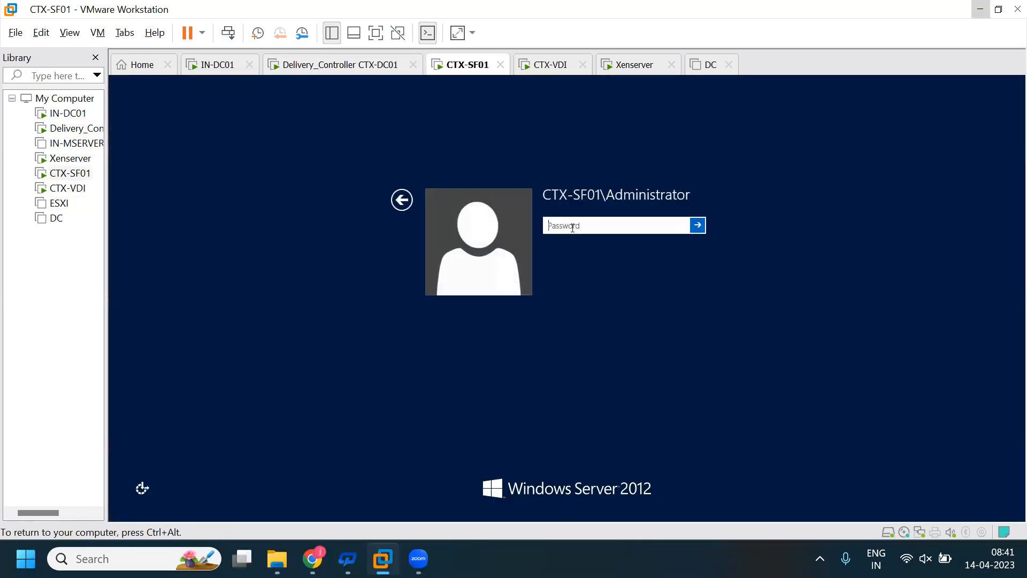
{"action": "type", "text": "•••••••••••"}
{"action": "key", "text": "Return"}
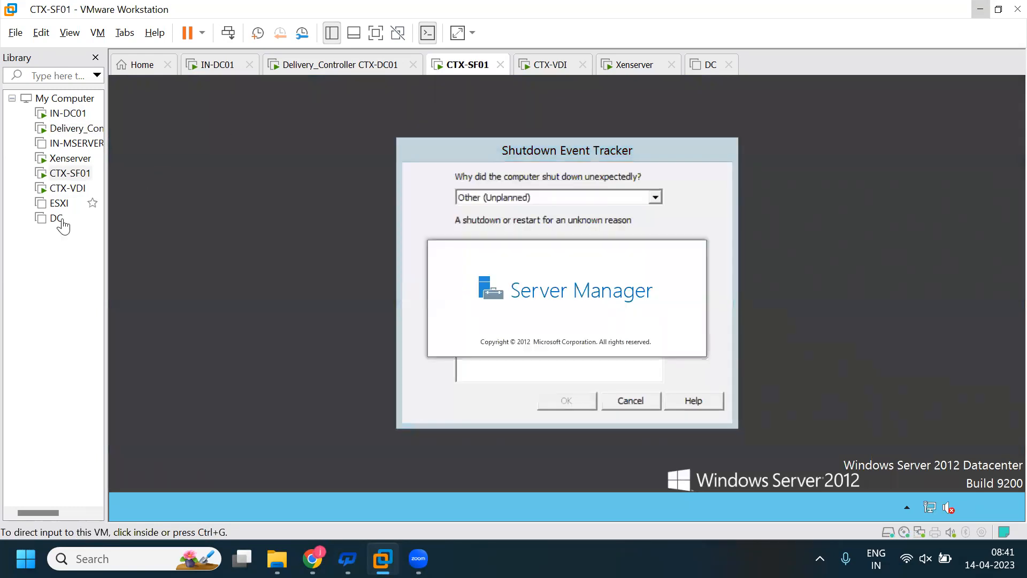
{"action": "left_click", "coordinate": [644, 338]}
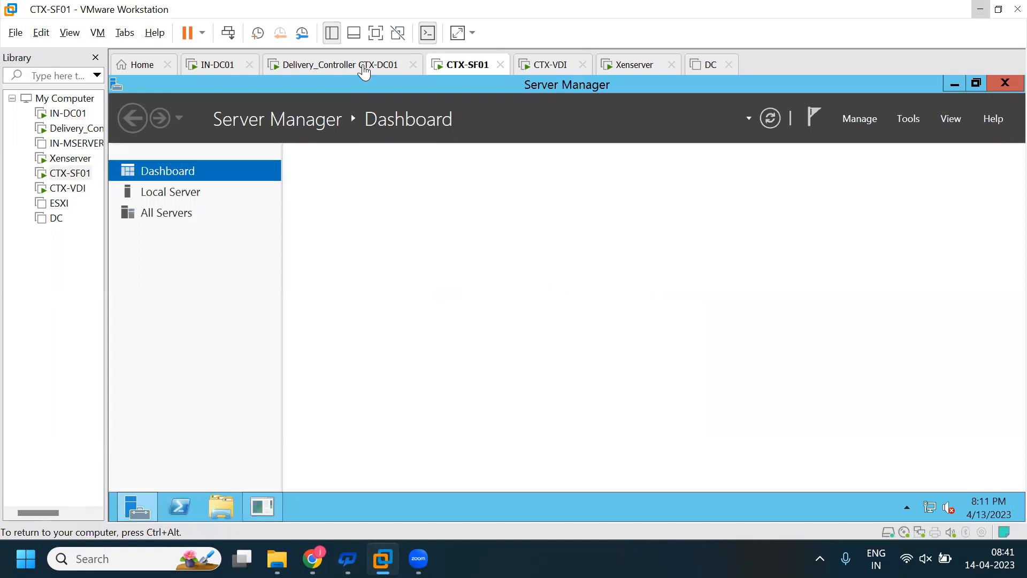
{"action": "left_click", "coordinate": [367, 68]}
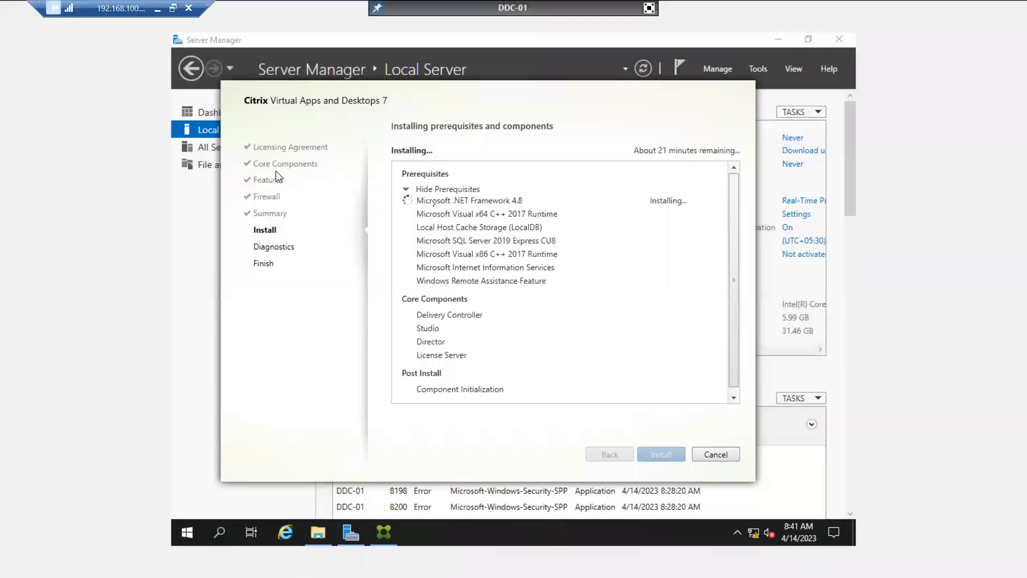
- Move the Citrix setup window slightly lower on DDC-01 and leave the console's full-screen view
{"action": "left_click", "coordinate": [268, 92]}
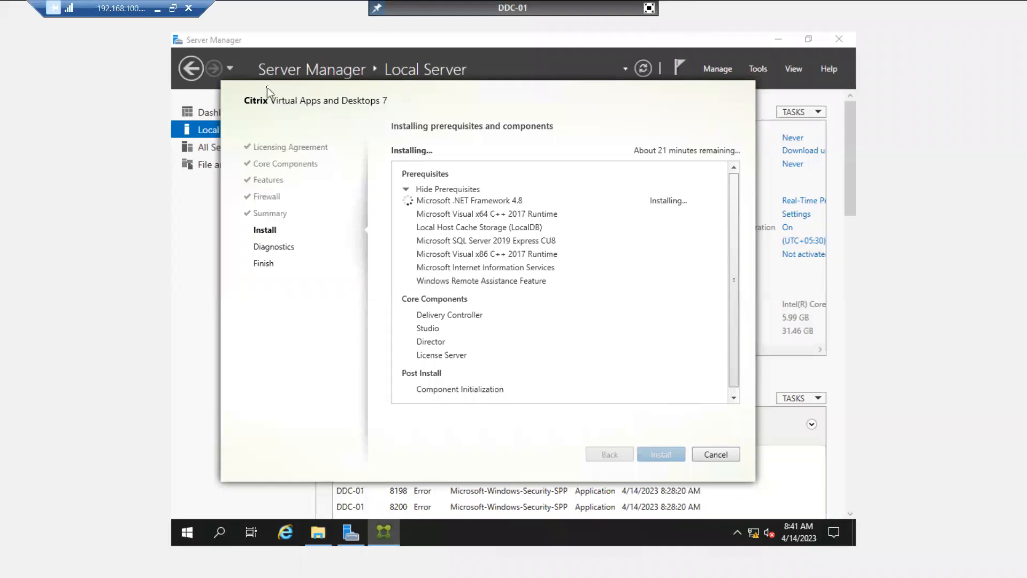
{"action": "left_click_drag", "start_coordinate": [268, 88], "coordinate": [264, 105]}
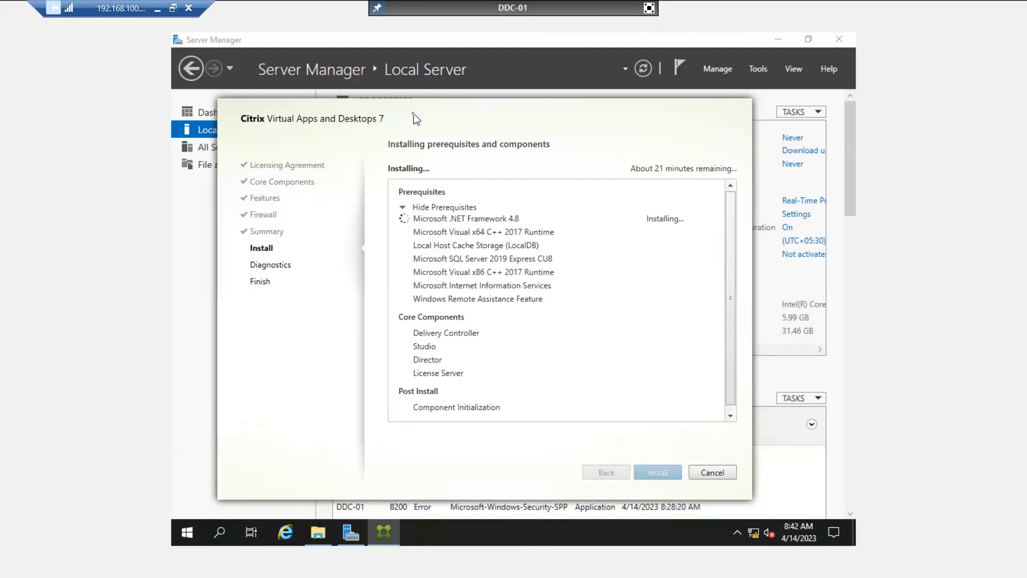
{"action": "left_click", "coordinate": [649, 9]}
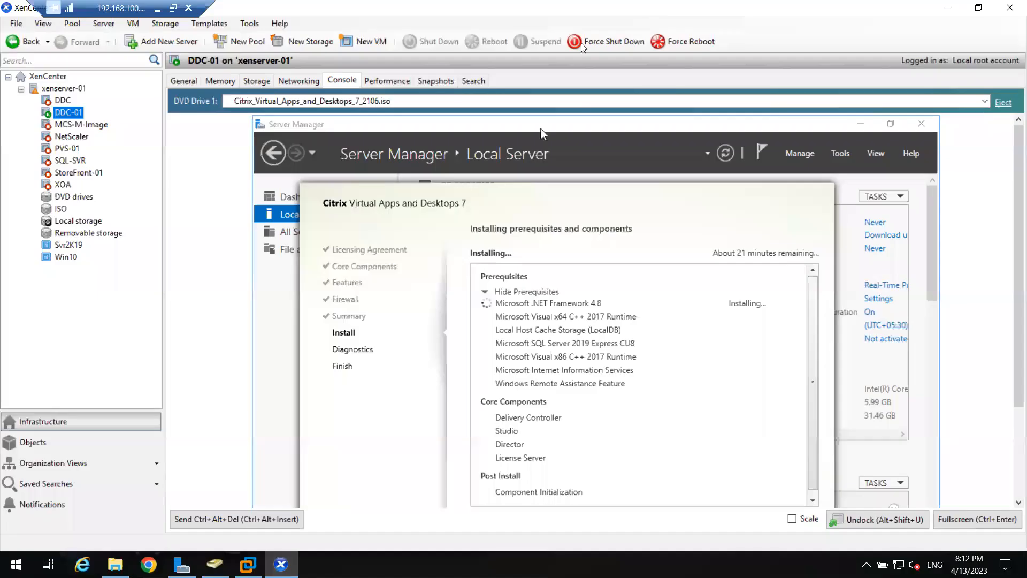
- Check the memory allocation and the storage repositories of xenserver-01
{"action": "left_click", "coordinate": [69, 88]}
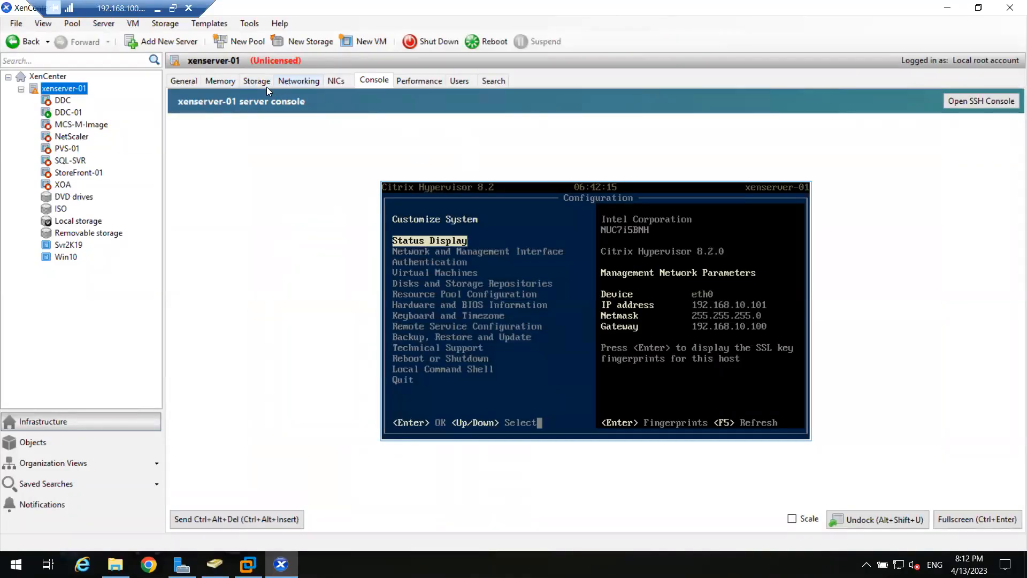
{"action": "left_click", "coordinate": [218, 79]}
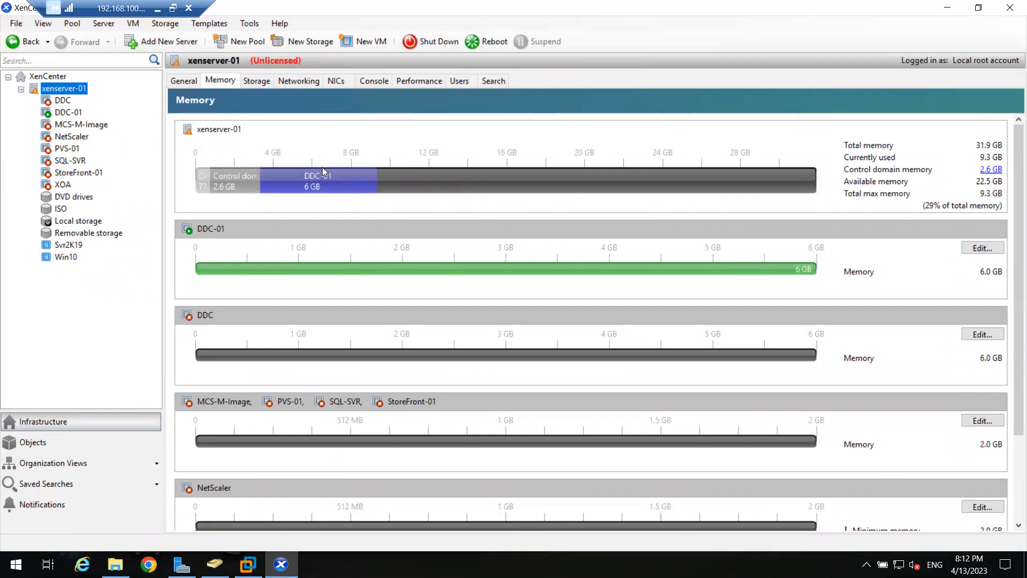
{"action": "left_click", "coordinate": [256, 81]}
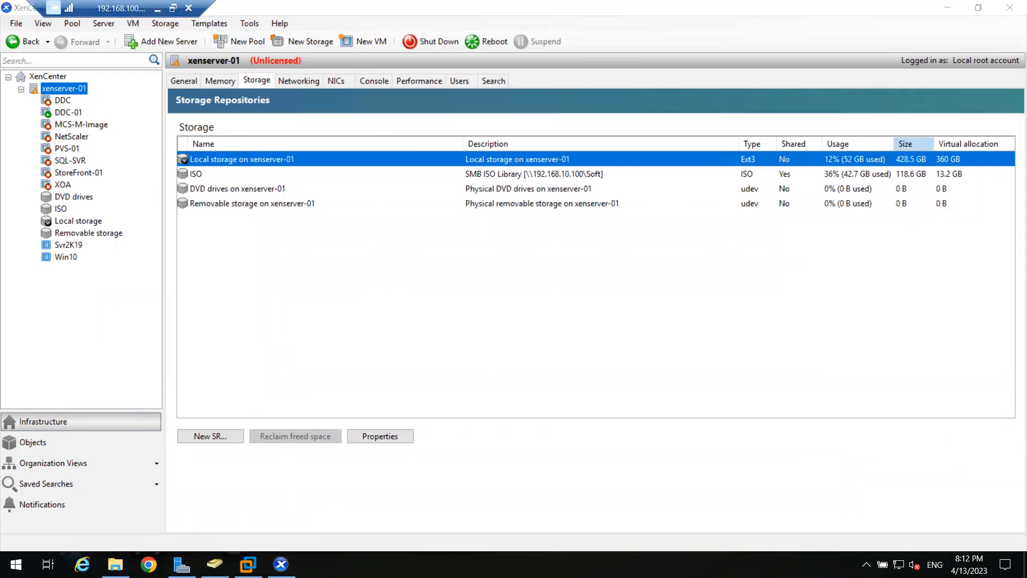
- Open Task Manager on the remote host, check its CPU and memory performance, and minimize VMware Workstation
{"action": "right_click", "coordinate": [377, 568]}
{"action": "left_click", "coordinate": [443, 506]}
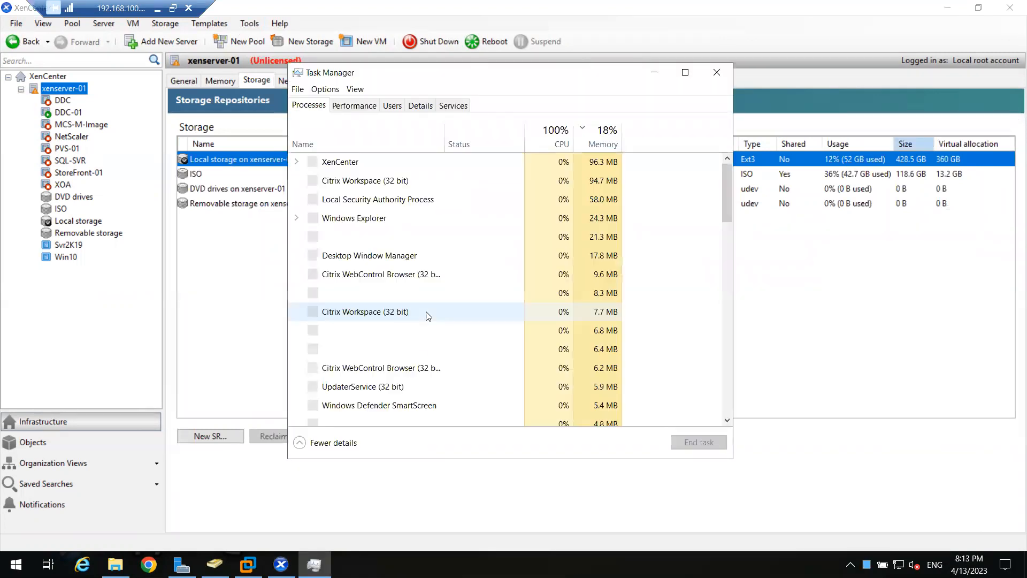
{"action": "left_click", "coordinate": [353, 107]}
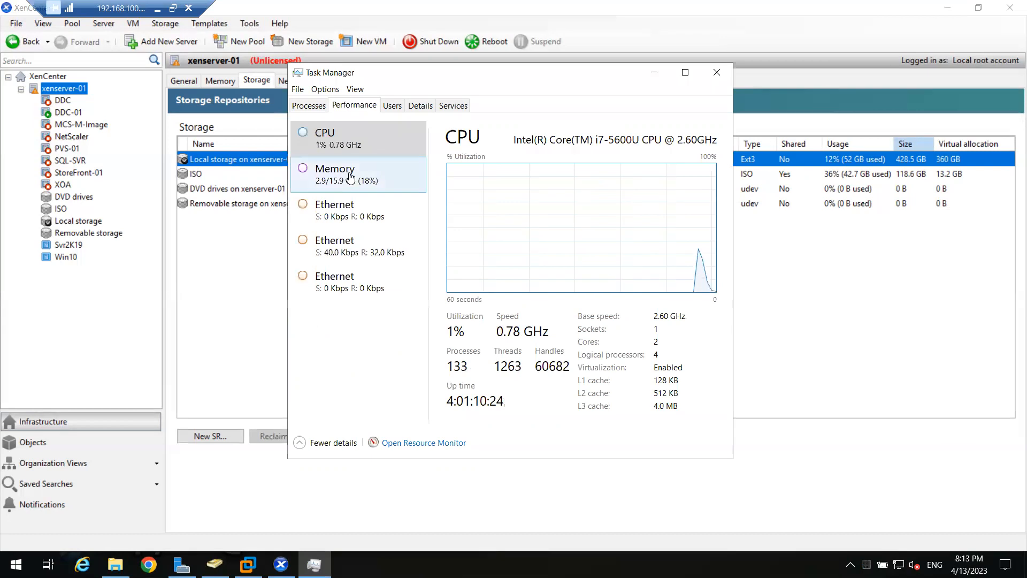
{"action": "left_click", "coordinate": [367, 181]}
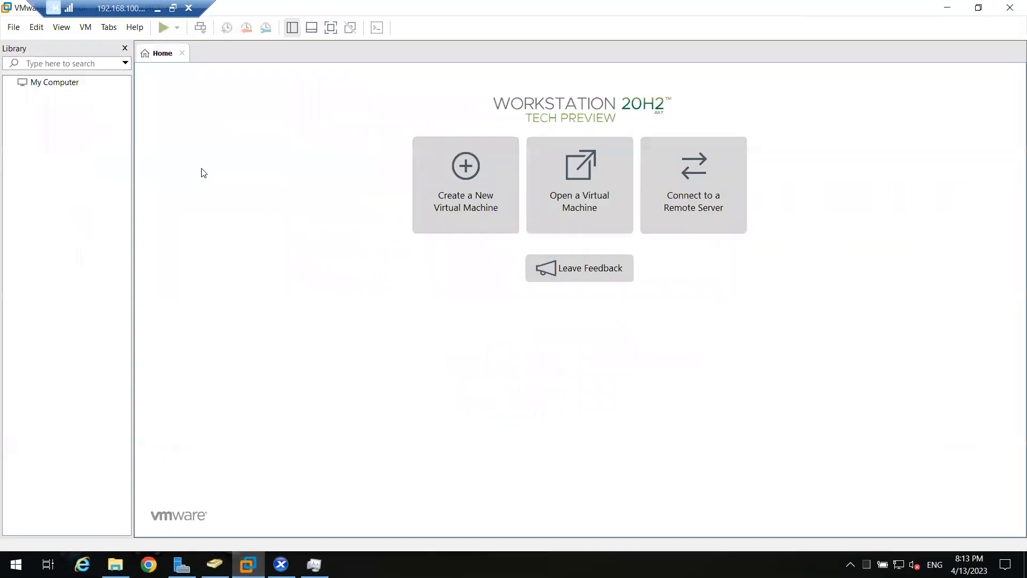
{"action": "left_click", "coordinate": [951, 7]}
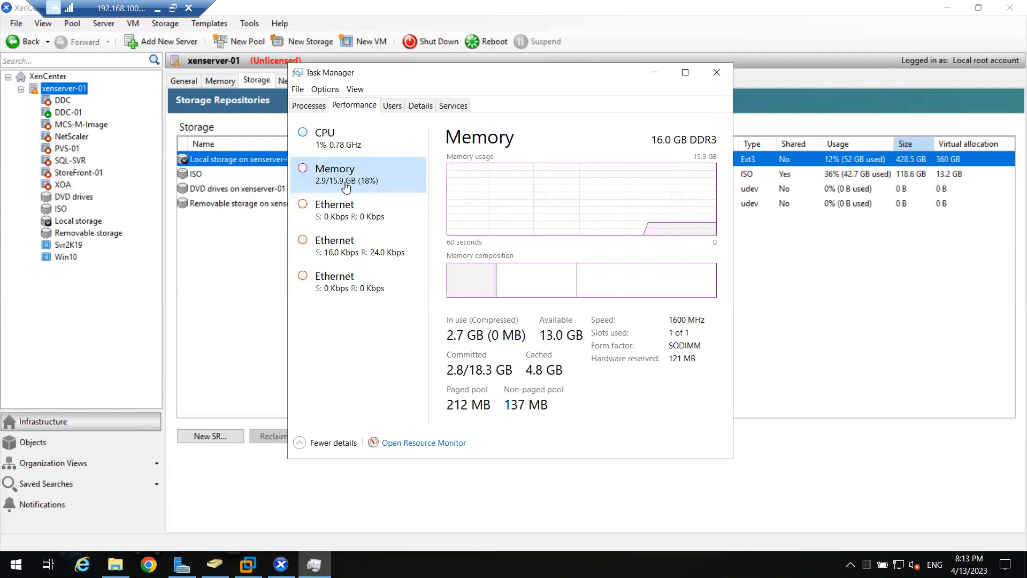
- Review the local storage and memory allocation of xenserver-01 in XenCenter, then minimize it
{"action": "left_click", "coordinate": [284, 219]}
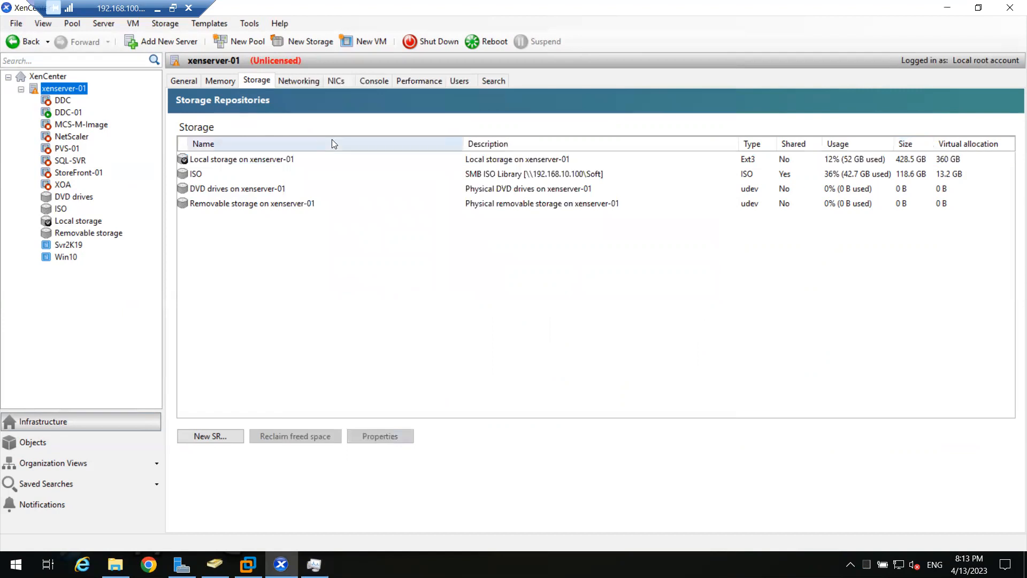
{"action": "left_click", "coordinate": [236, 160]}
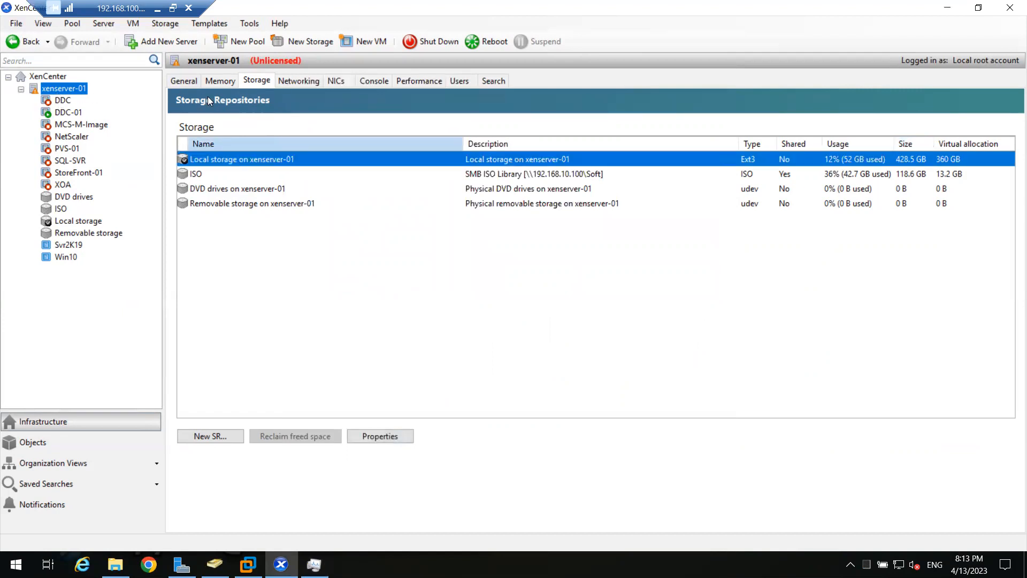
{"action": "left_click", "coordinate": [218, 79]}
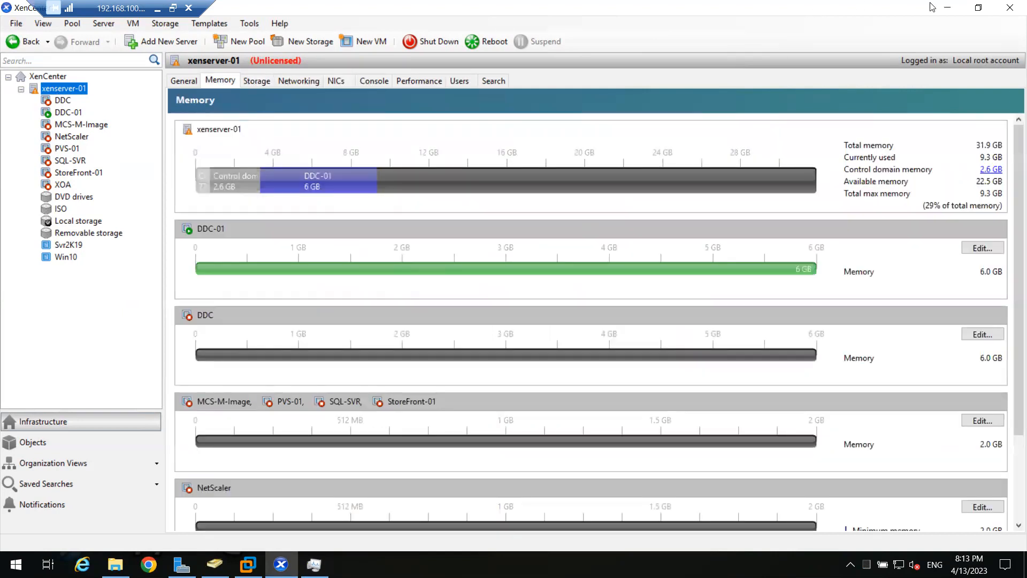
{"action": "left_click", "coordinate": [946, 7]}
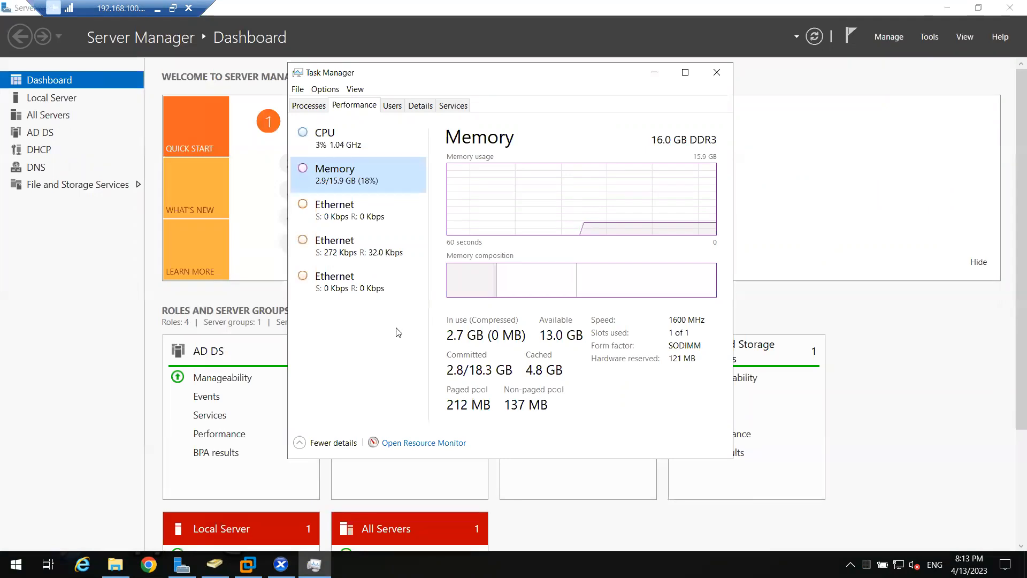
- Switch to the Citrix Intro presentation in PowerPoint and set the DDC machine's RAM to 4 GB on the Virtual Machines in Test Lab slide
{"action": "left_click", "coordinate": [155, 8]}
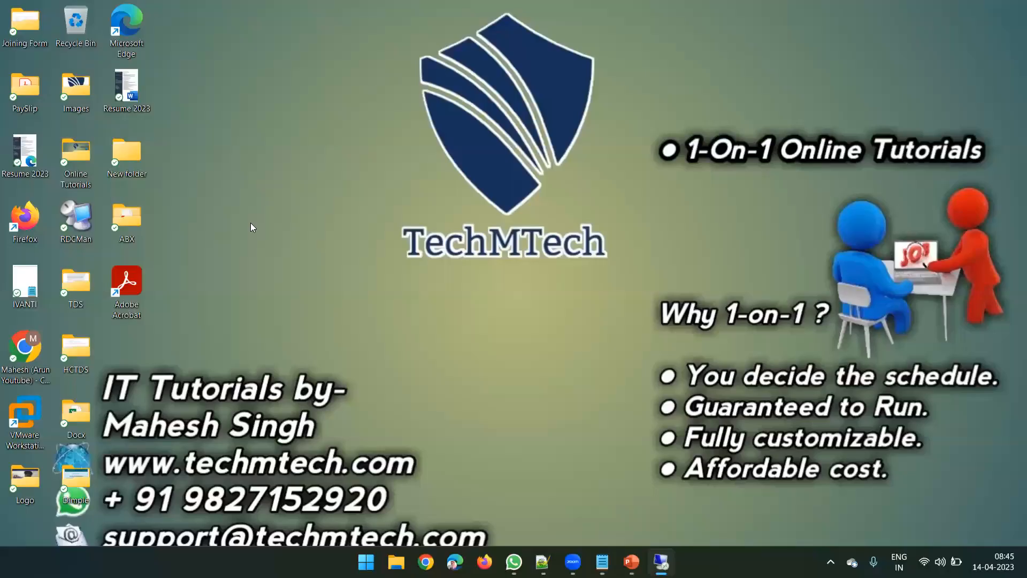
{"action": "left_click", "coordinate": [631, 561]}
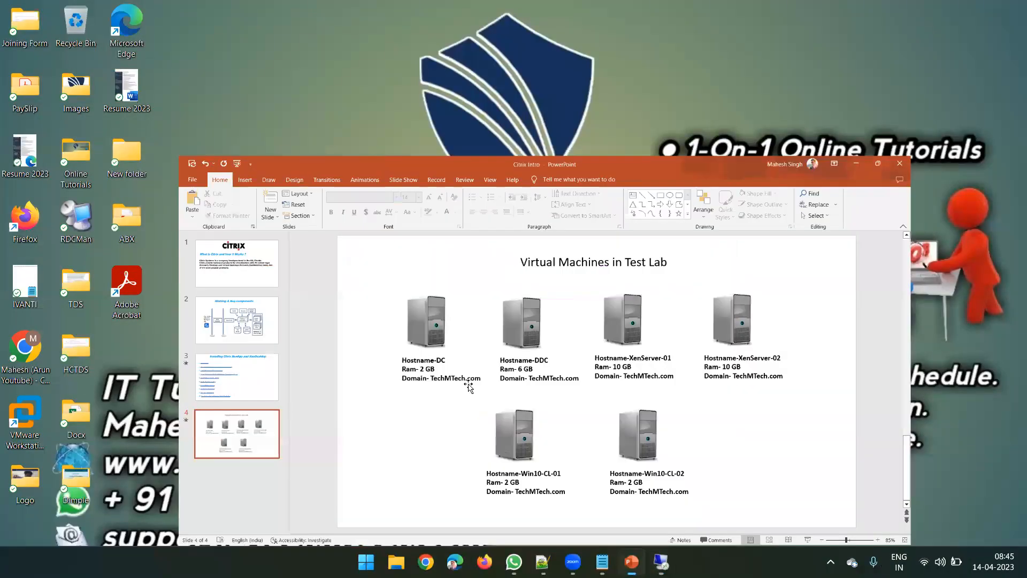
{"action": "left_click", "coordinate": [492, 304]}
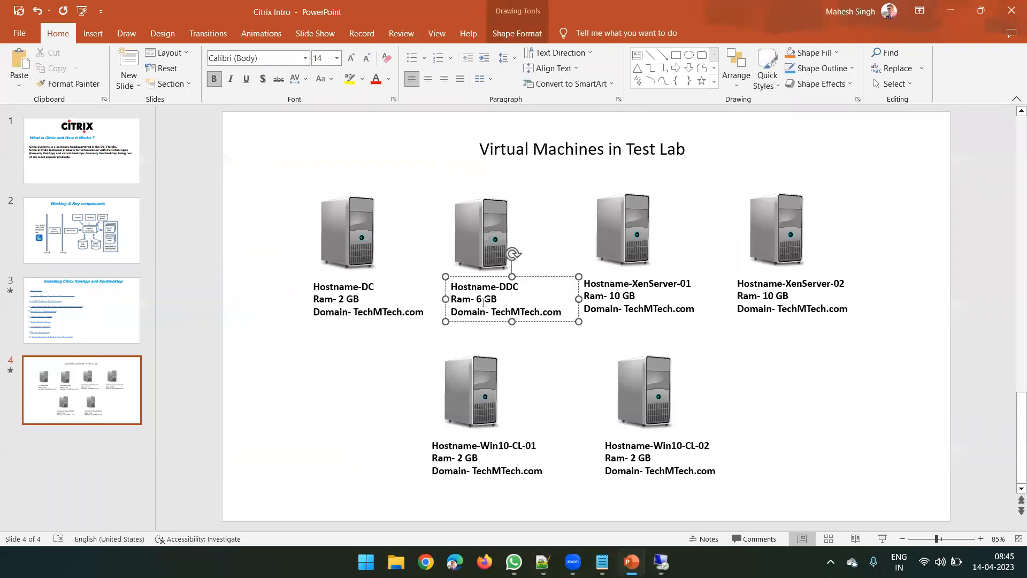
{"action": "key", "text": "BackSpace"}
{"action": "type", "text": "4"}
- Set the RAM of XenServer-01 to 6 GB on the test lab slide and deselect its text
{"action": "left_click", "coordinate": [622, 297]}
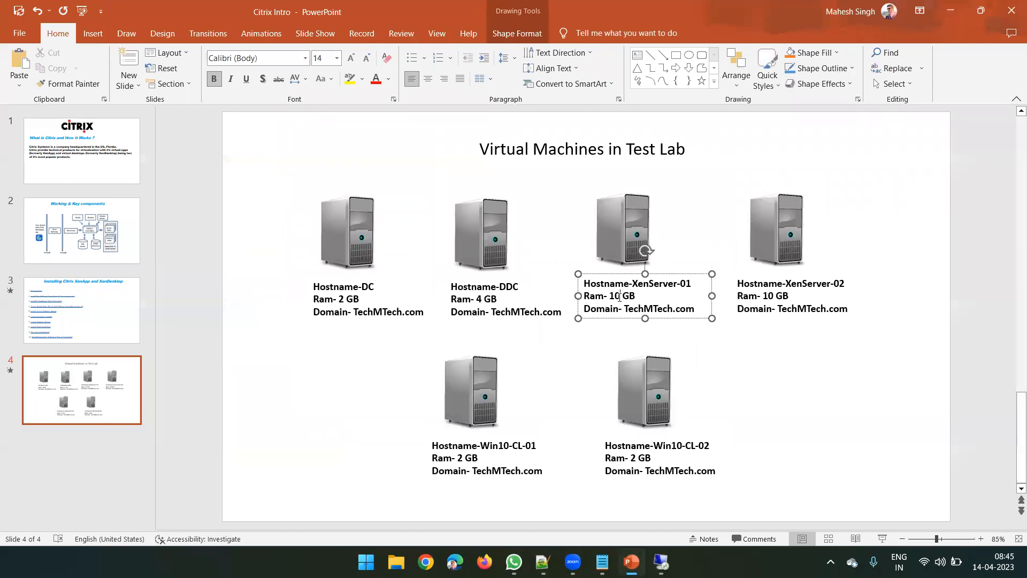
{"action": "key", "text": "BackSpace"}
{"action": "key", "text": "BackSpace"}
{"action": "type", "text": "6"}
{"action": "left_click_drag", "start_coordinate": [633, 295], "coordinate": [589, 297]}
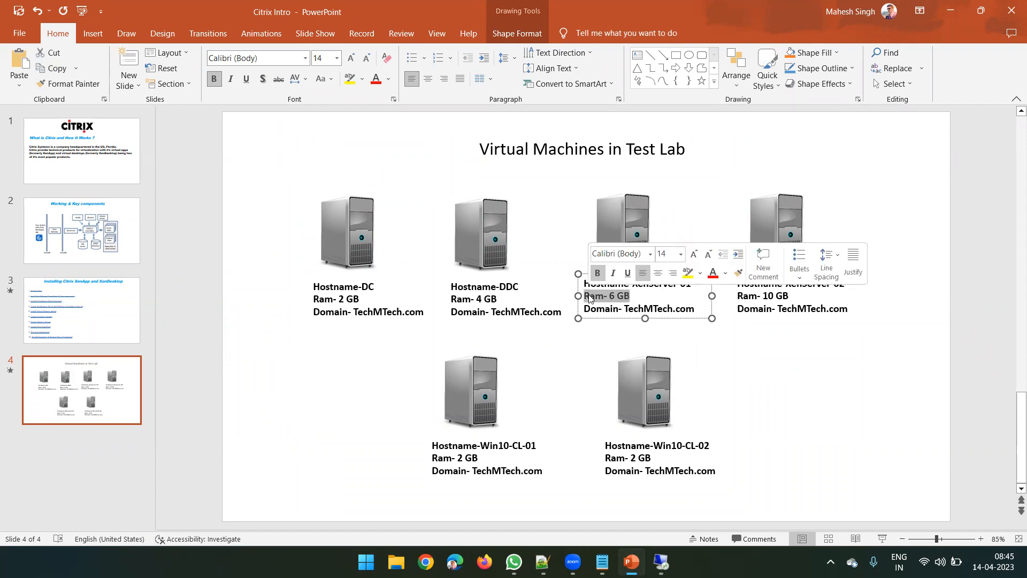
{"action": "left_click", "coordinate": [581, 358]}
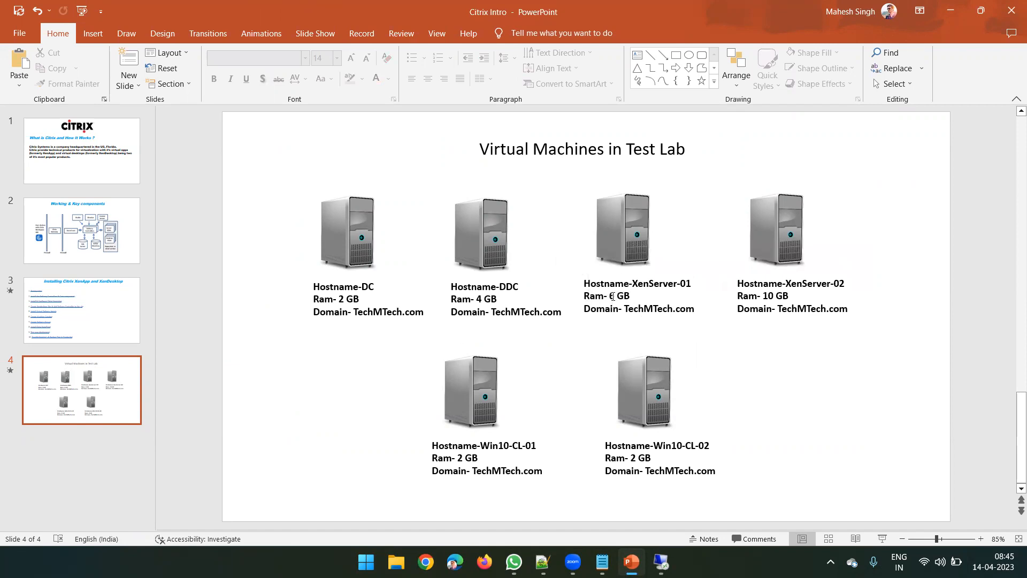
- Point out the RAM values of DDC and XenServer-01 on the slide, then minimize PowerPoint
{"action": "left_click", "coordinate": [481, 297]}
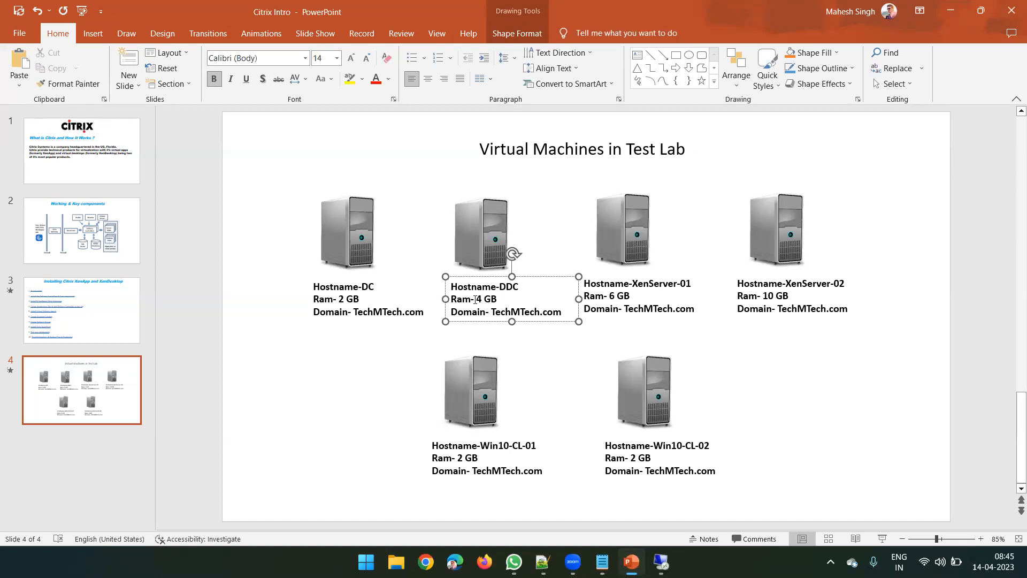
{"action": "left_click_drag", "start_coordinate": [476, 298], "coordinate": [498, 299]}
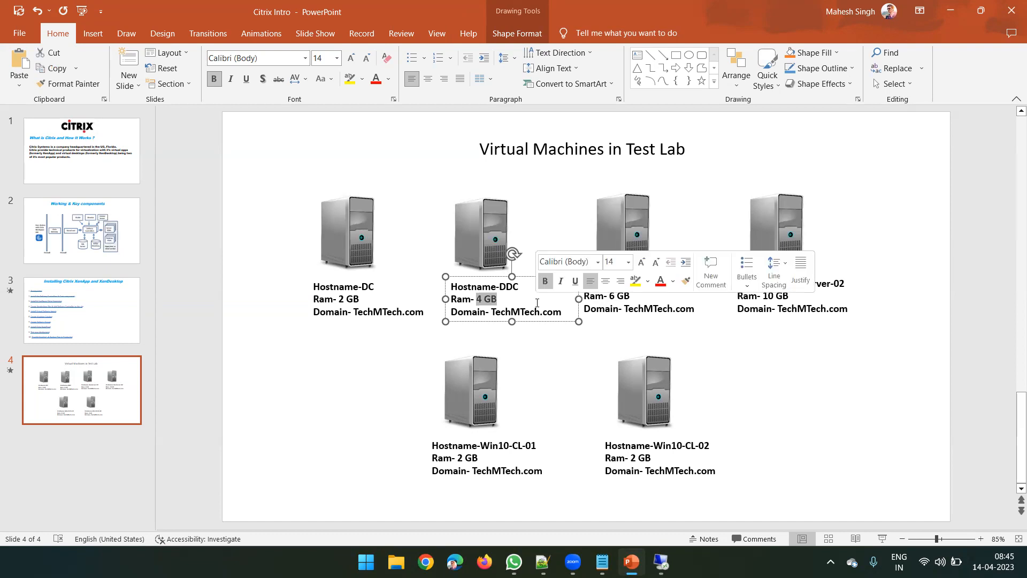
{"action": "double_click", "coordinate": [492, 299]}
{"action": "double_click", "coordinate": [479, 299]}
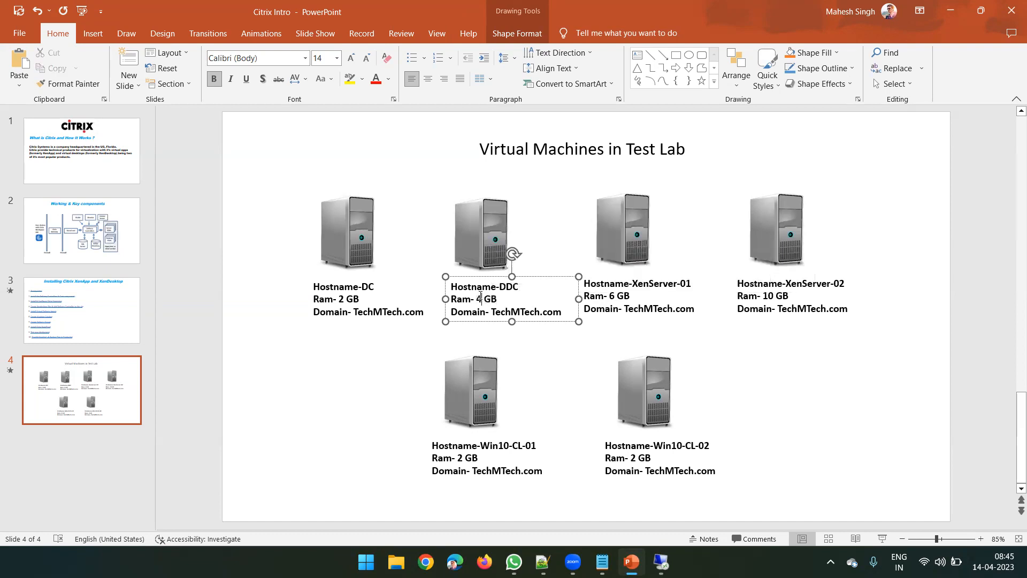
{"action": "double_click", "coordinate": [601, 309]}
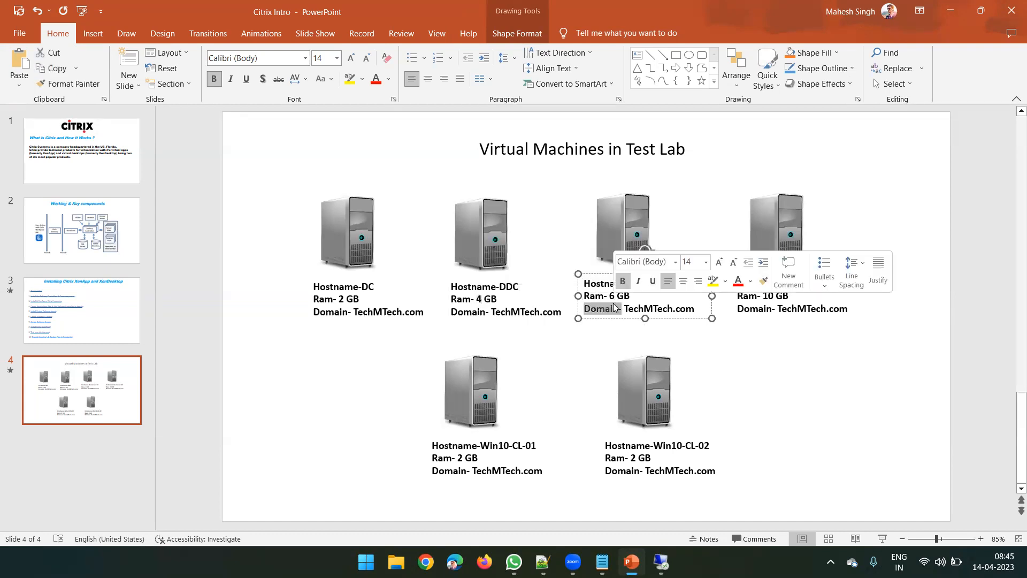
{"action": "left_click", "coordinate": [611, 296]}
{"action": "double_click", "coordinate": [614, 296]}
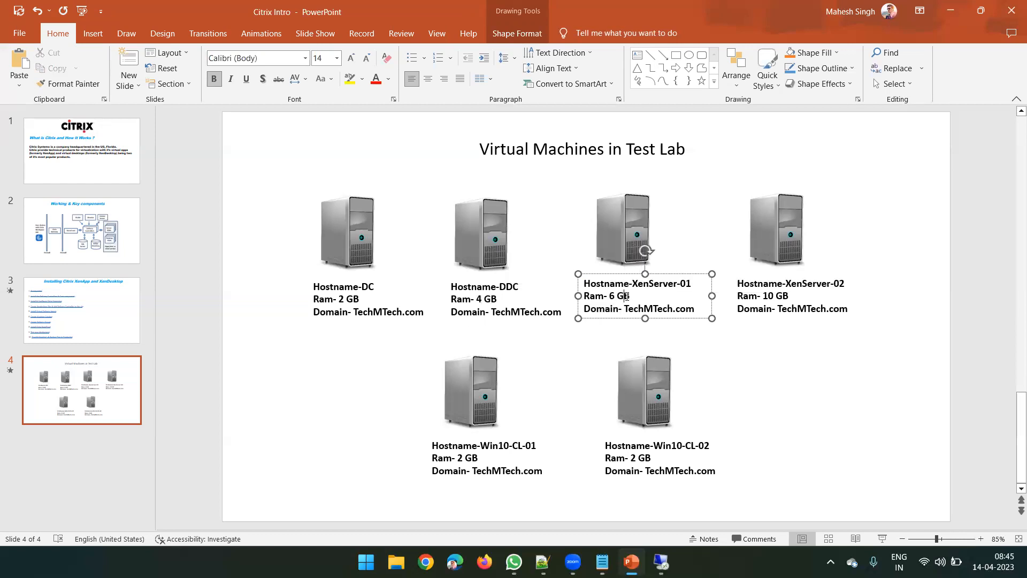
{"action": "left_click", "coordinate": [491, 300]}
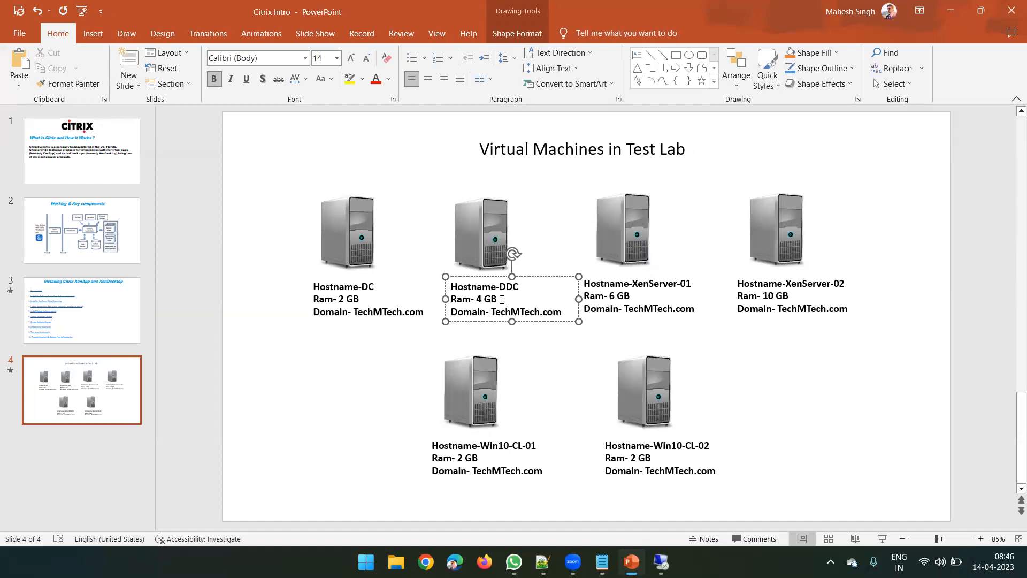
{"action": "left_click", "coordinate": [951, 7]}
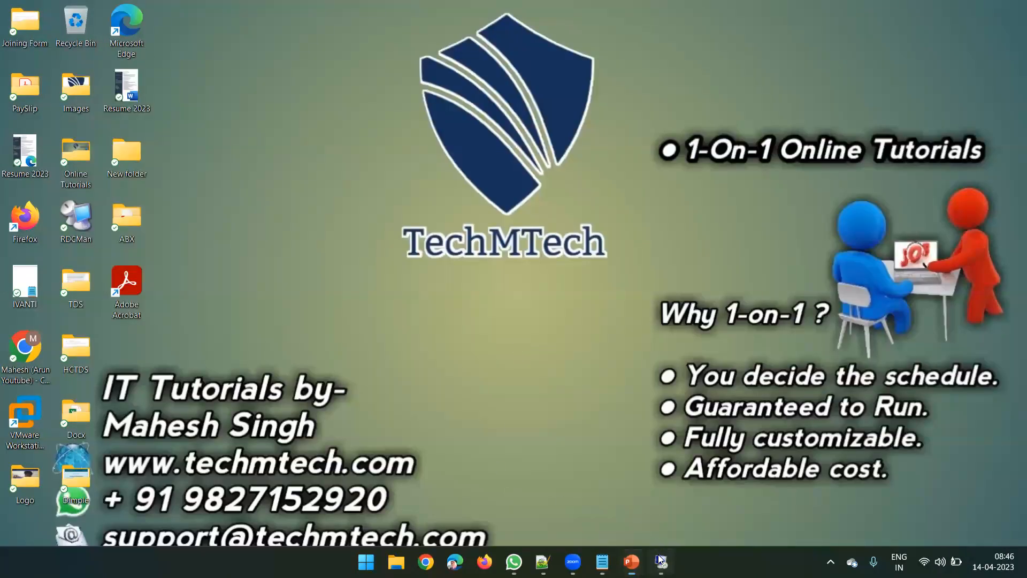
- Return to the remote desktop session and check the host's Ethernet, CPU and memory performance in Task Manager
{"action": "left_click", "coordinate": [661, 561]}
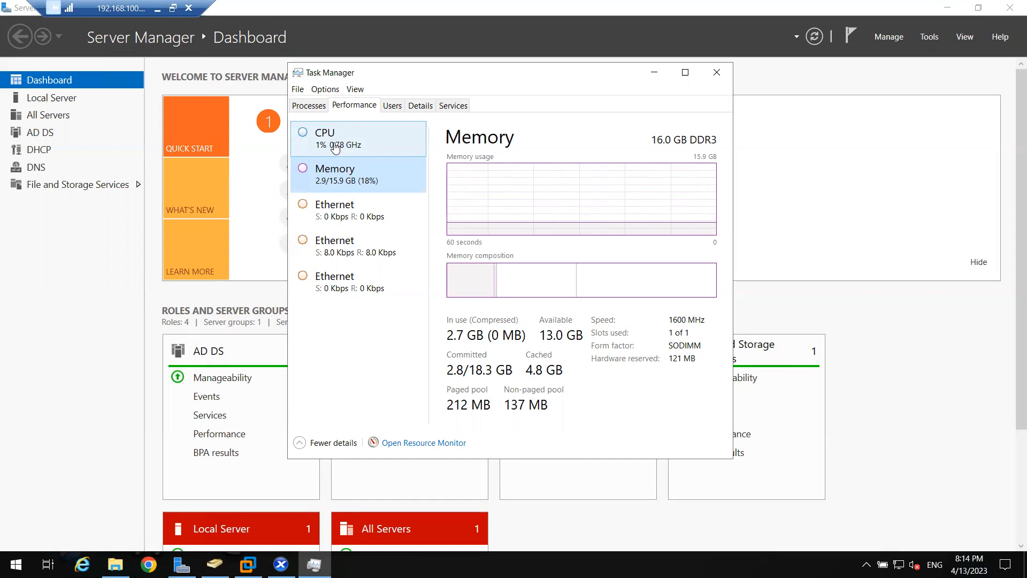
{"action": "left_click", "coordinate": [332, 208]}
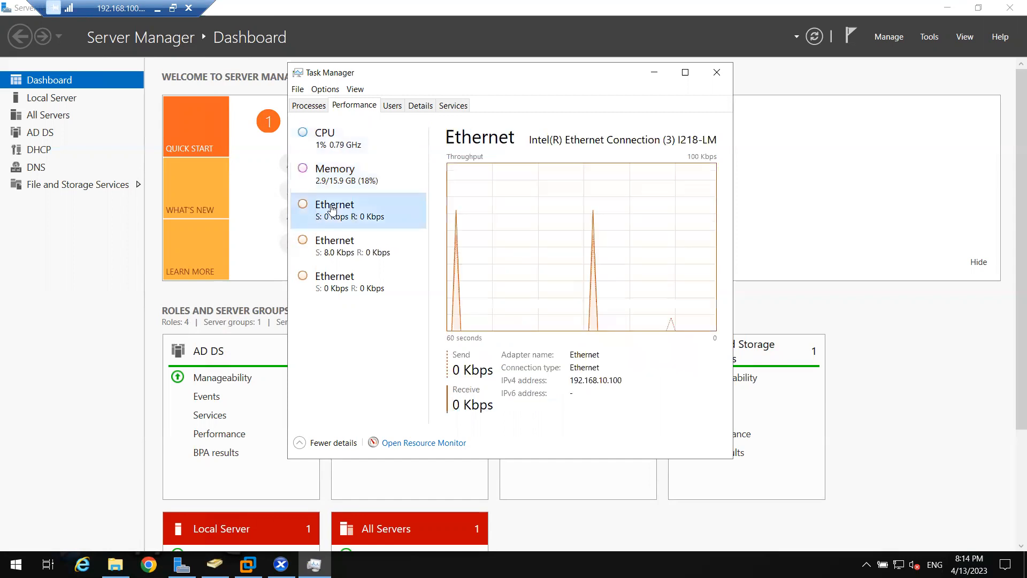
{"action": "left_click", "coordinate": [333, 145]}
{"action": "left_click", "coordinate": [332, 176]}
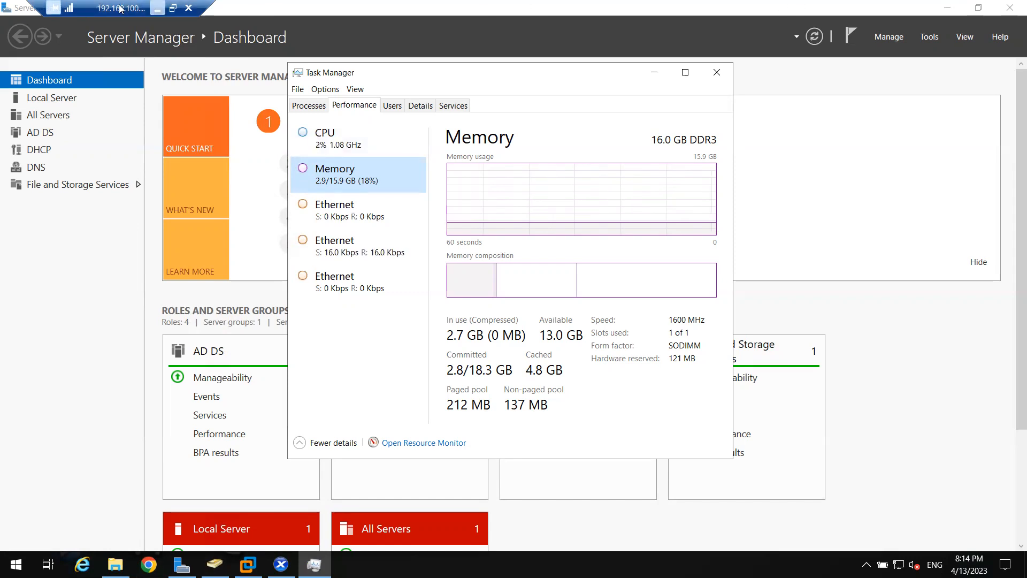
- Glance at the test lab slide in PowerPoint again, then return to Server Manager in the remote session
{"action": "left_click", "coordinate": [156, 8]}
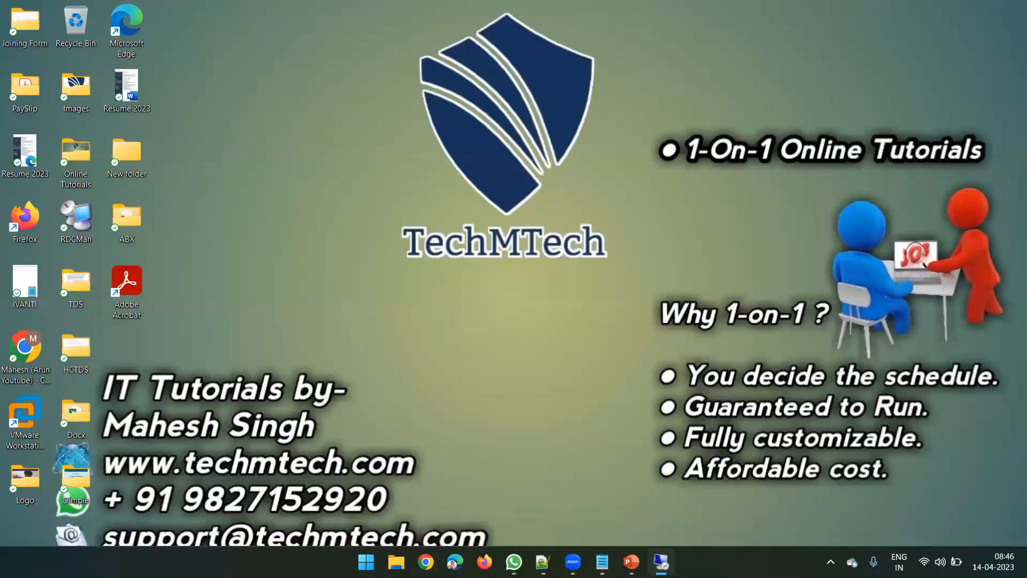
{"action": "left_click", "coordinate": [631, 561]}
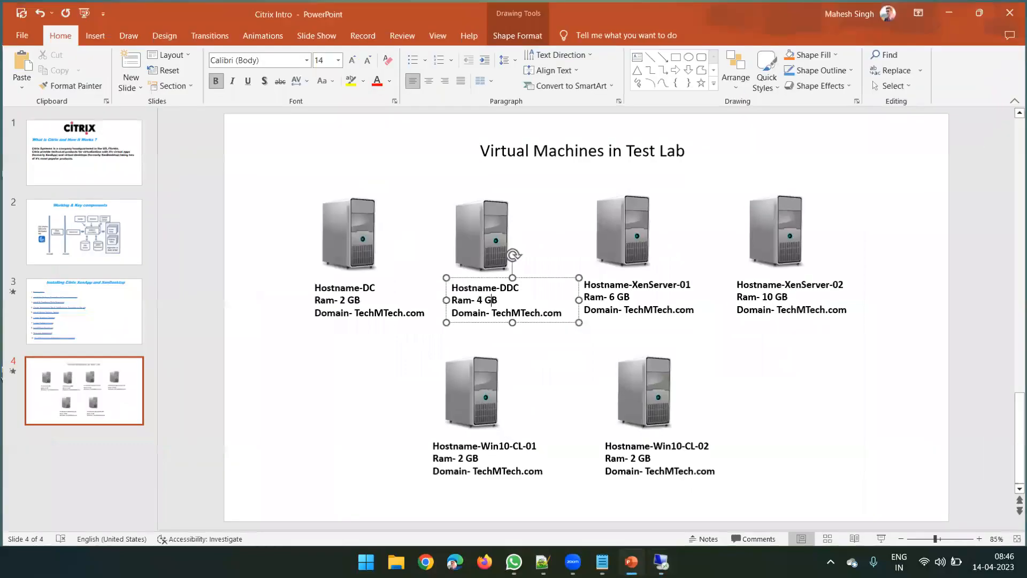
{"action": "left_click", "coordinate": [631, 561]}
{"action": "left_click", "coordinate": [661, 562]}
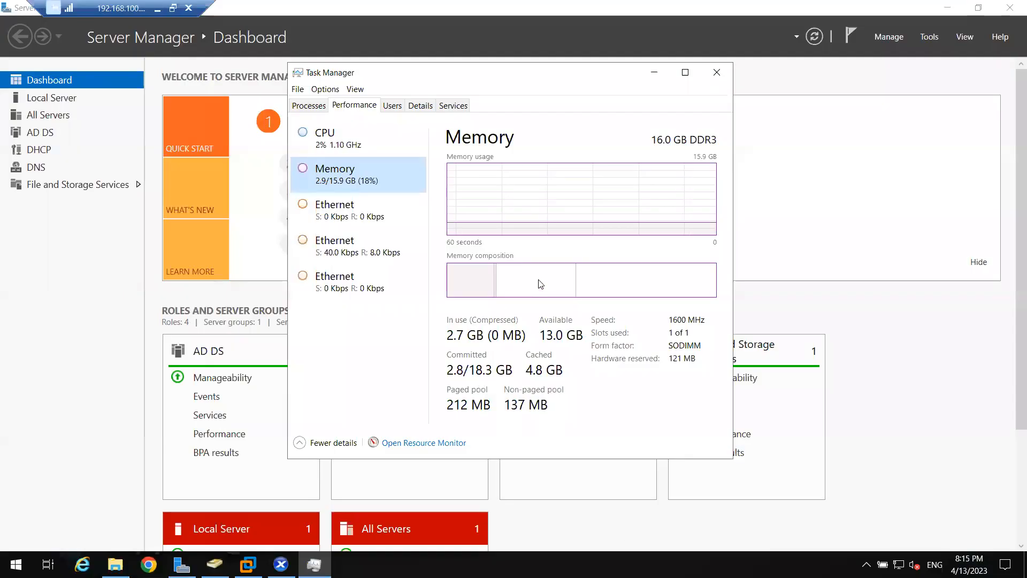
{"action": "left_click", "coordinate": [38, 394]}
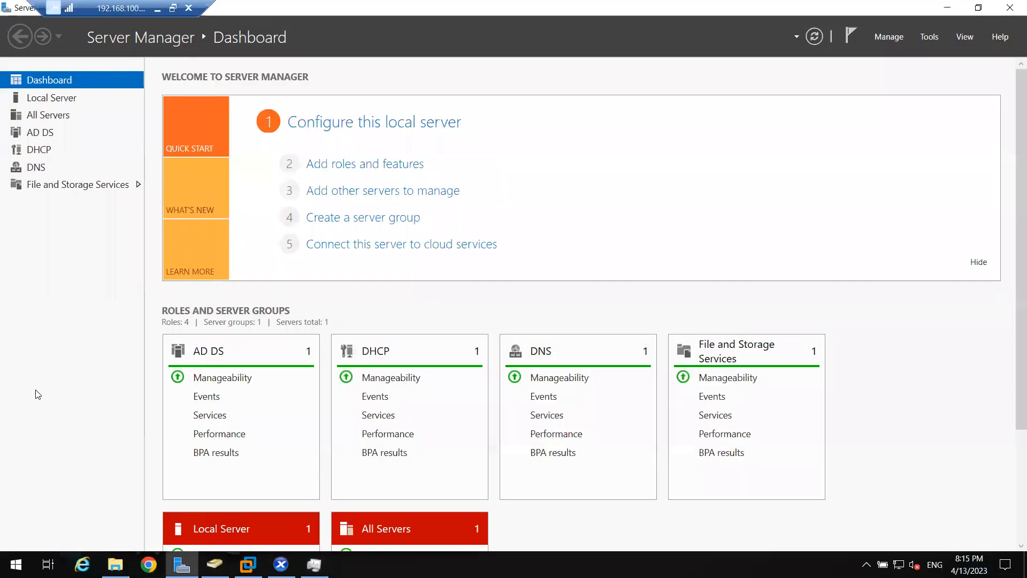
- Open Programs and Features on the remote host by running appwiz.cpl
{"action": "key", "text": "super+r"}
{"action": "type", "text": "a"}
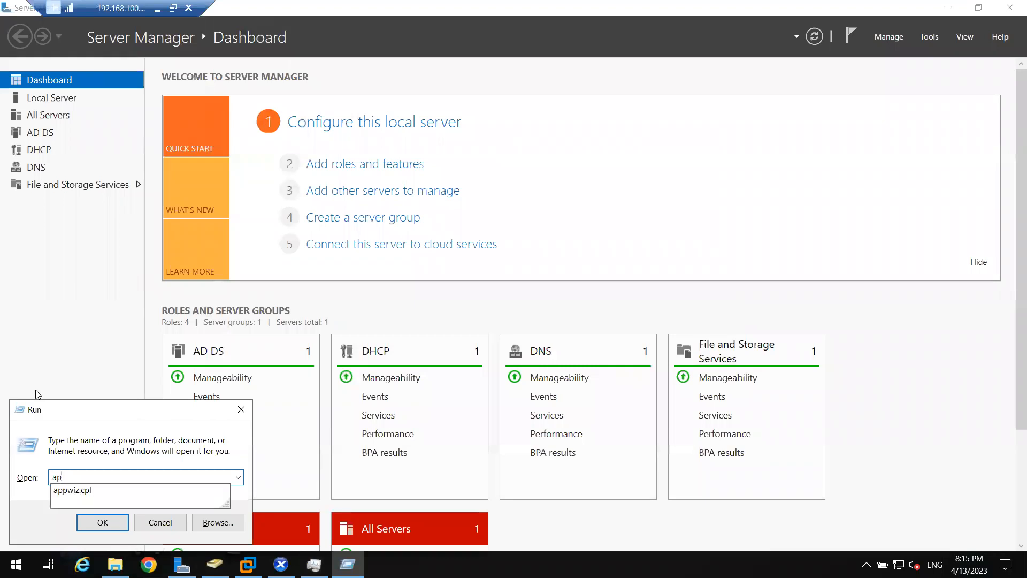
{"action": "type", "text": "ppwiz.cpl"}
{"action": "key", "text": "Return"}
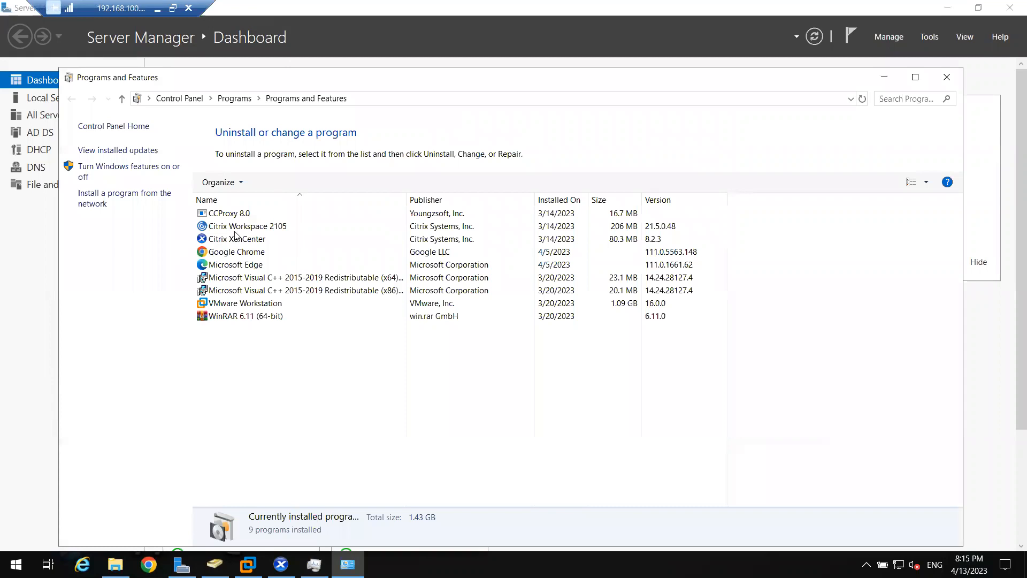
- Check the Citrix XenCenter entry among the installed programs, then close the list and minimize Server Manager
{"action": "left_click", "coordinate": [256, 241]}
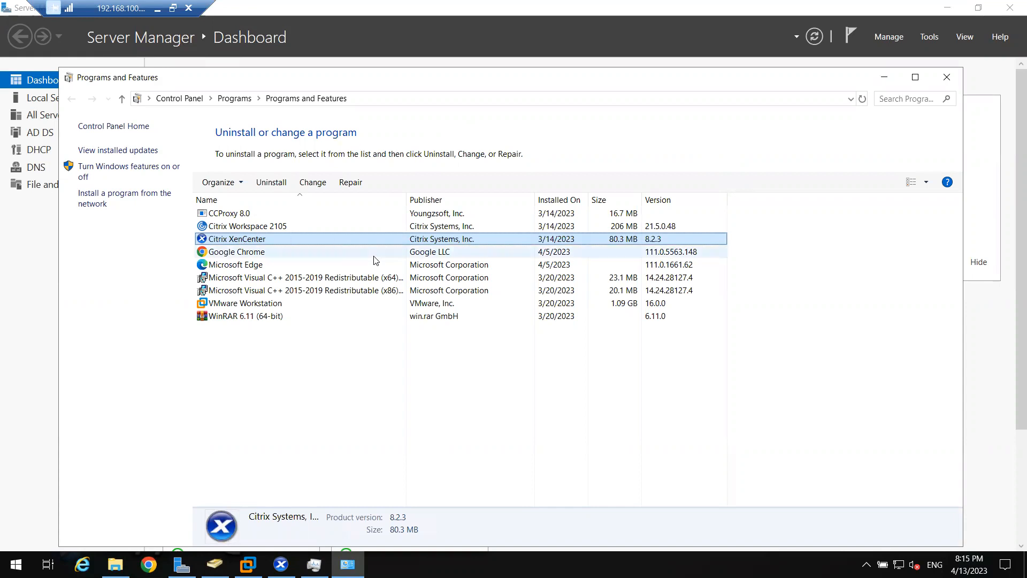
{"action": "left_click", "coordinate": [310, 248]}
{"action": "left_click", "coordinate": [273, 238]}
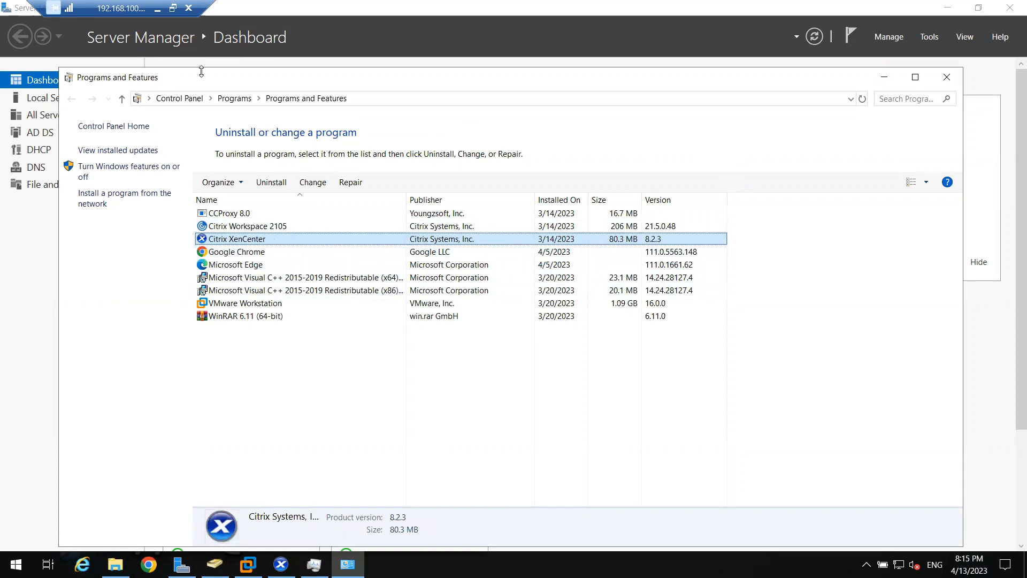
{"action": "left_click_drag", "start_coordinate": [212, 80], "coordinate": [207, 131]}
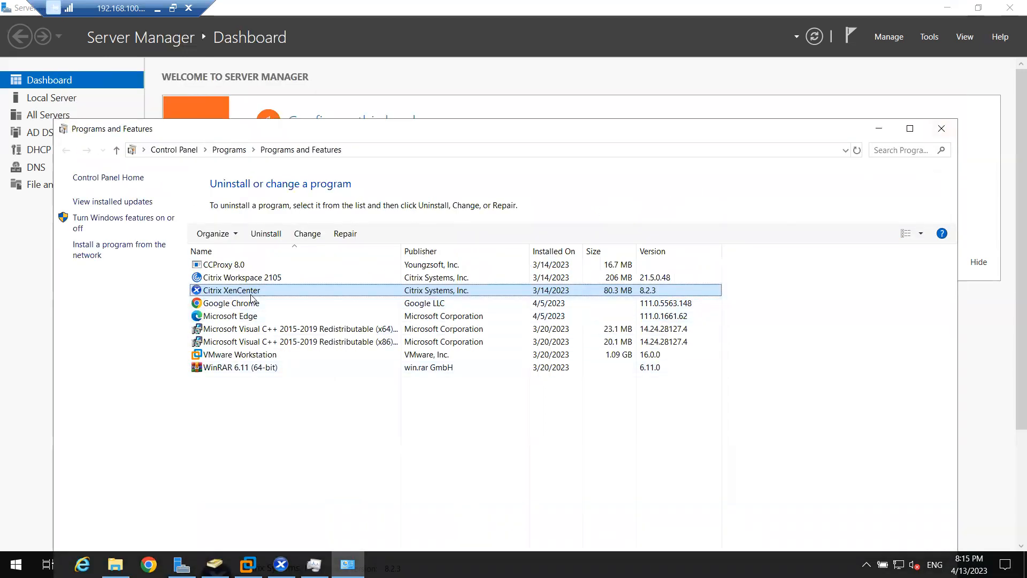
{"action": "left_click", "coordinate": [941, 132]}
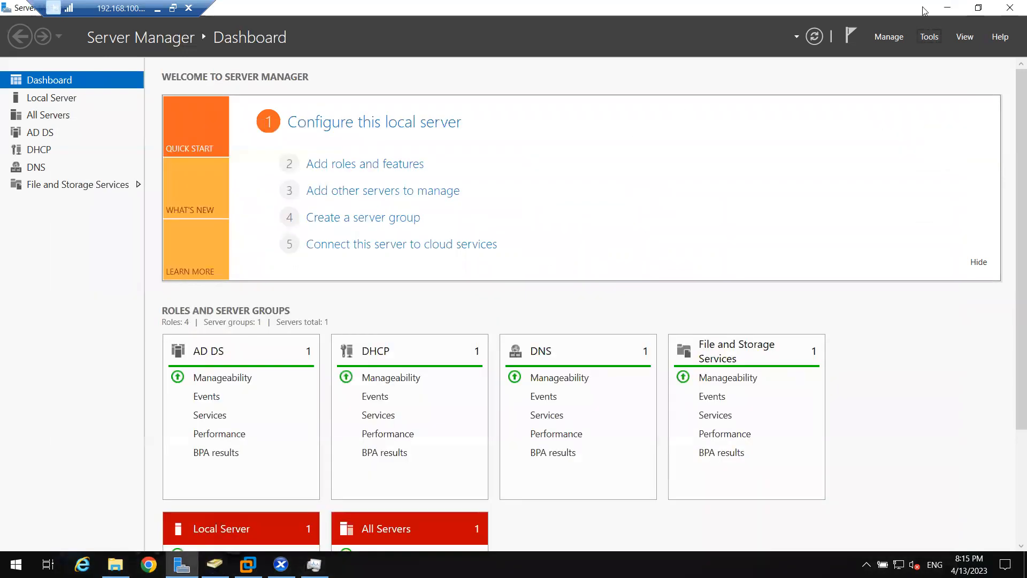
{"action": "left_click", "coordinate": [946, 8]}
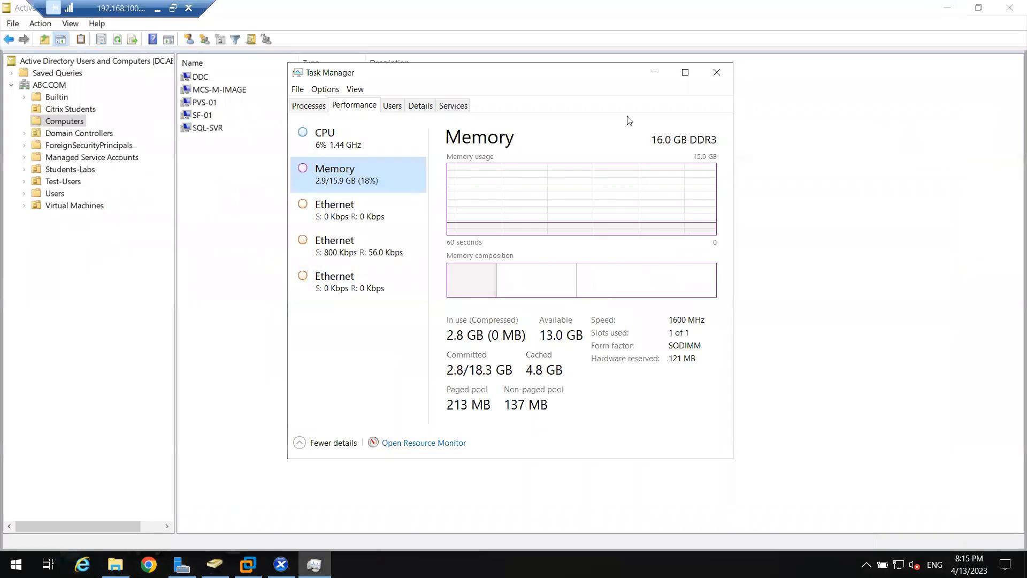
- Switch to the Citrix Intro presentation in PowerPoint, show the Working & Key components slide, and close the file without saving changes
{"action": "left_click", "coordinate": [158, 9]}
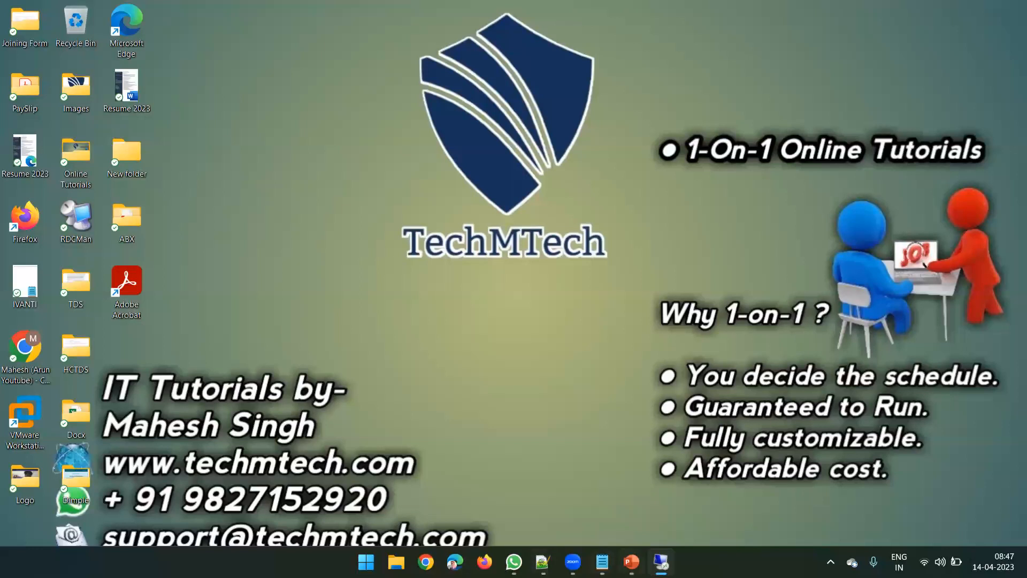
{"action": "left_click", "coordinate": [631, 562]}
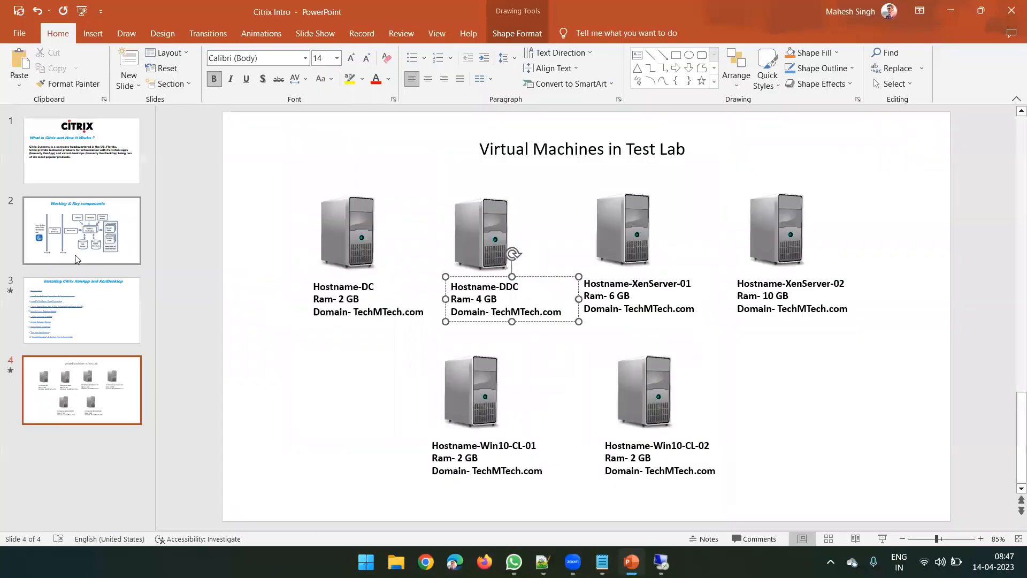
{"action": "left_click", "coordinate": [75, 259]}
{"action": "left_click", "coordinate": [1011, 10]}
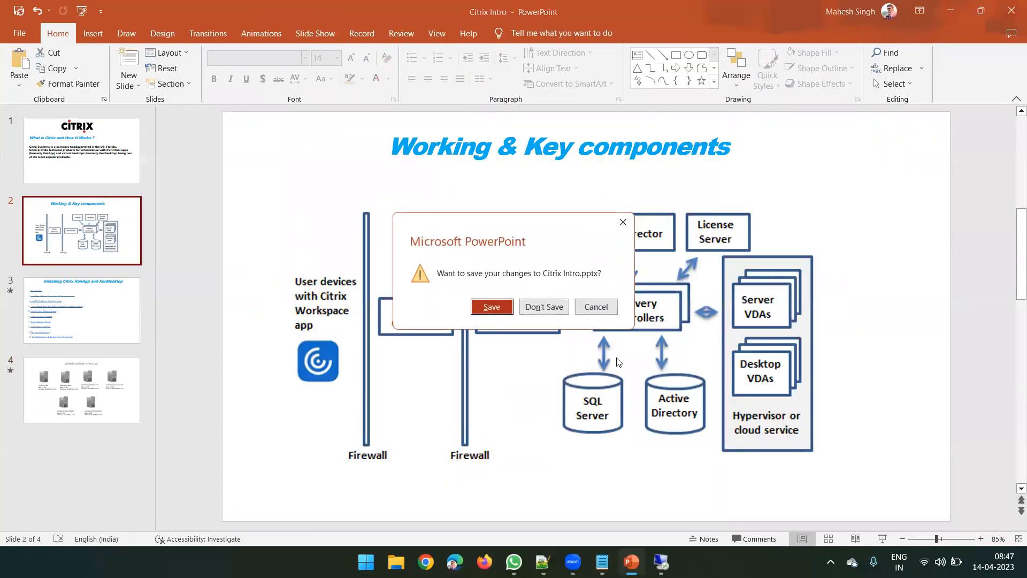
{"action": "left_click", "coordinate": [544, 306]}
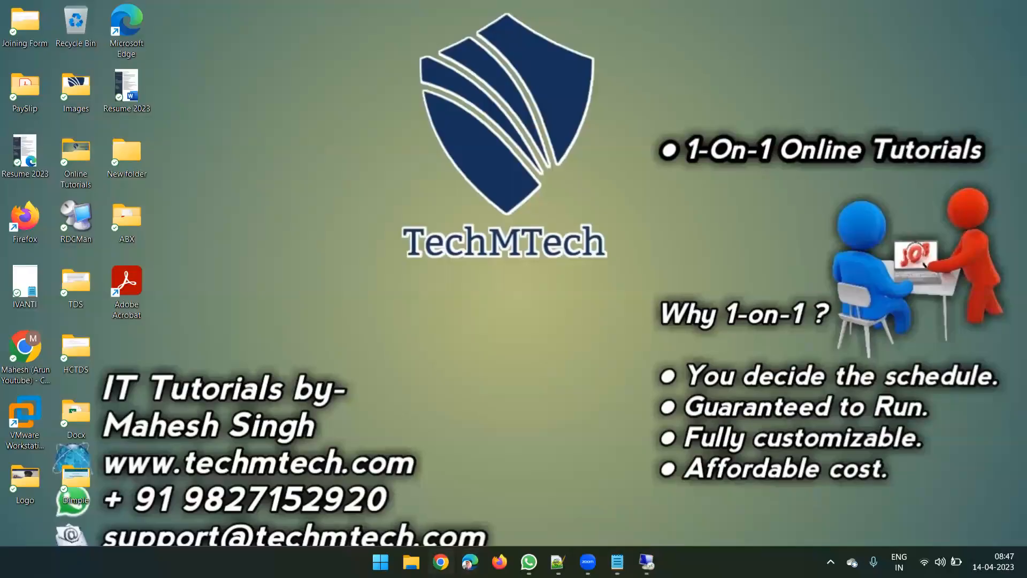
- Open Citrix Intro from the personal OneDrive's Citrix folder and highlight "Install the Delivery Controllers" on the XenApp and XenDesktop installation slide
{"action": "left_click", "coordinate": [412, 562]}
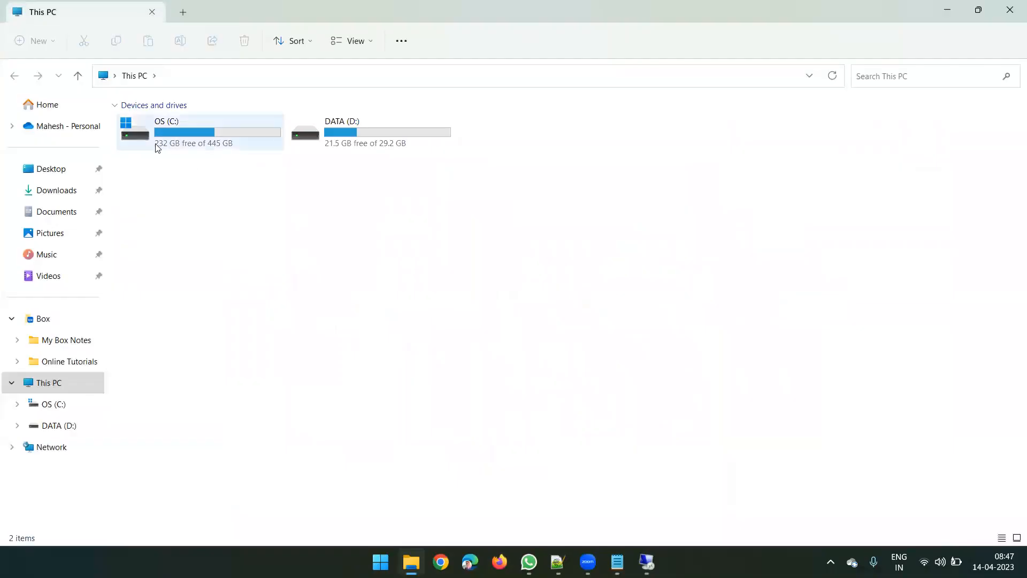
{"action": "left_click", "coordinate": [55, 128]}
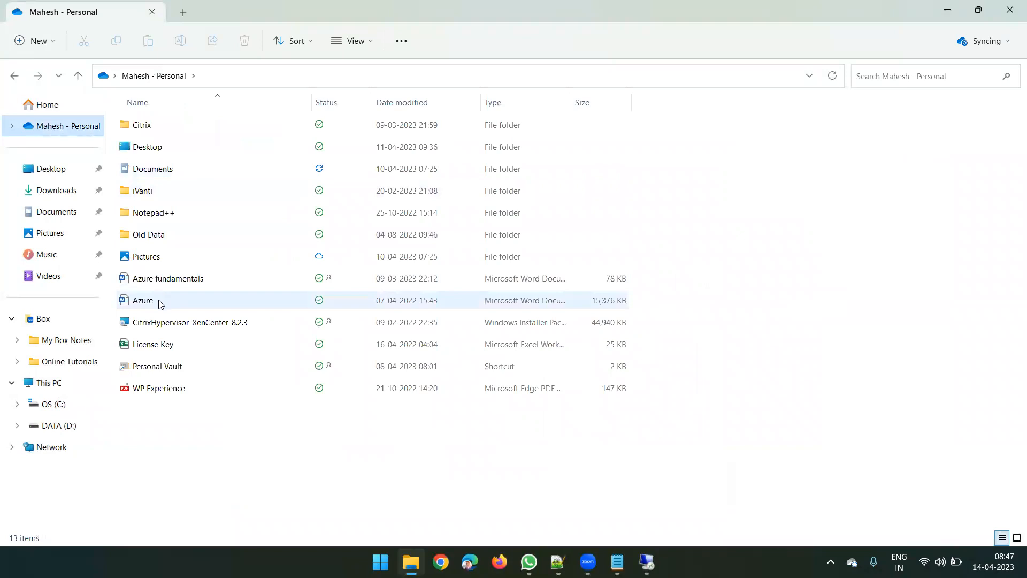
{"action": "double_click", "coordinate": [155, 125]}
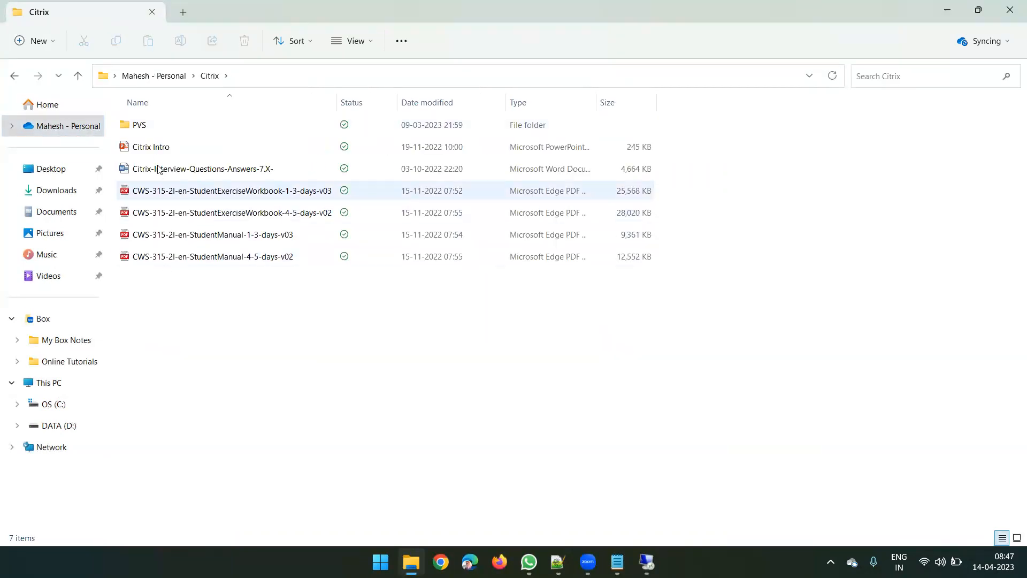
{"action": "double_click", "coordinate": [156, 145]}
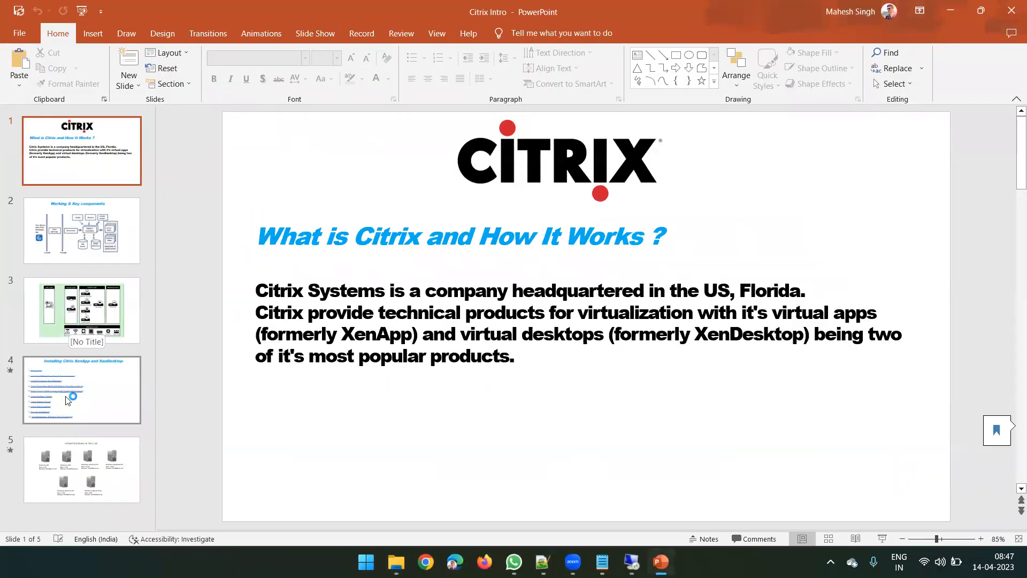
{"action": "left_click", "coordinate": [68, 400]}
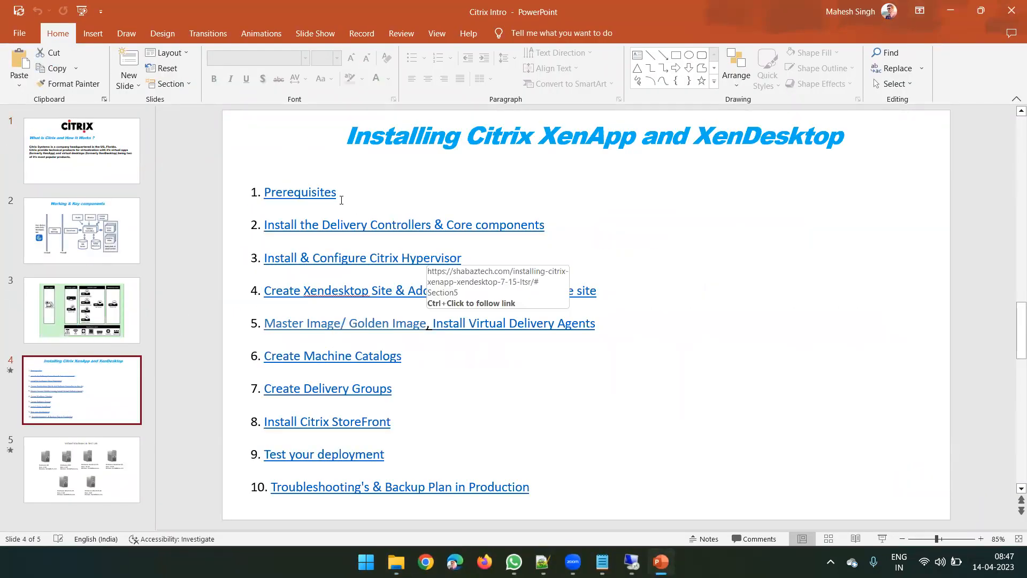
{"action": "mouse_move", "coordinate": [433, 225]}
{"action": "left_mouse_down"}
{"action": "mouse_move", "coordinate": [321, 225]}
{"action": "mouse_move", "coordinate": [252, 207]}
{"action": "left_mouse_up"}
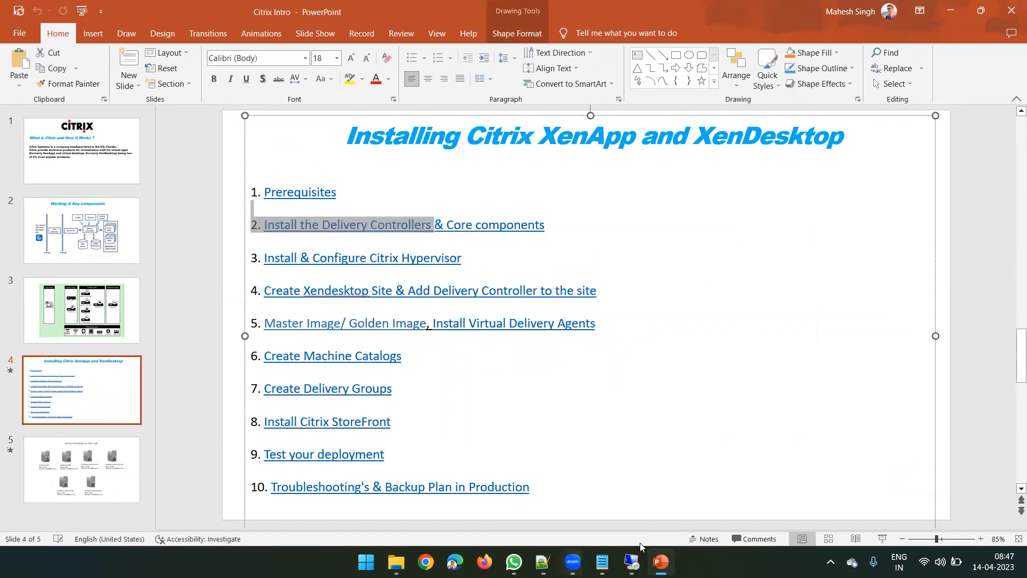
- Return to XenCenter in the remote session, show the DDC-01 console in full screen, and acknowledge the installer's restart notice
{"action": "left_click", "coordinate": [632, 562]}
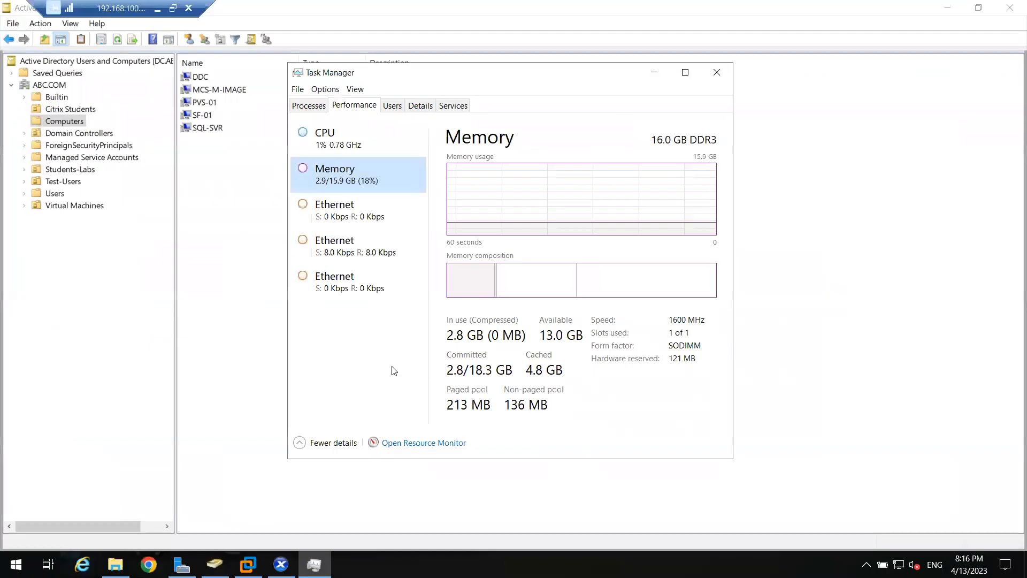
{"action": "left_click", "coordinate": [280, 565]}
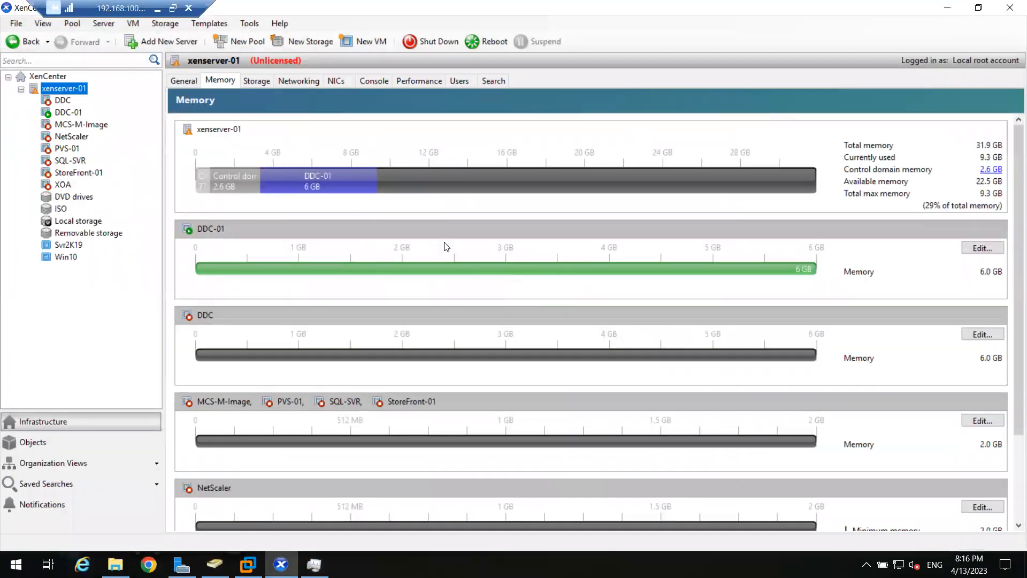
{"action": "left_click", "coordinate": [77, 113]}
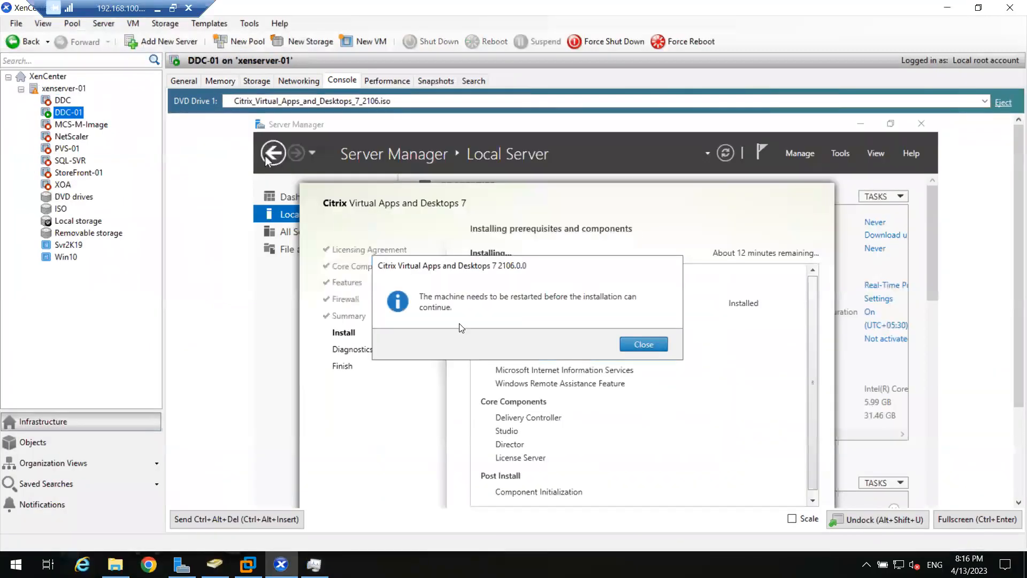
{"action": "left_click", "coordinate": [966, 519]}
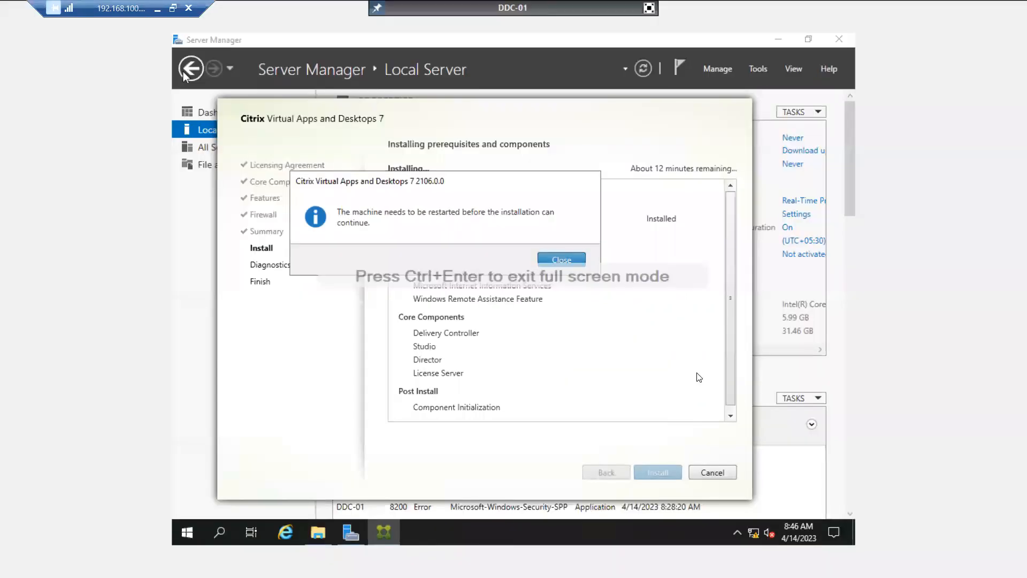
{"action": "left_click", "coordinate": [554, 259]}
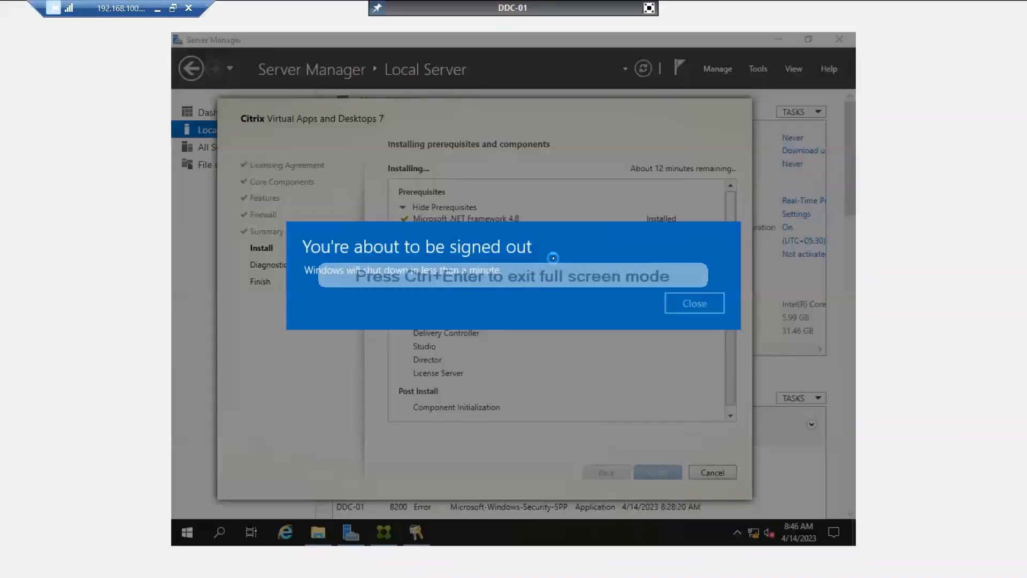
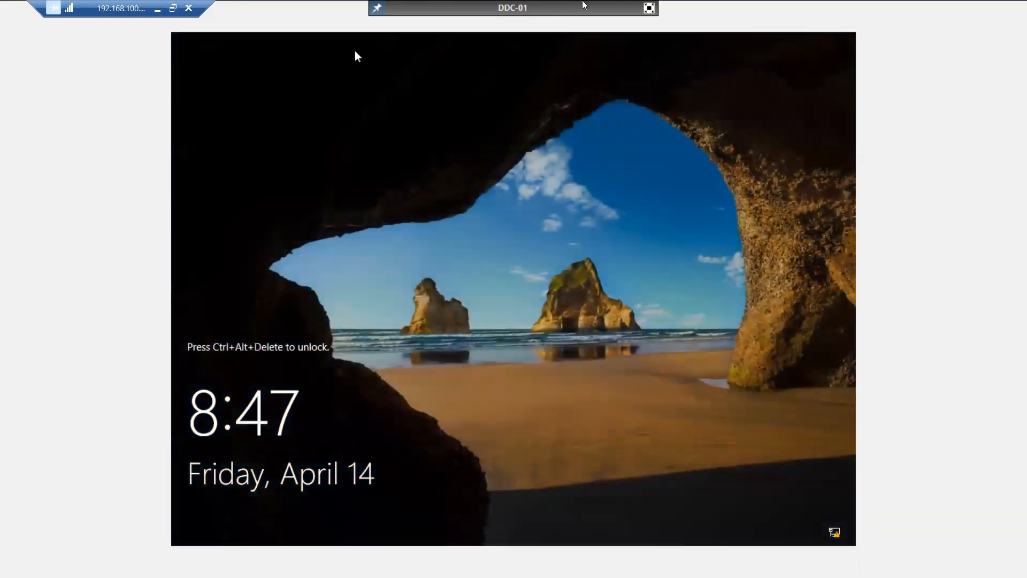
- Leave the DDC-01 full-screen console, sign in to the machine with the account password, and scale the console to fit the window
{"action": "left_click", "coordinate": [649, 7]}
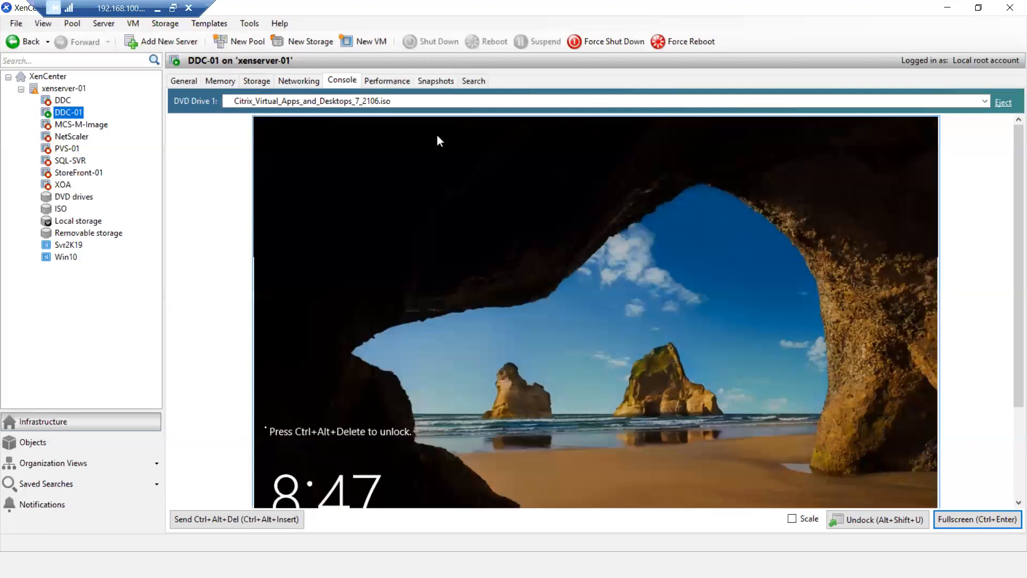
{"action": "left_click", "coordinate": [256, 519]}
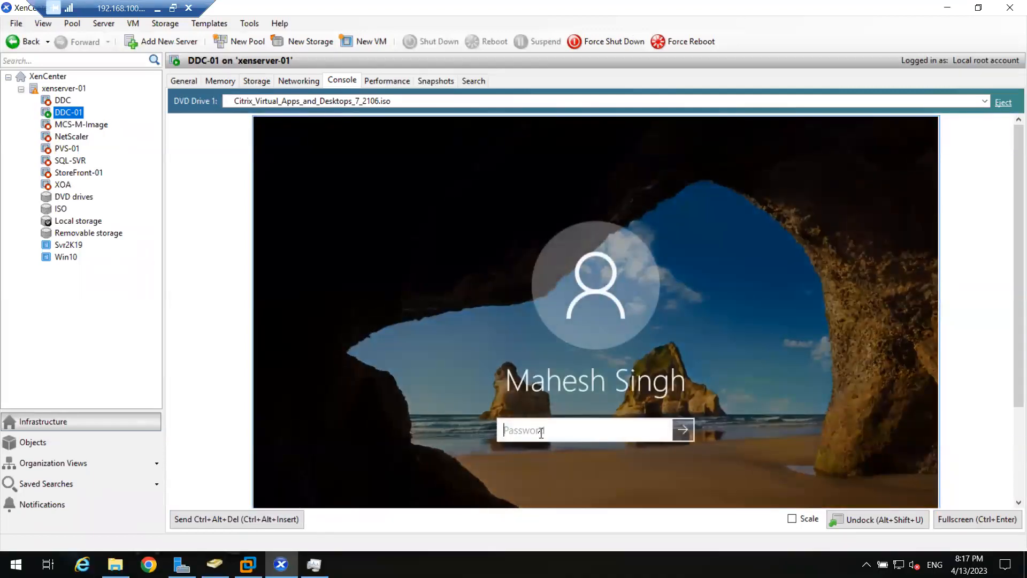
{"action": "type", "text": "•••••••••"}
{"action": "key", "text": "Return"}
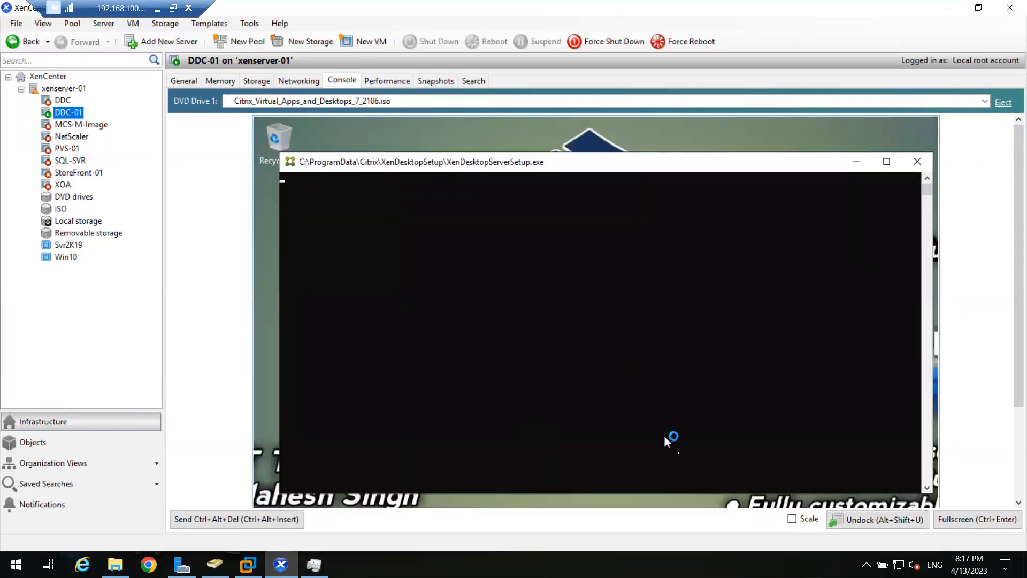
{"action": "left_click", "coordinate": [792, 519]}
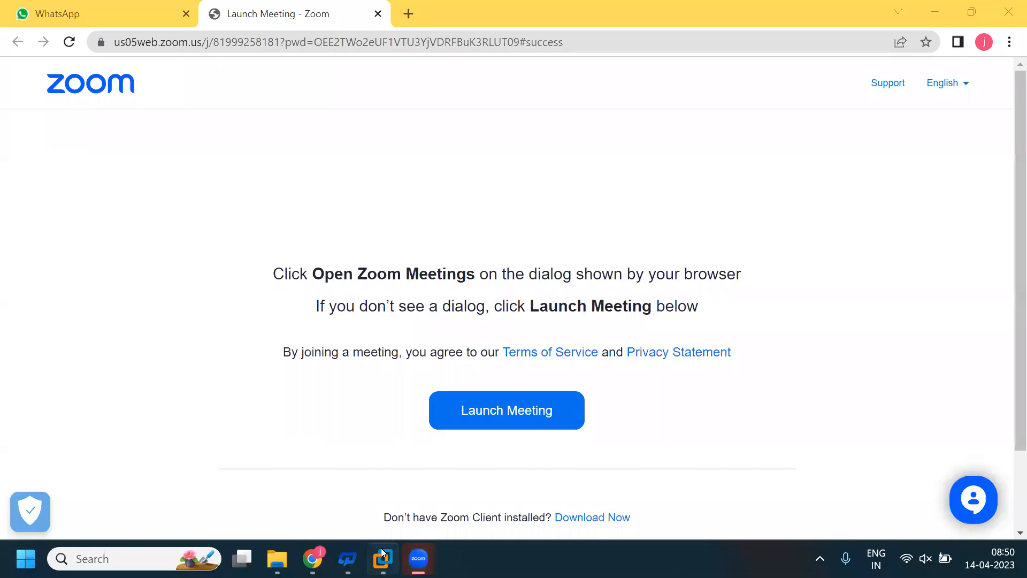
- Switch to VMware Workstation and launch the Citrix StoreFront console on the CTX-SF01 machine
{"action": "mouse_move", "coordinate": [383, 553]}
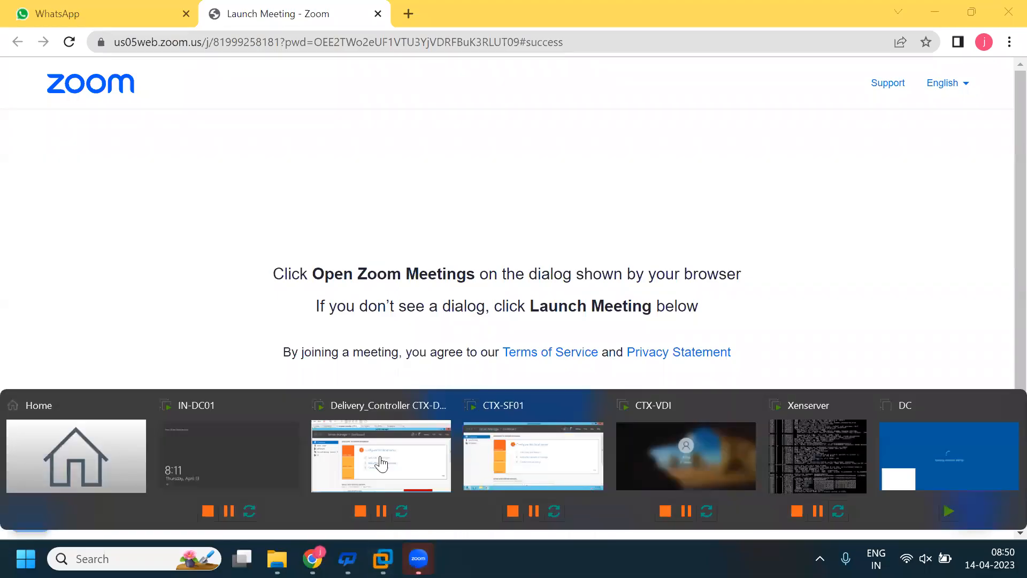
{"action": "left_click", "coordinate": [381, 463]}
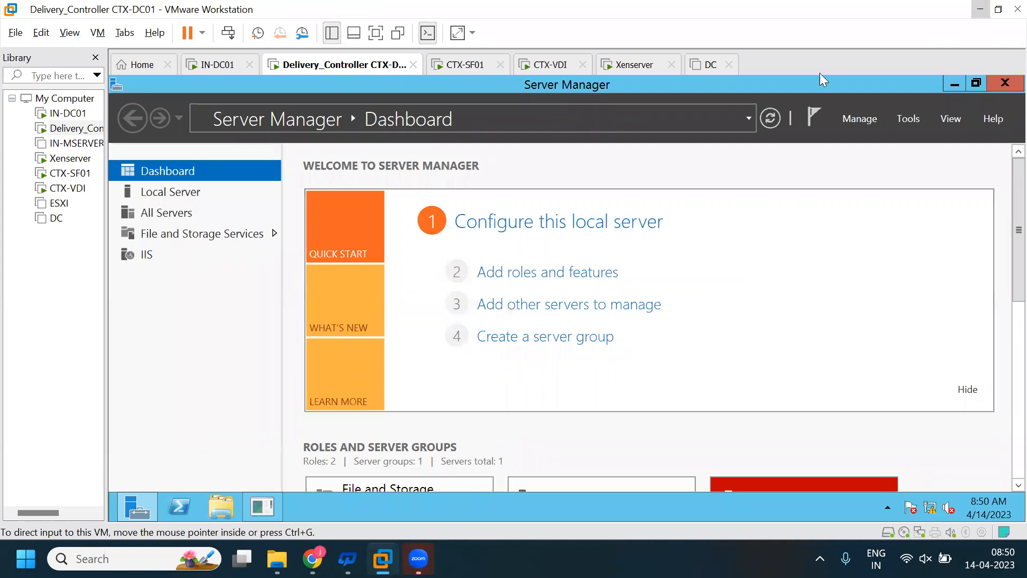
{"action": "key", "text": "ctrl+shift+Tab"}
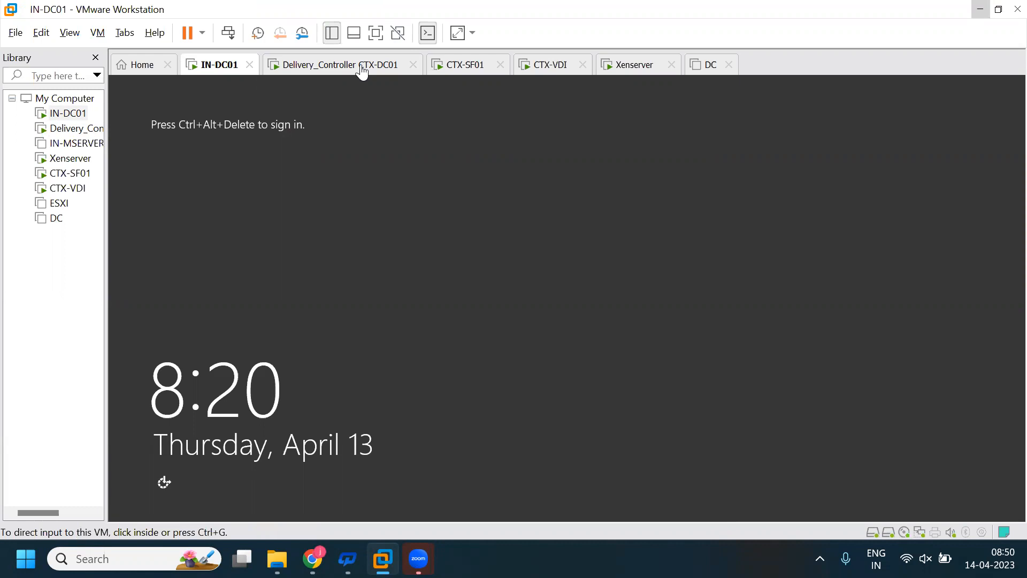
{"action": "key", "text": "ctrl+Tab"}
{"action": "key", "text": "ctrl+Tab"}
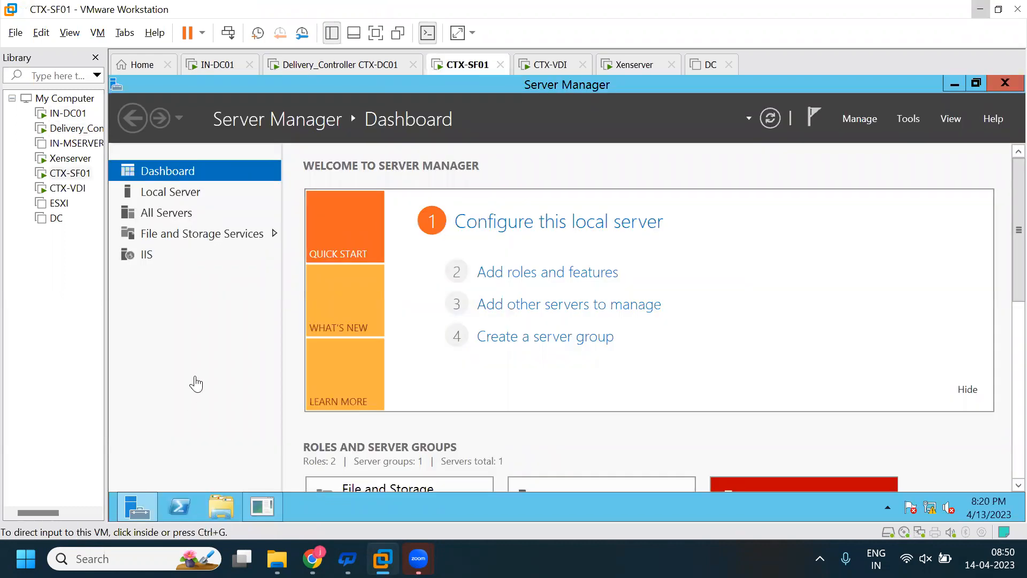
{"action": "left_click", "coordinate": [195, 384]}
{"action": "key", "text": "super"}
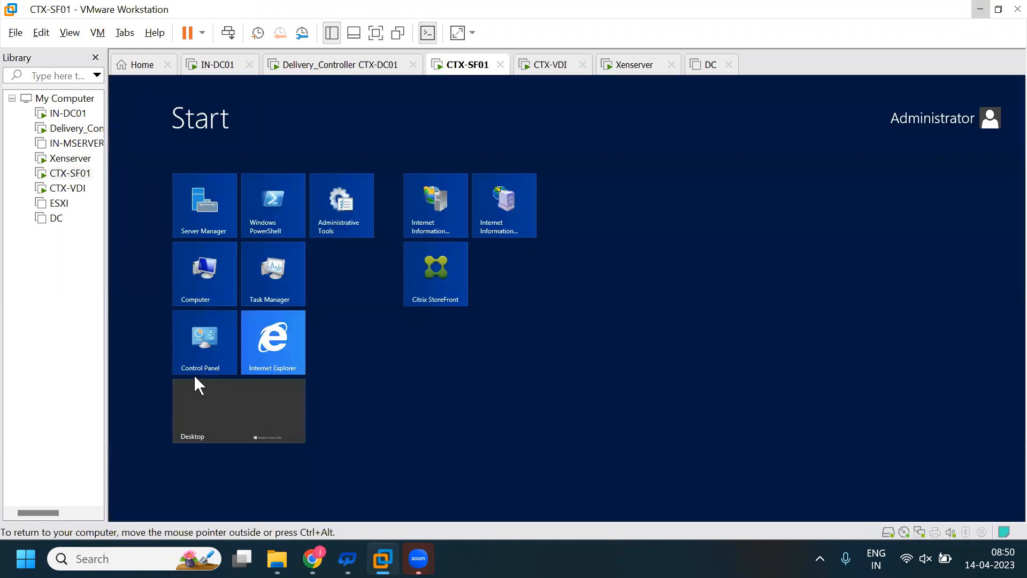
{"action": "type", "text": "st"}
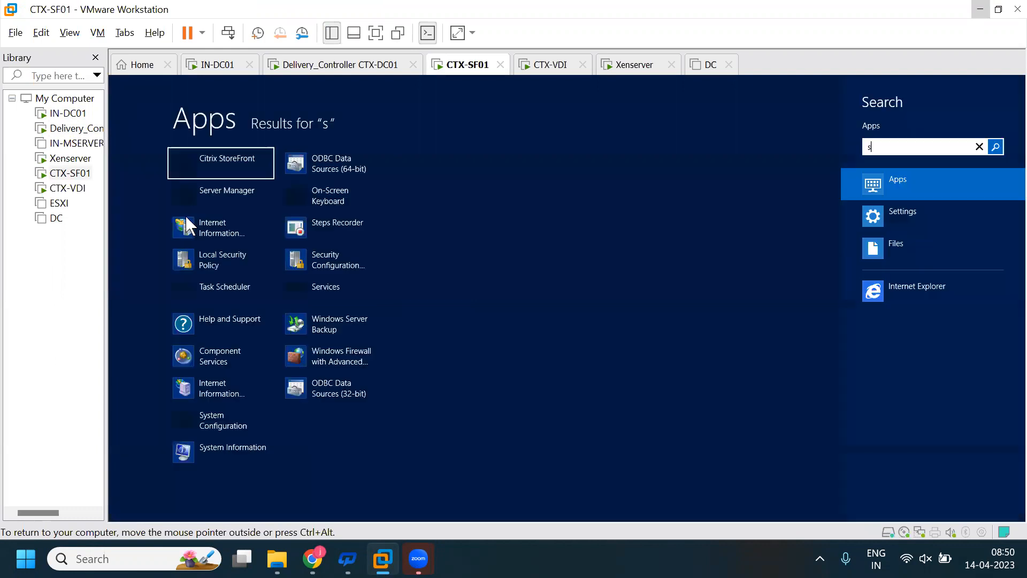
{"action": "left_click", "coordinate": [233, 170]}
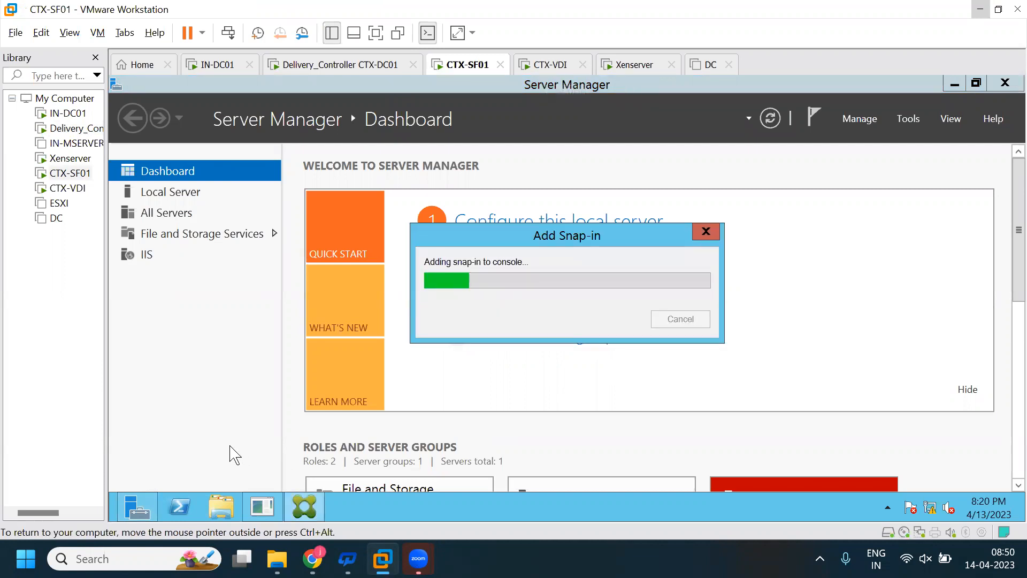
{"action": "key", "text": "super"}
{"action": "key", "text": "super"}
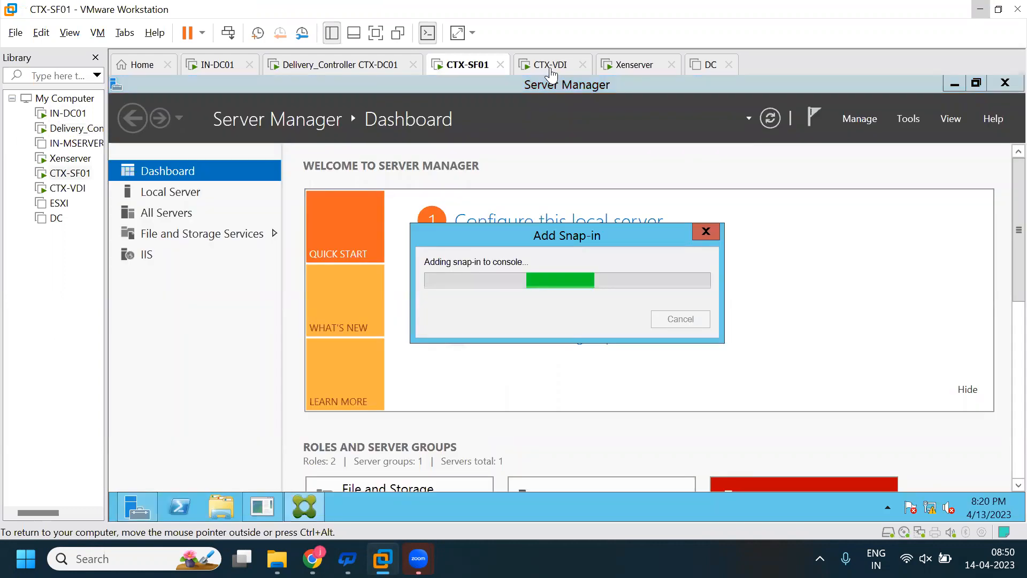
- Switch to the CTX-VDI machine, search for "inter", and open Microsoft Edge
{"action": "left_click", "coordinate": [551, 66]}
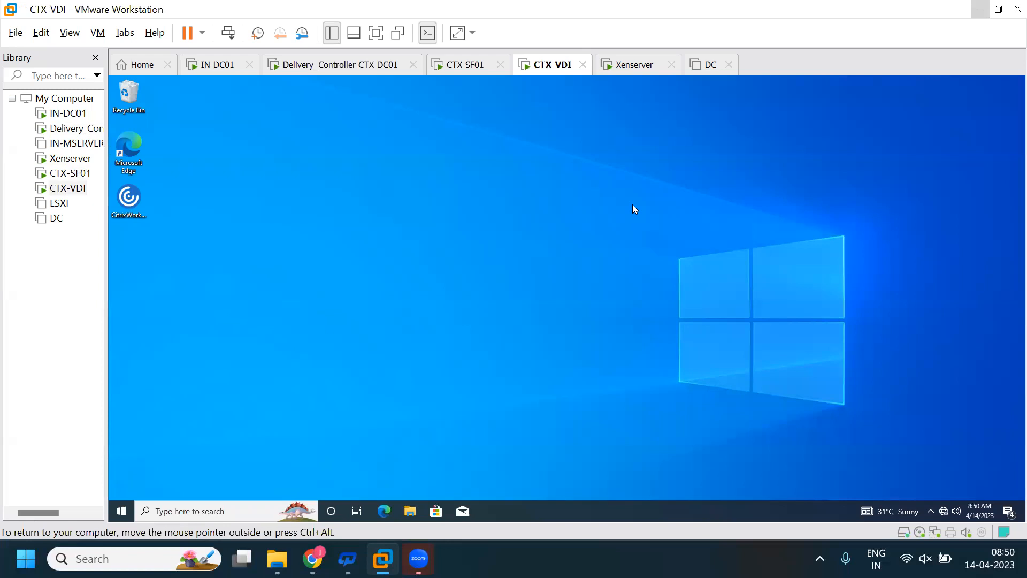
{"action": "key", "text": "super"}
{"action": "type", "text": "inter"}
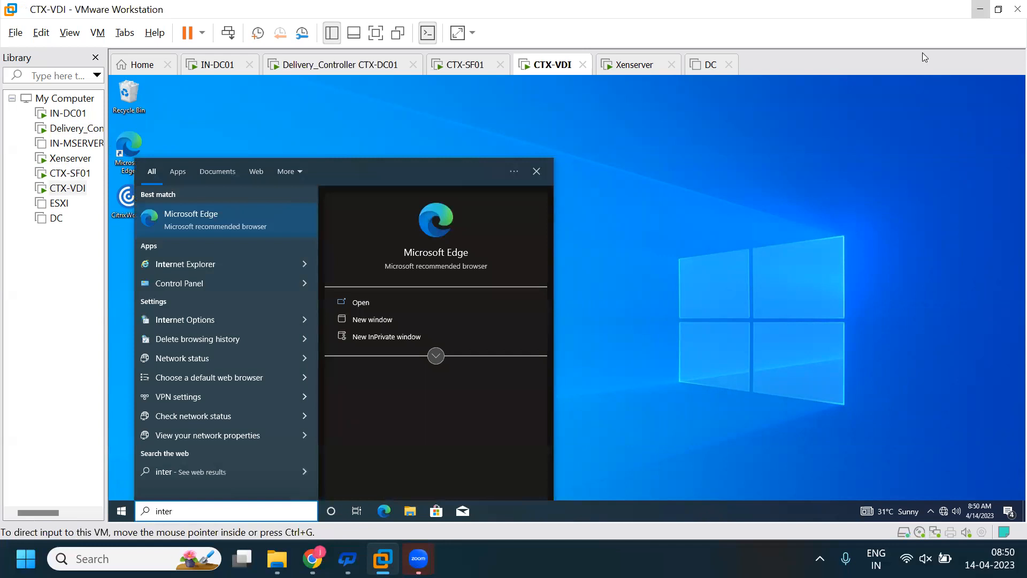
{"action": "left_click", "coordinate": [436, 252]}
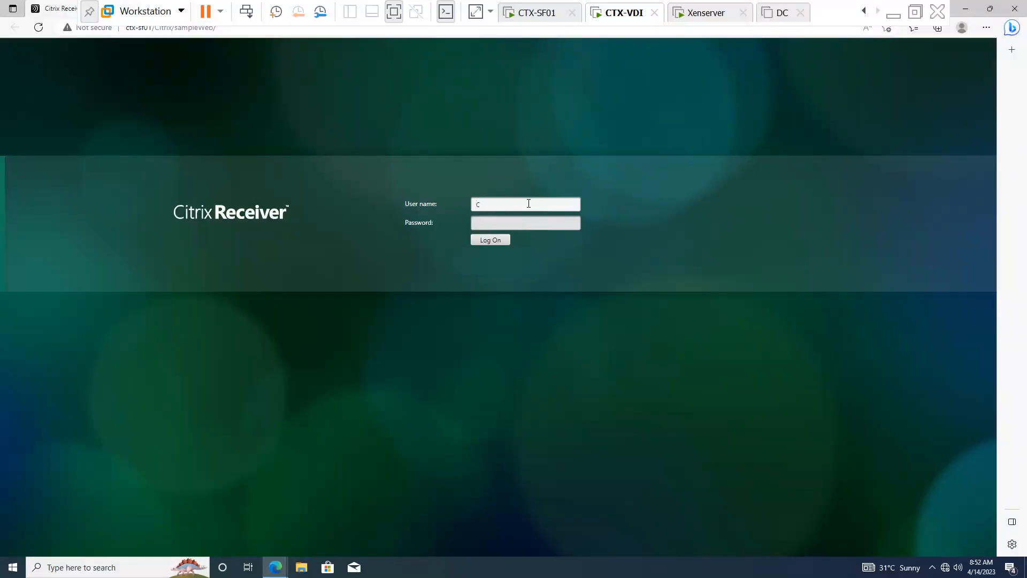
- Log on to the Citrix Receiver sampleWeb site on ctx-sf01 as CTXADMIN with the account password
{"action": "left_click", "coordinate": [529, 204]}
{"action": "type", "text": "CTXADMIN"}
{"action": "key", "text": "Tab"}
{"action": "type", "text": "P"}
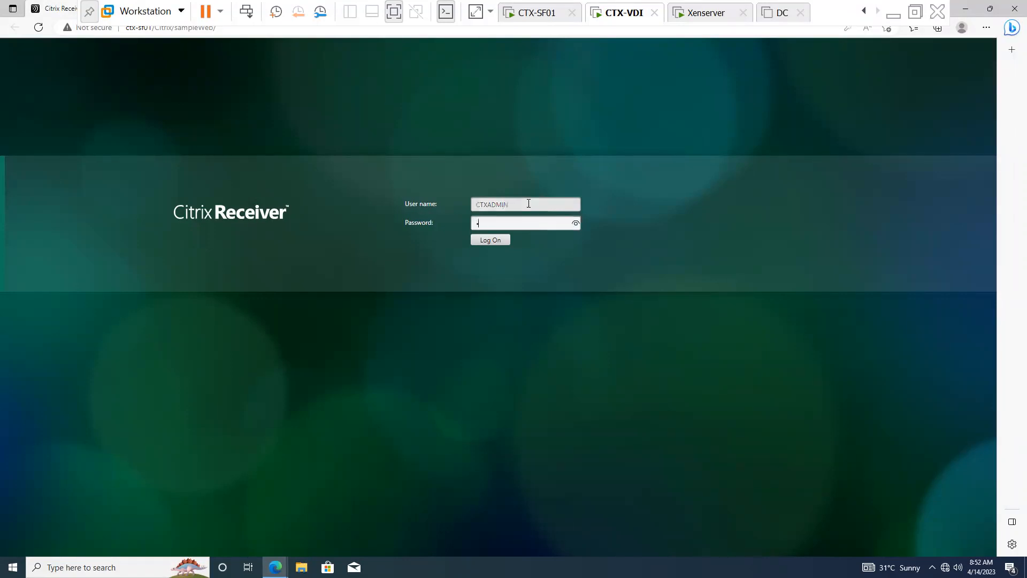
{"action": "type", "text": "••••••••••"}
{"action": "left_click", "coordinate": [497, 244]}
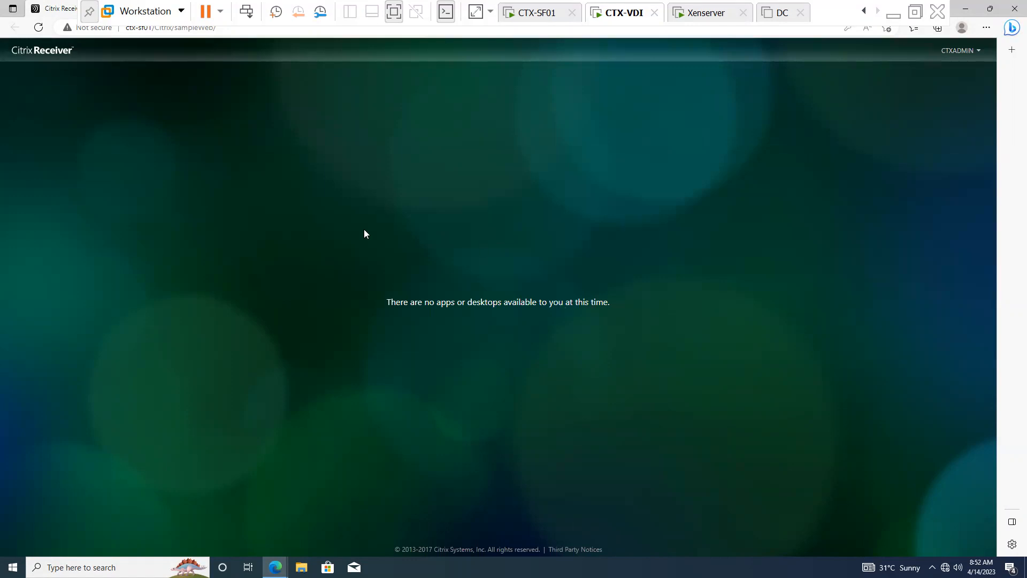
- Switch to the Delivery_Controller CTX-DC01 machine and try to search for "stu" to find Citrix Studio
{"action": "left_click", "coordinate": [863, 11]}
{"action": "left_click", "coordinate": [578, 12]}
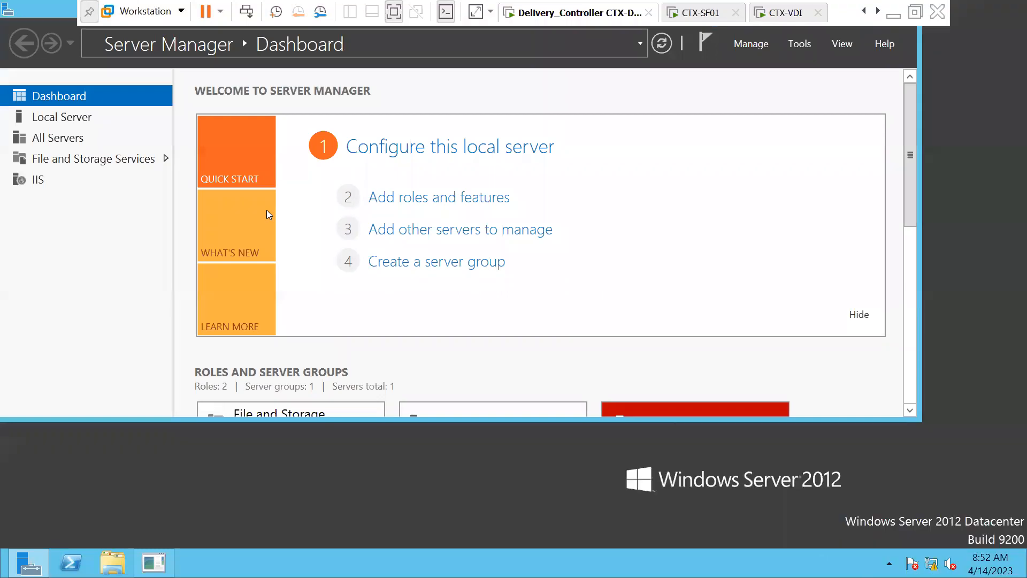
{"action": "key", "text": "super"}
{"action": "type", "text": "stu"}
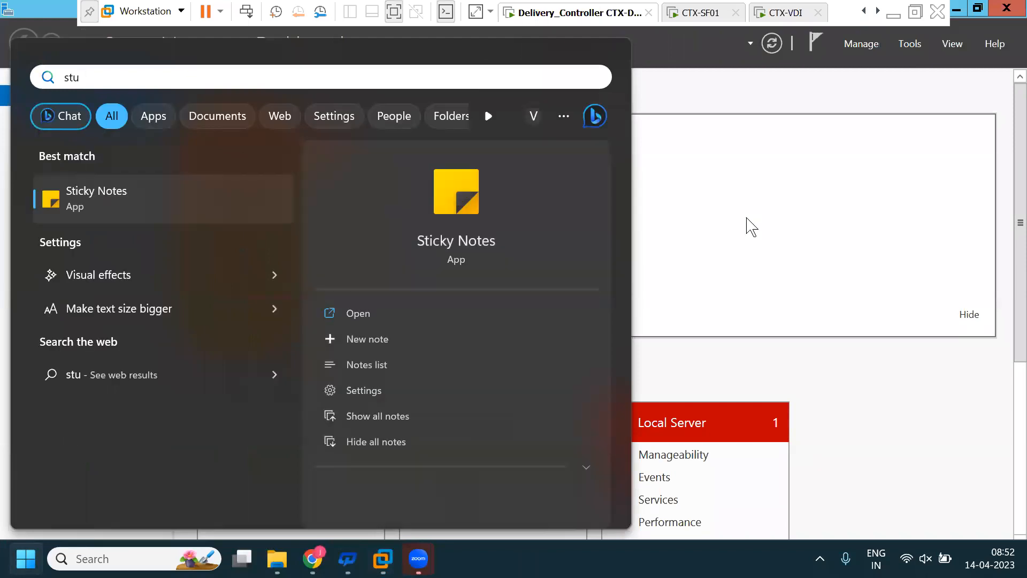
{"action": "key", "text": "BackSpace"}
{"action": "key", "text": "BackSpace"}
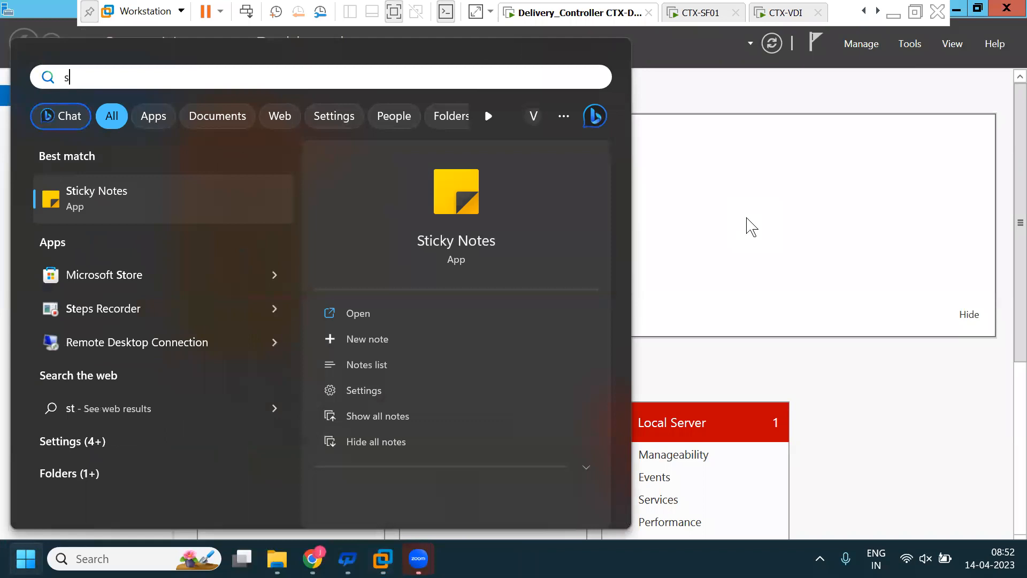
{"action": "key", "text": "BackSpace"}
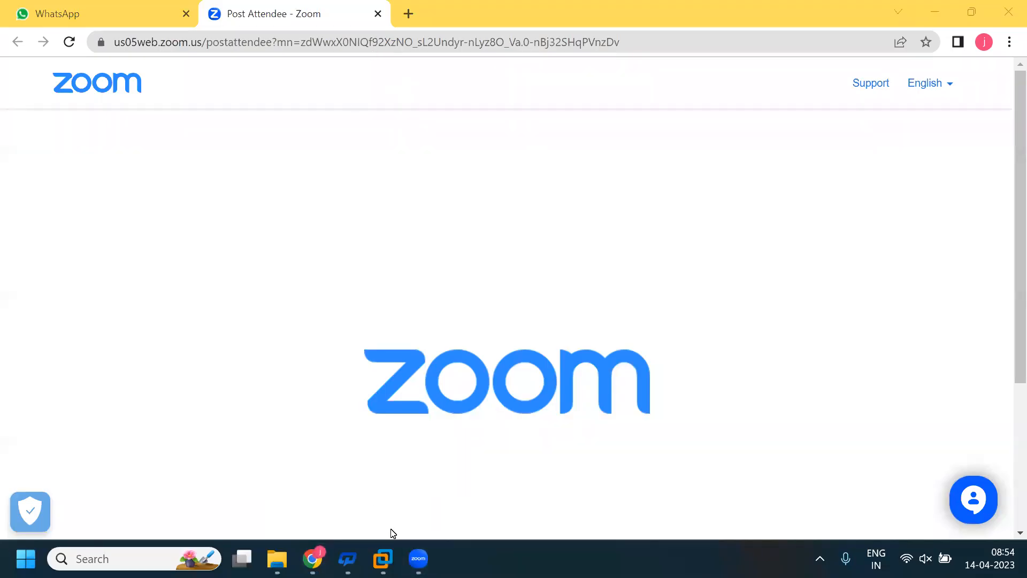
- Return to the CTX-SF01 machine in VMware Workstation and bring up its Citrix StoreFront console
{"action": "mouse_move", "coordinate": [383, 558]}
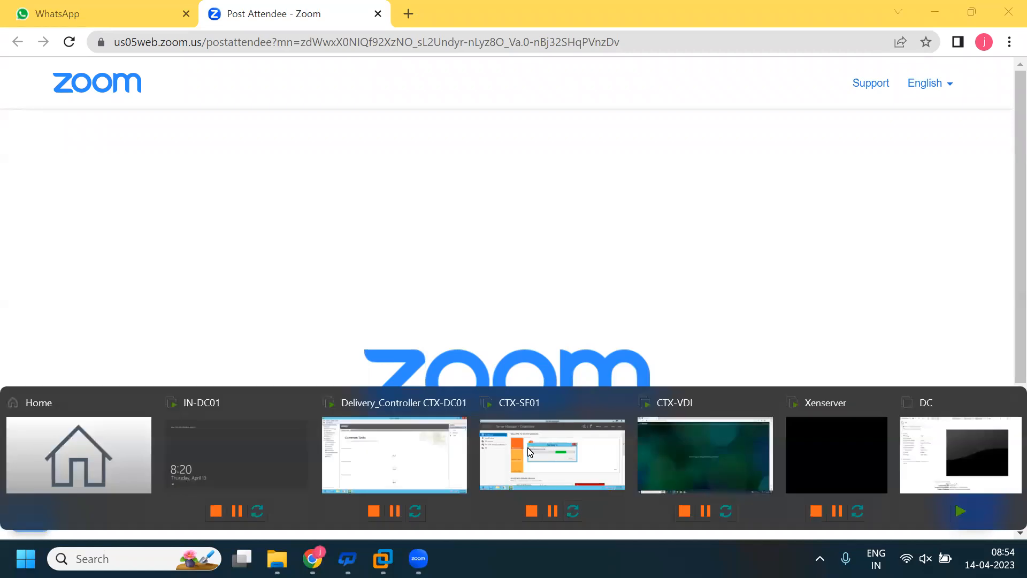
{"action": "left_click", "coordinate": [530, 452]}
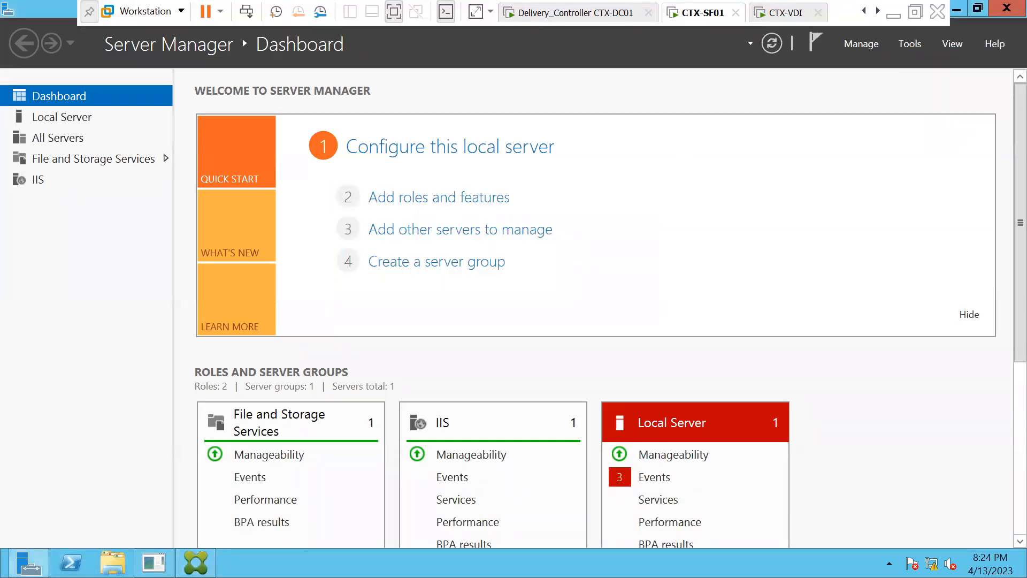
{"action": "left_click", "coordinate": [785, 13]}
{"action": "left_click", "coordinate": [700, 12]}
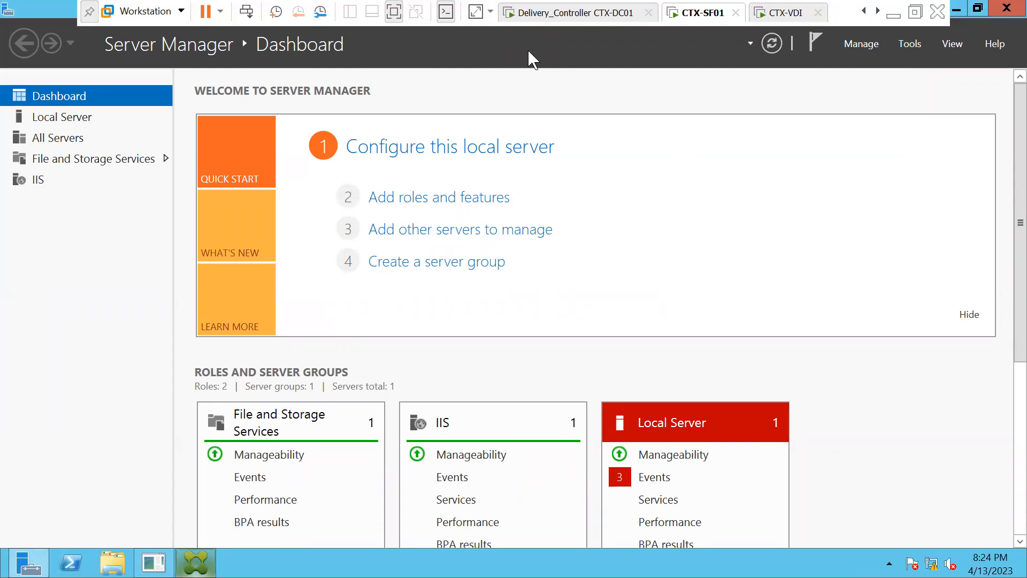
{"action": "left_click", "coordinate": [196, 563]}
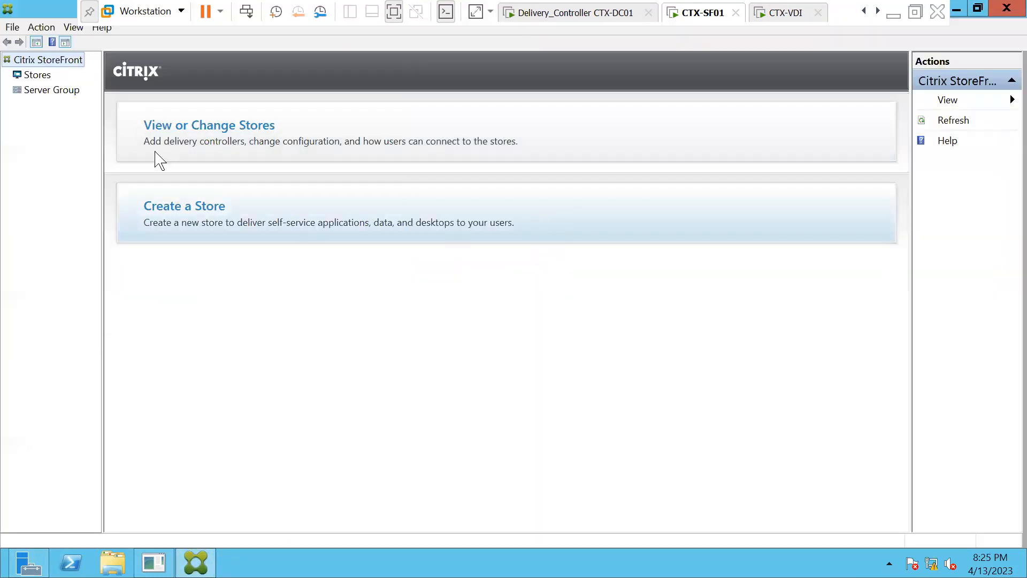
- Switch to Citrix Studio on the Delivery_Controller machine, browse Machine Catalogs and Delivery Groups, and enlarge the TestingDG details
{"action": "left_click", "coordinate": [580, 12]}
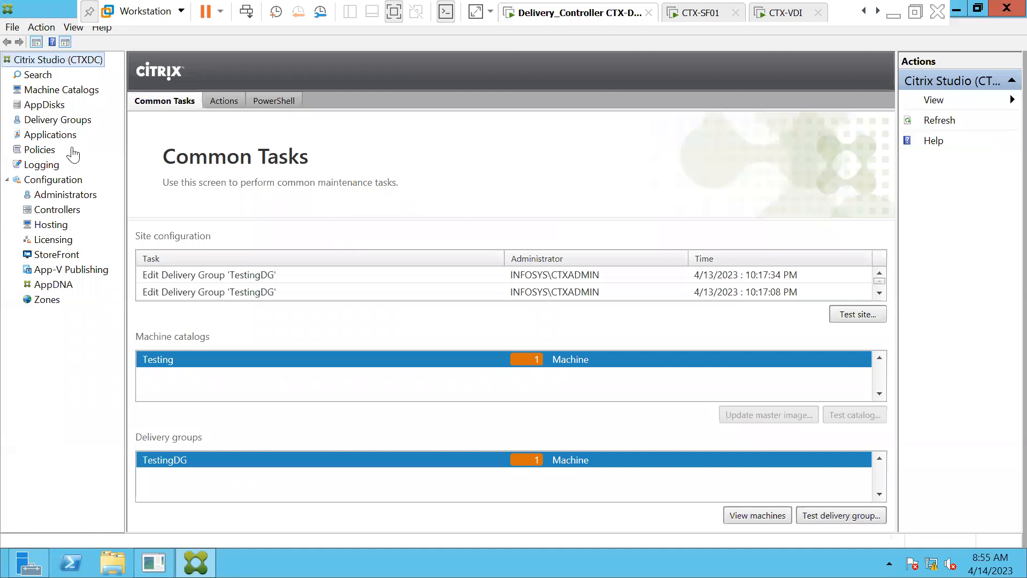
{"action": "left_click", "coordinate": [80, 94]}
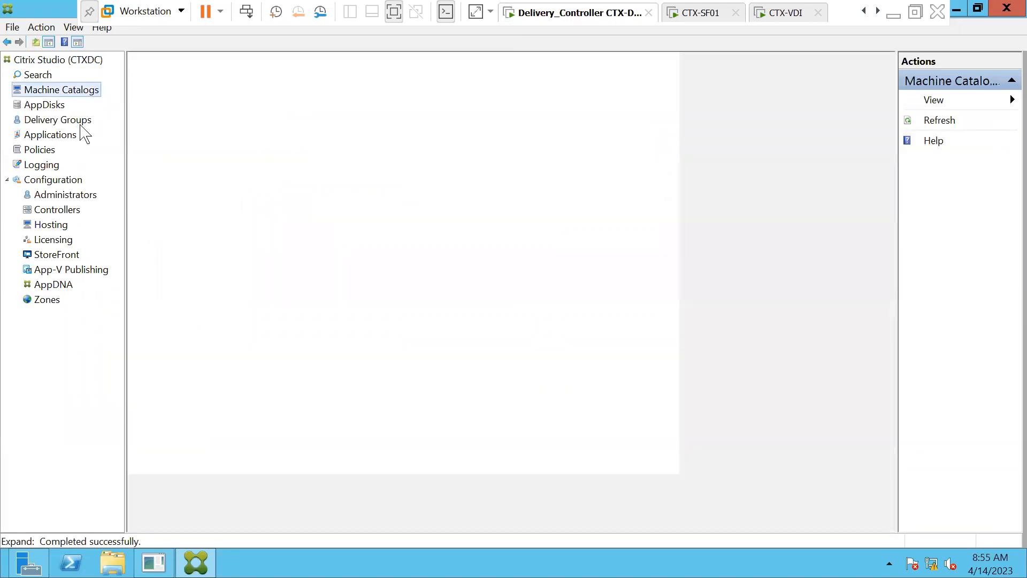
{"action": "left_click", "coordinate": [84, 128]}
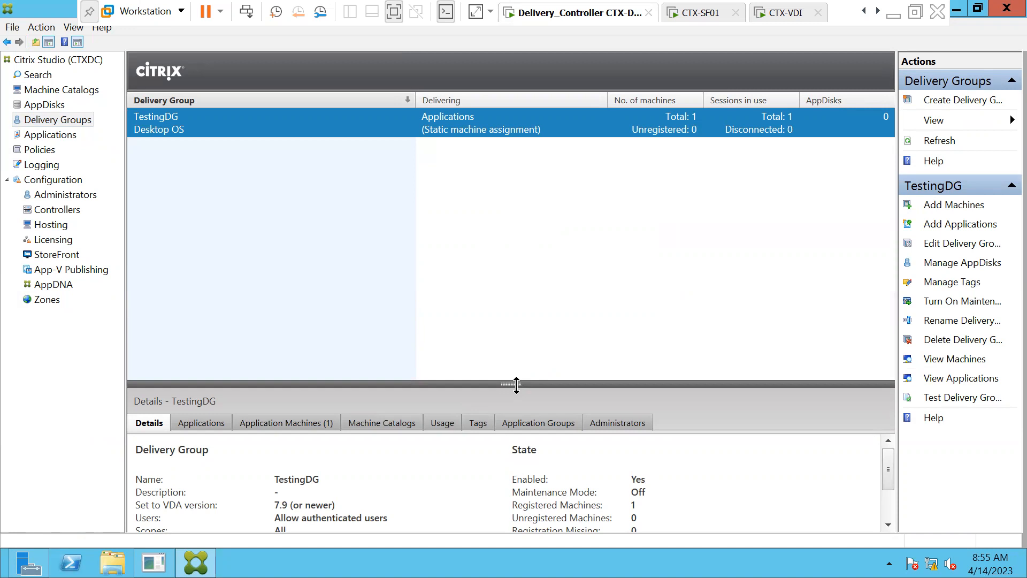
{"action": "left_click_drag", "start_coordinate": [517, 384], "coordinate": [518, 312]}
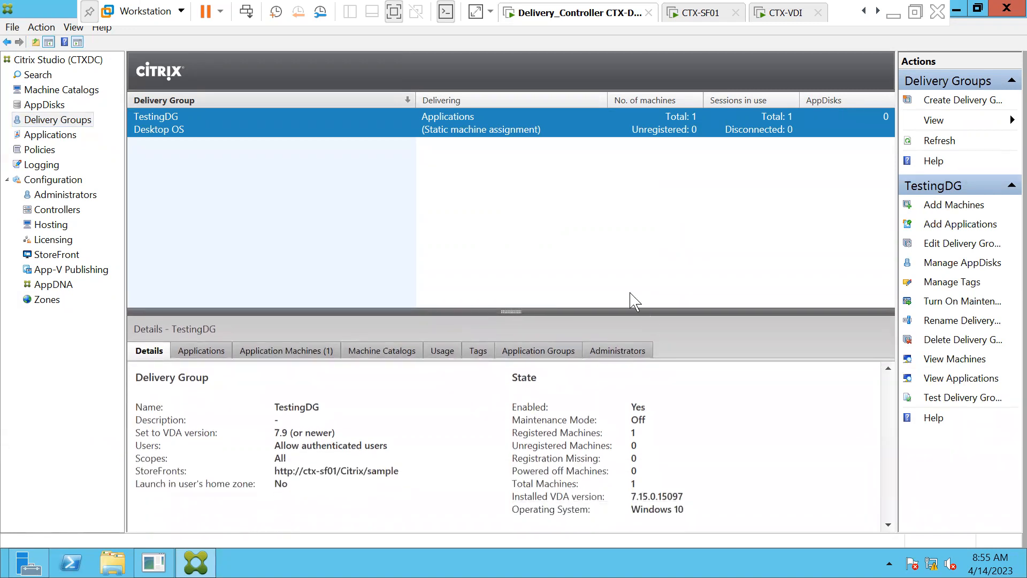
- Edit the TestingDG delivery group, review its StoreFront and User Settings pages, and restrict its use to the listed users
{"action": "left_click", "coordinate": [944, 241]}
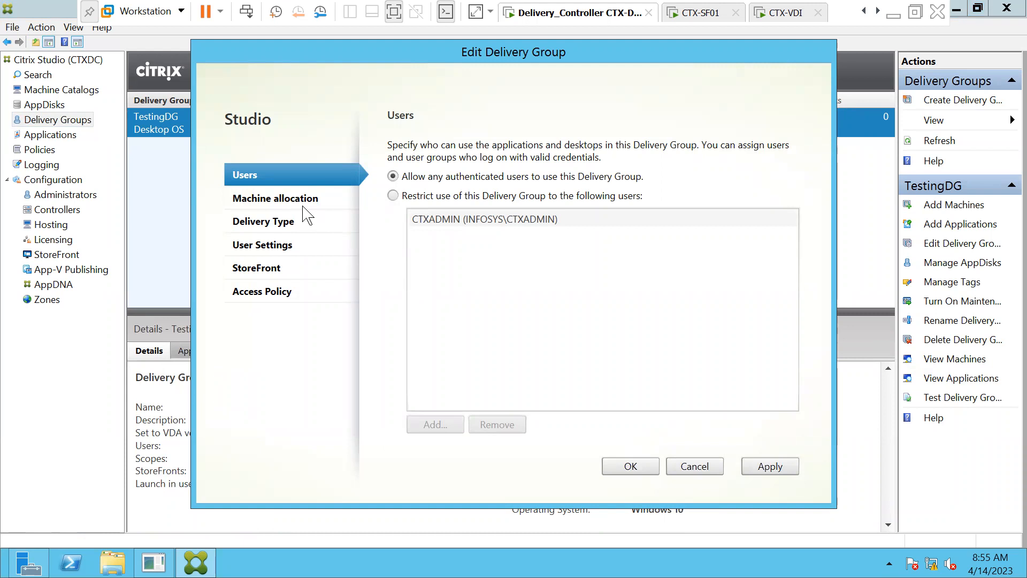
{"action": "left_click", "coordinate": [270, 276]}
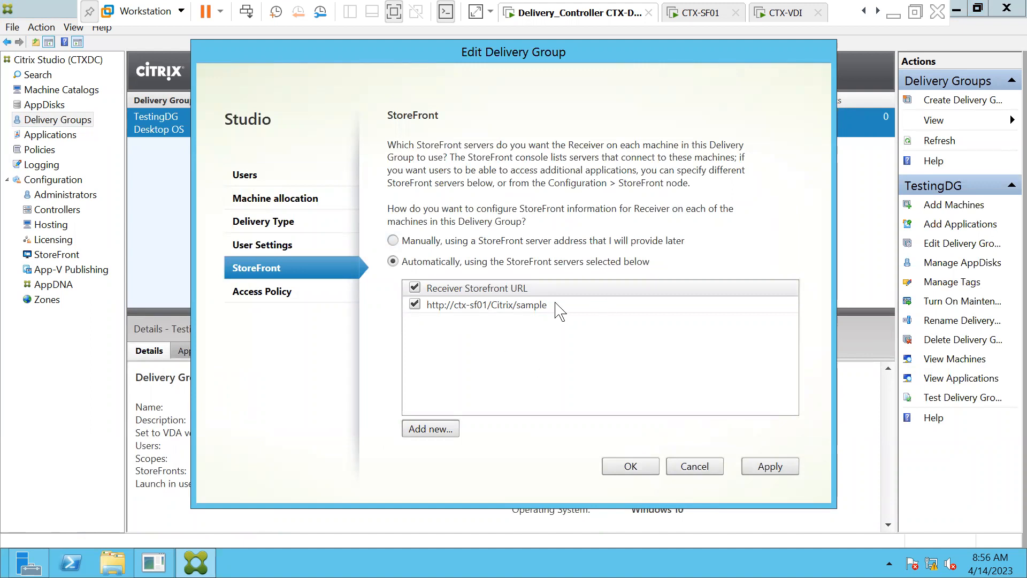
{"action": "left_click", "coordinate": [281, 244]}
{"action": "left_click", "coordinate": [278, 176]}
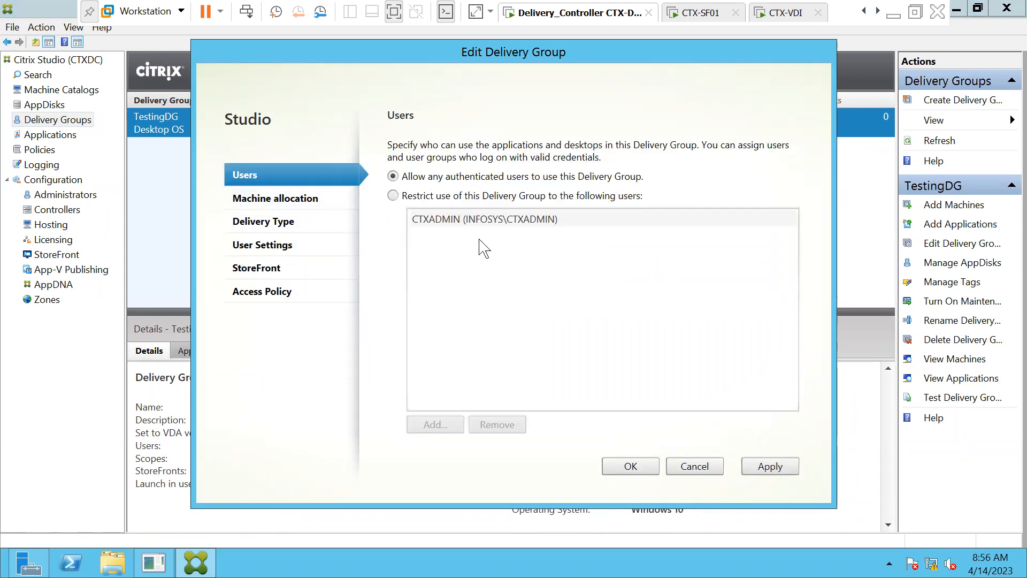
{"action": "left_click", "coordinate": [394, 196]}
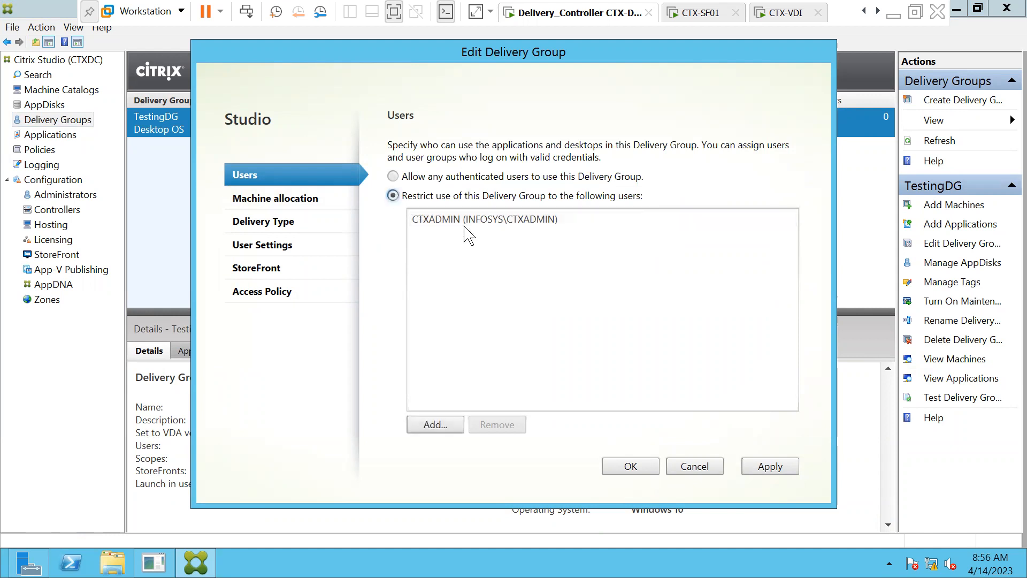